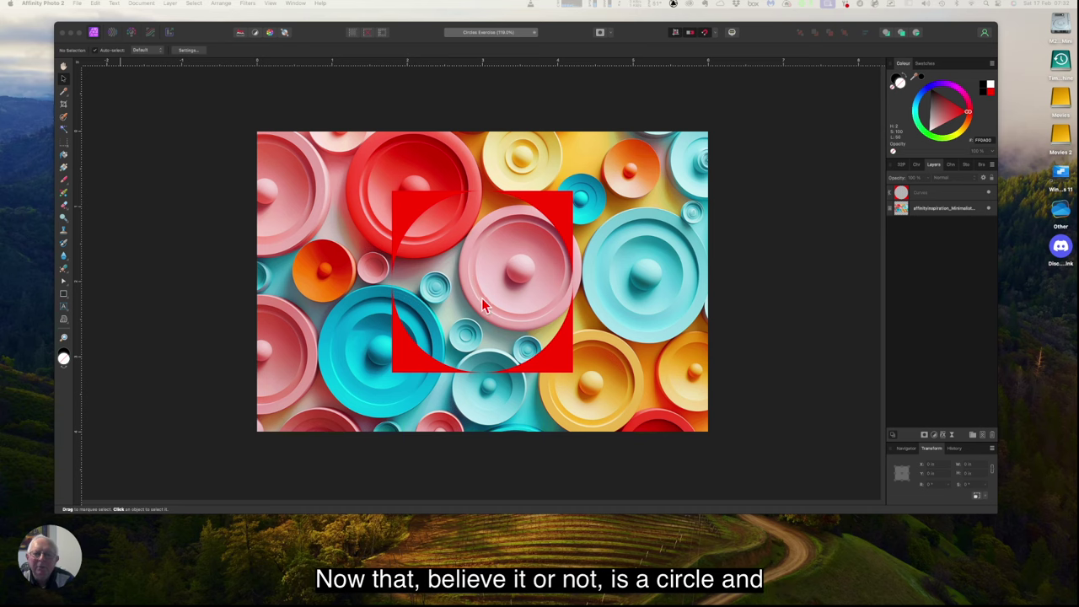
- Reposition the bubbles image and the red Curves shape on the Circles Exercise canvas
{"action": "left_click", "coordinate": [479, 295]}
{"action": "mouse_move", "coordinate": [480, 291]}
{"action": "left_mouse_down"}
{"action": "mouse_move", "coordinate": [462, 295]}
{"action": "mouse_move", "coordinate": [478, 304]}
{"action": "left_mouse_up"}
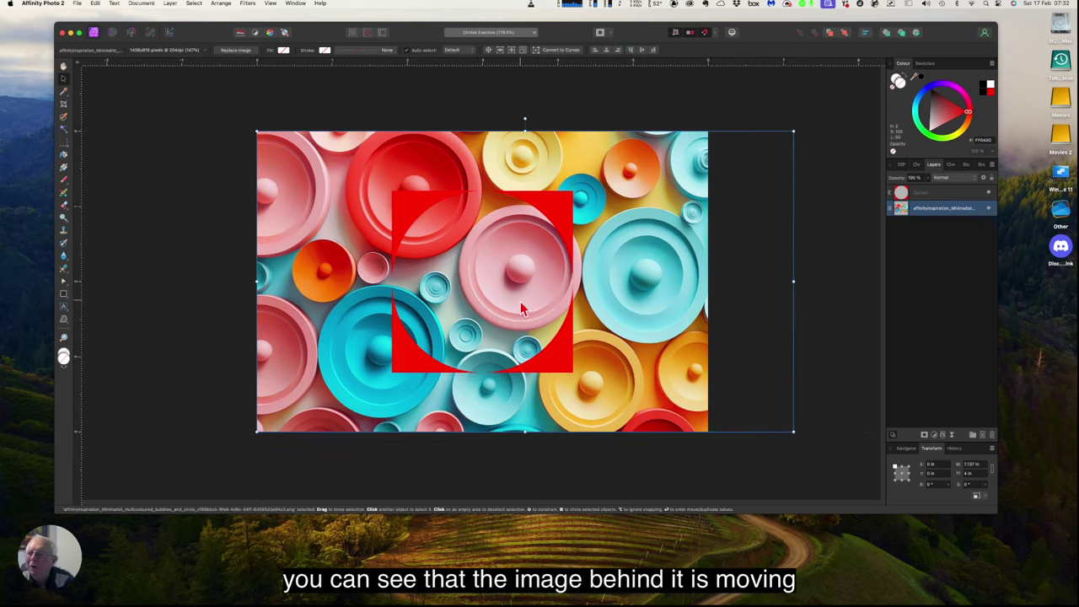
{"action": "left_click", "coordinate": [930, 194]}
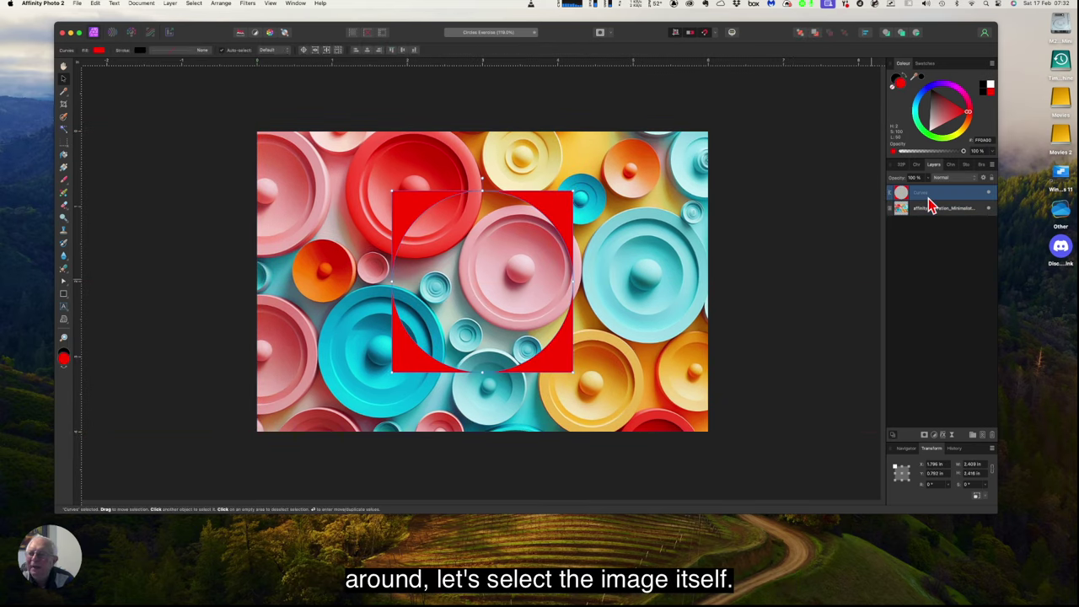
{"action": "mouse_move", "coordinate": [477, 287]}
{"action": "left_mouse_down"}
{"action": "mouse_move", "coordinate": [458, 276]}
{"action": "mouse_move", "coordinate": [478, 269]}
{"action": "mouse_move", "coordinate": [476, 287]}
{"action": "left_mouse_up"}
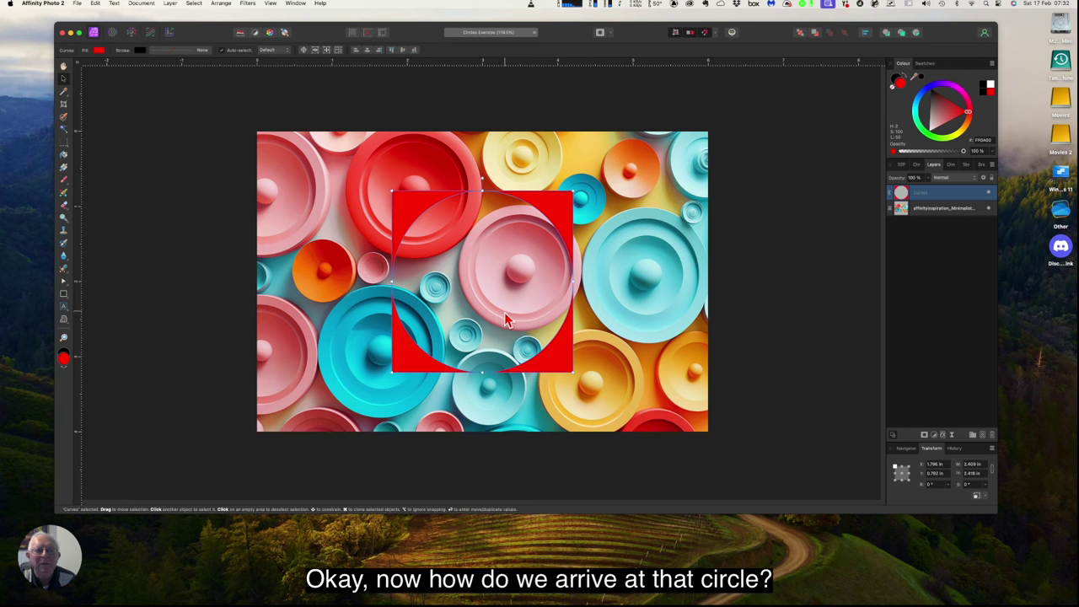
- Create a new blank document and switch between tabs, ending on the Untitled document
{"action": "left_click", "coordinate": [77, 7]}
{"action": "left_click", "coordinate": [78, 24]}
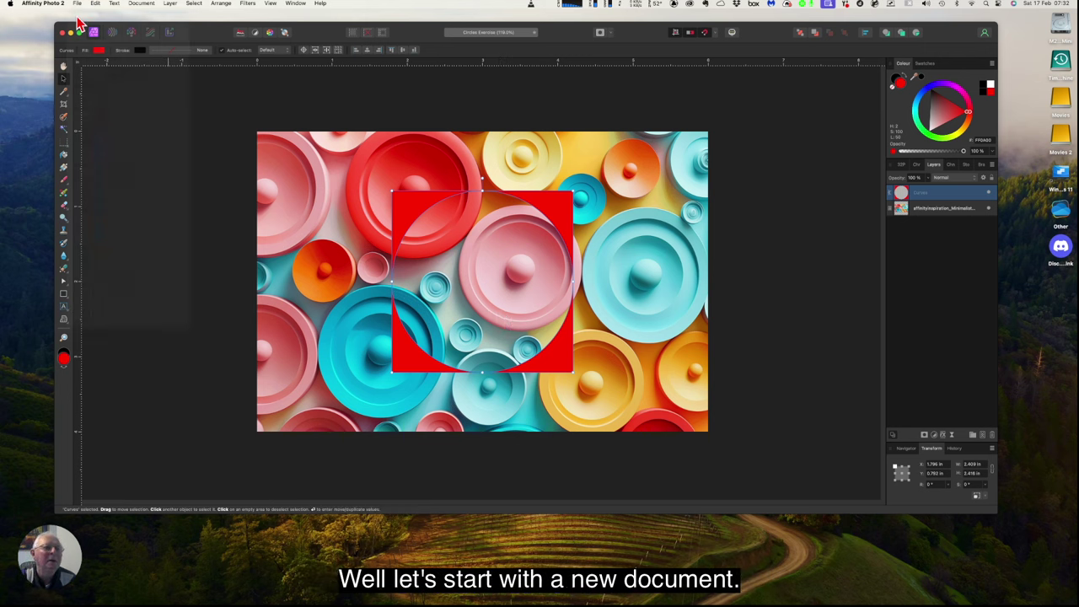
{"action": "left_click", "coordinate": [983, 494]}
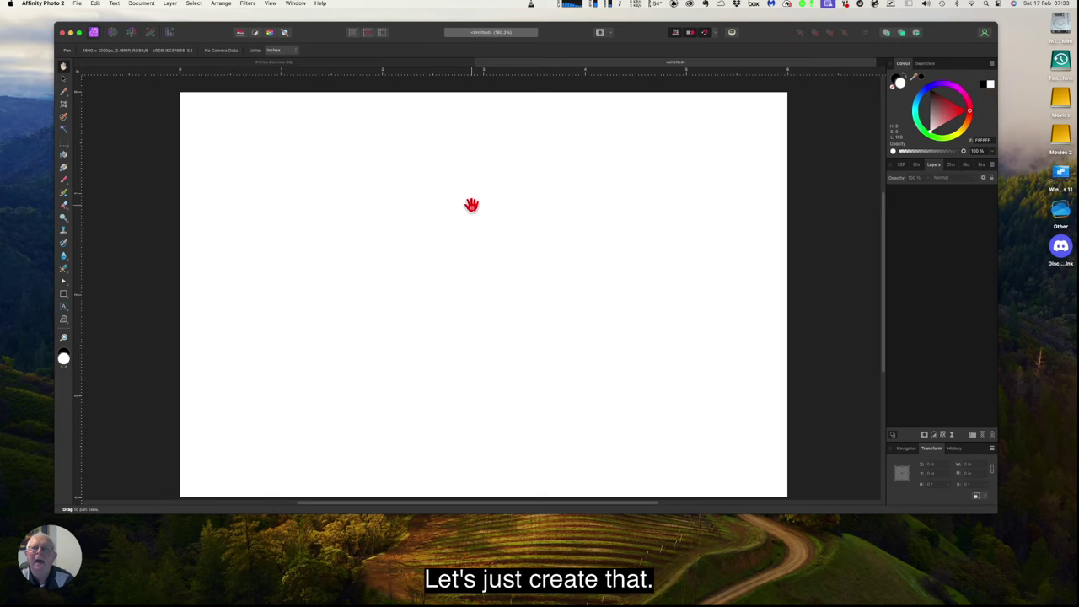
{"action": "left_click", "coordinate": [425, 64]}
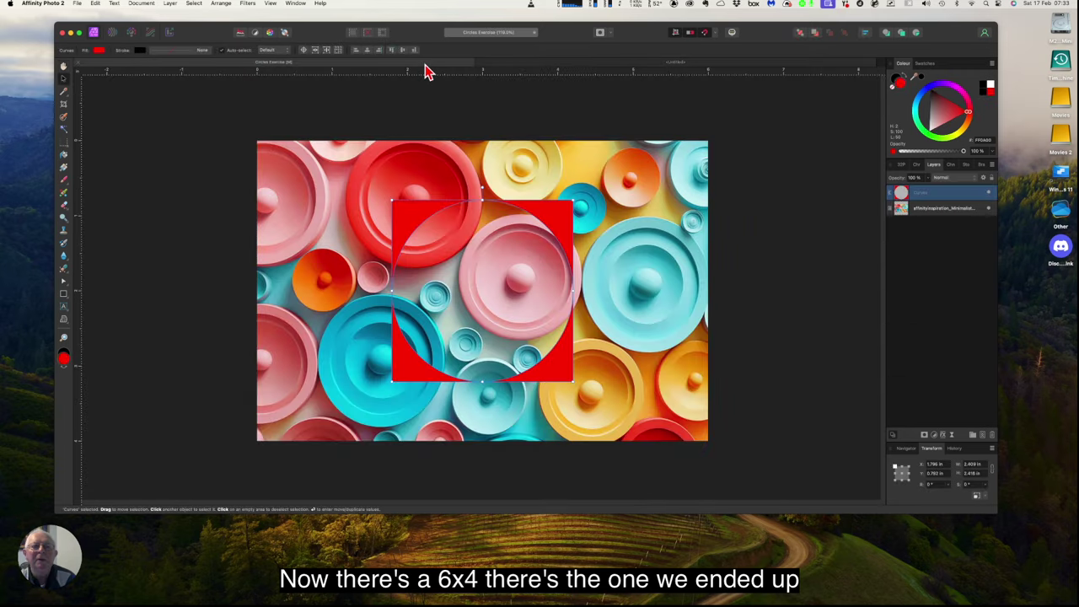
{"action": "left_click", "coordinate": [532, 65]}
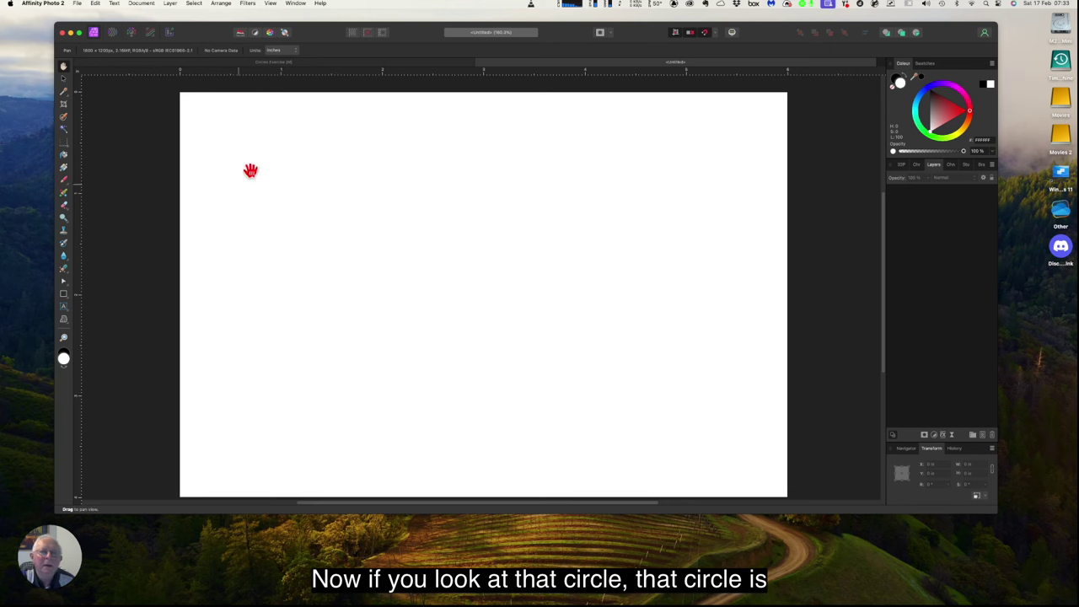
{"action": "left_click", "coordinate": [386, 68]}
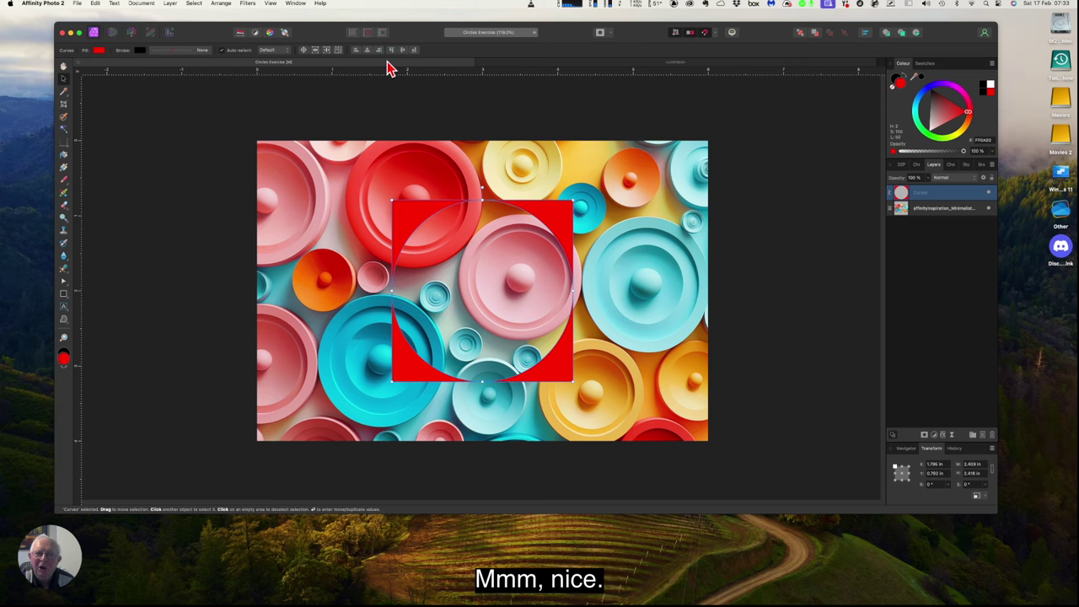
{"action": "left_click", "coordinate": [602, 62]}
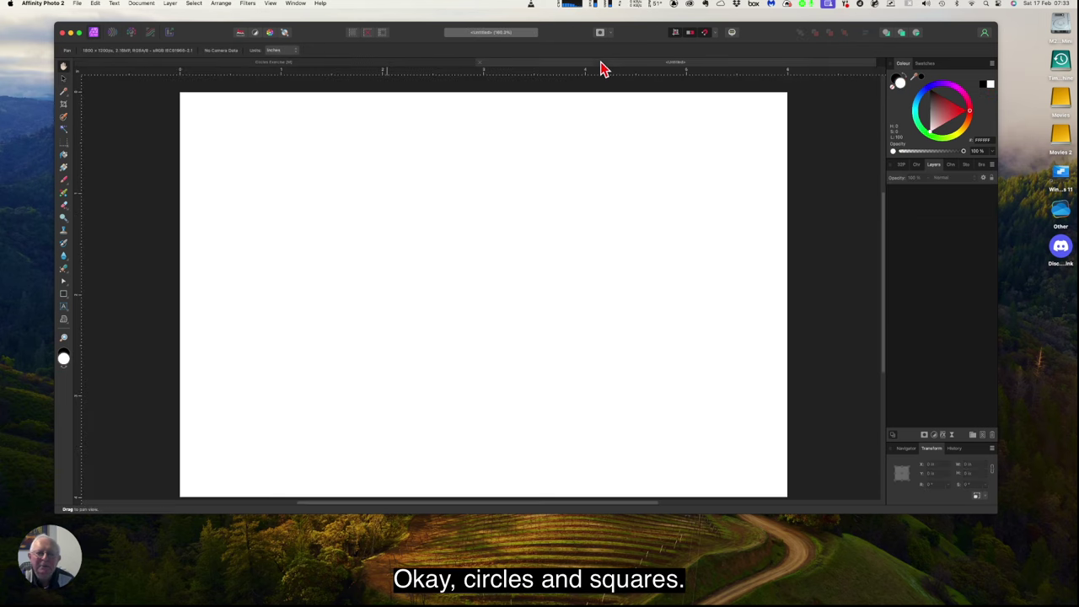
{"action": "key", "text": "h"}
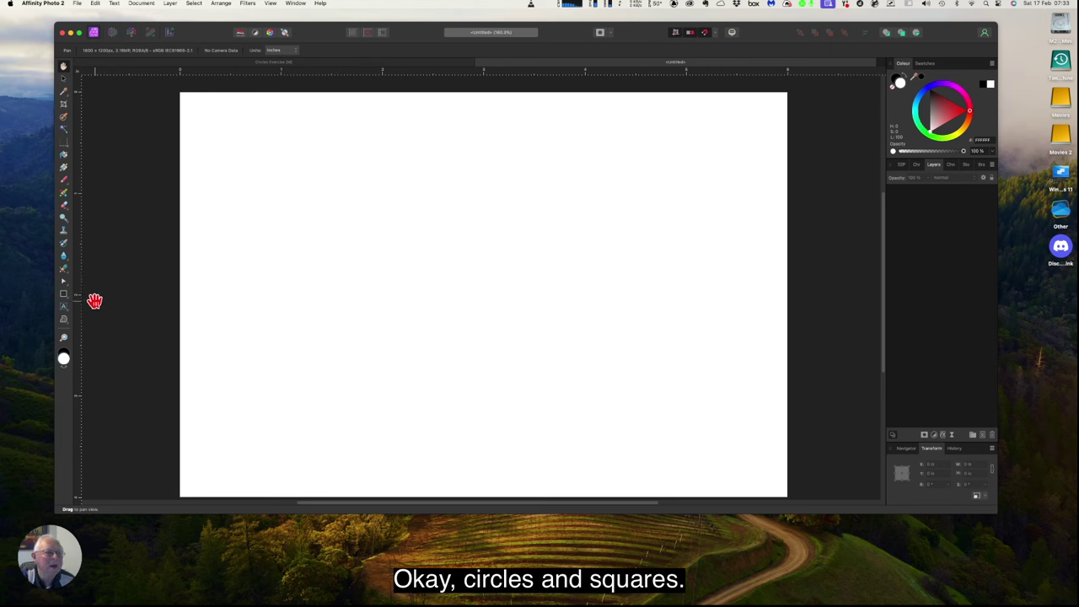
- Draw a red-filled square of about 2.04 × 2.04 in on the blank page with the Rectangle Tool
{"action": "left_click", "coordinate": [63, 294]}
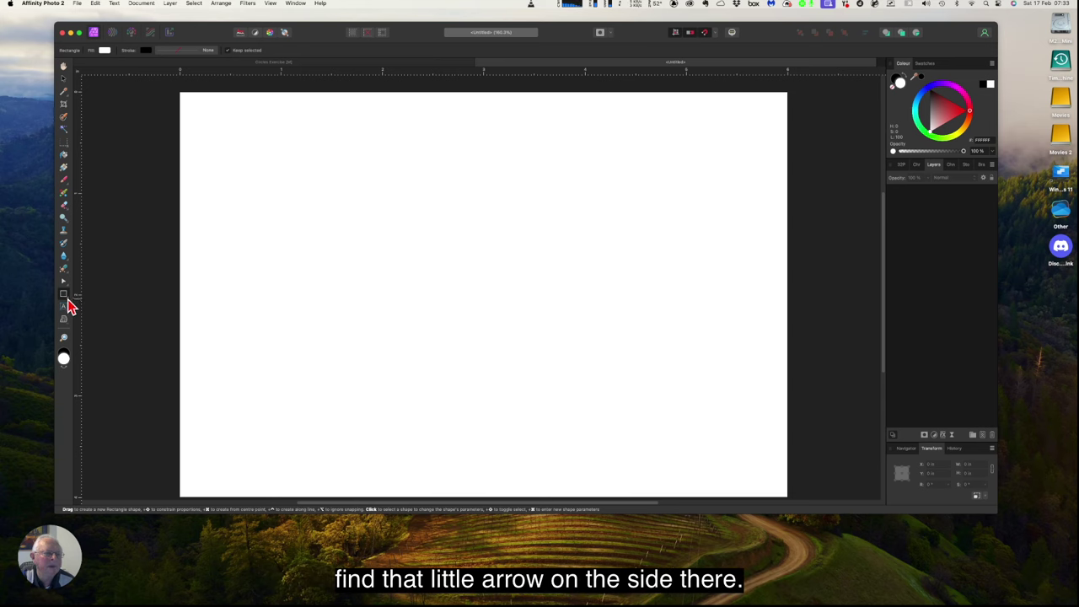
{"action": "left_click", "coordinate": [68, 301]}
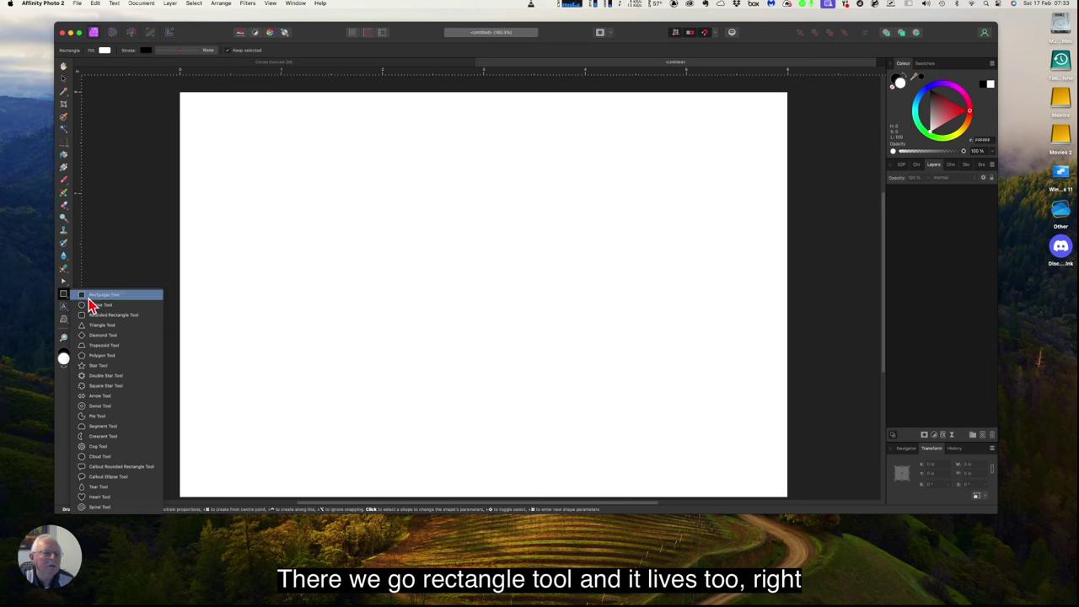
{"action": "left_click", "coordinate": [102, 295]}
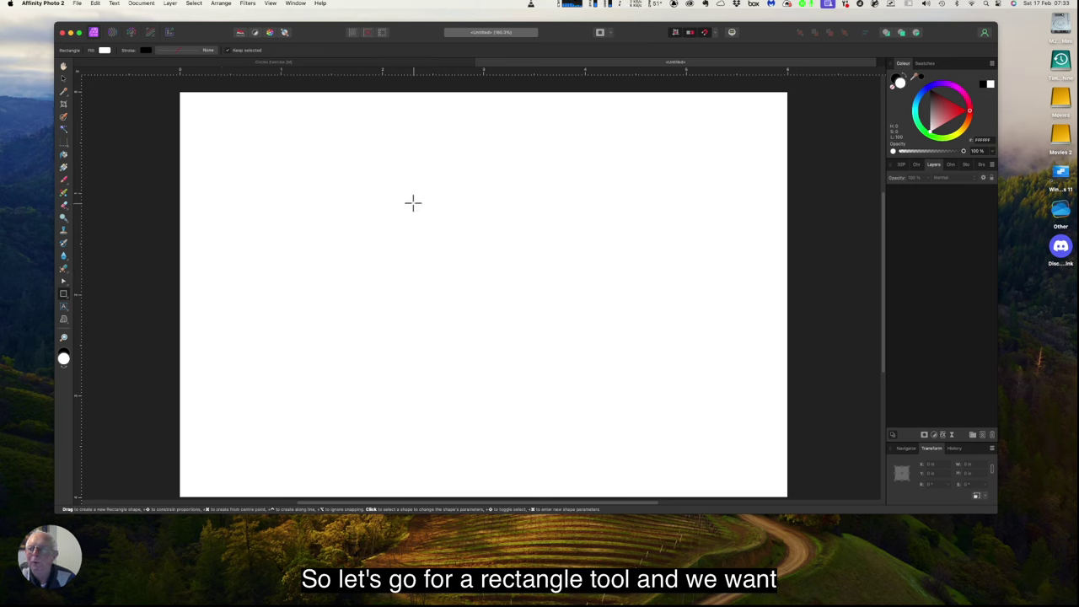
{"action": "left_click", "coordinate": [969, 113]}
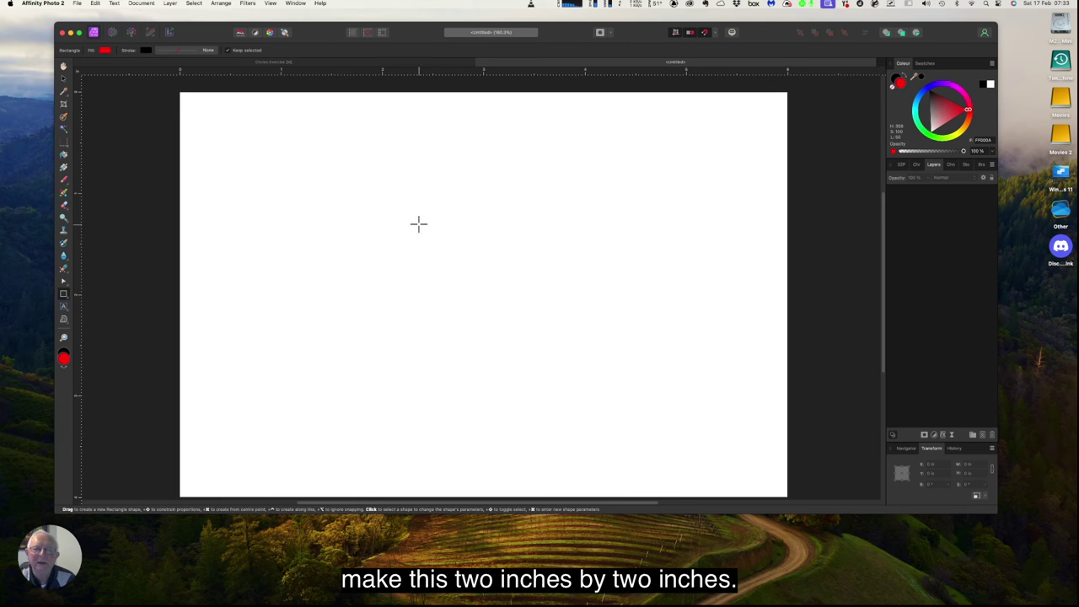
{"action": "left_click_drag", "start_coordinate": [400, 216], "coordinate": [607, 424]}
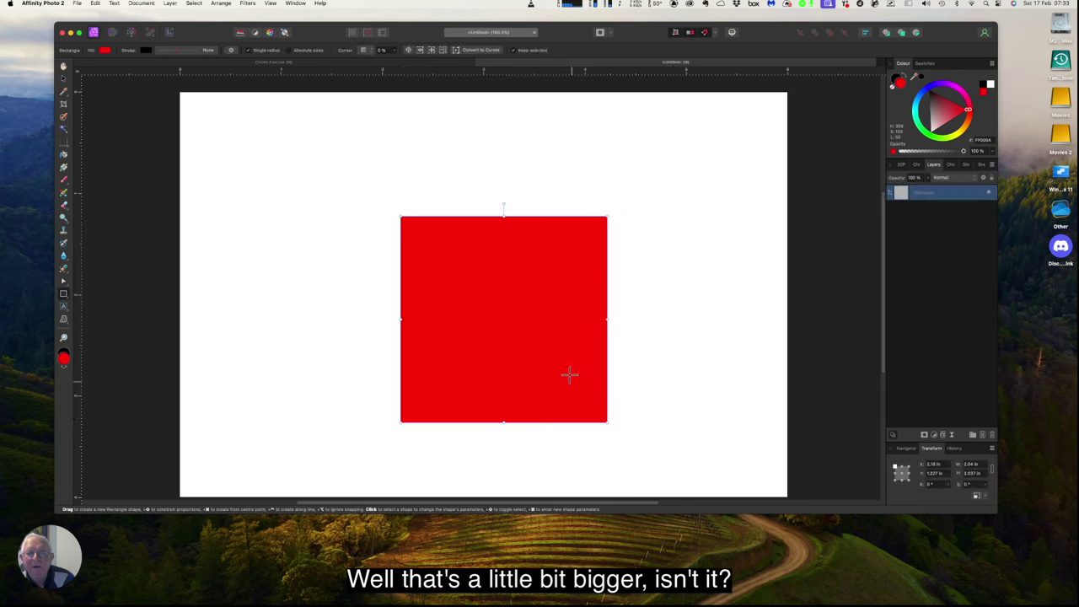
- Set the red square's width and height to 2 in and snap it to the page centre
{"action": "left_click", "coordinate": [64, 79]}
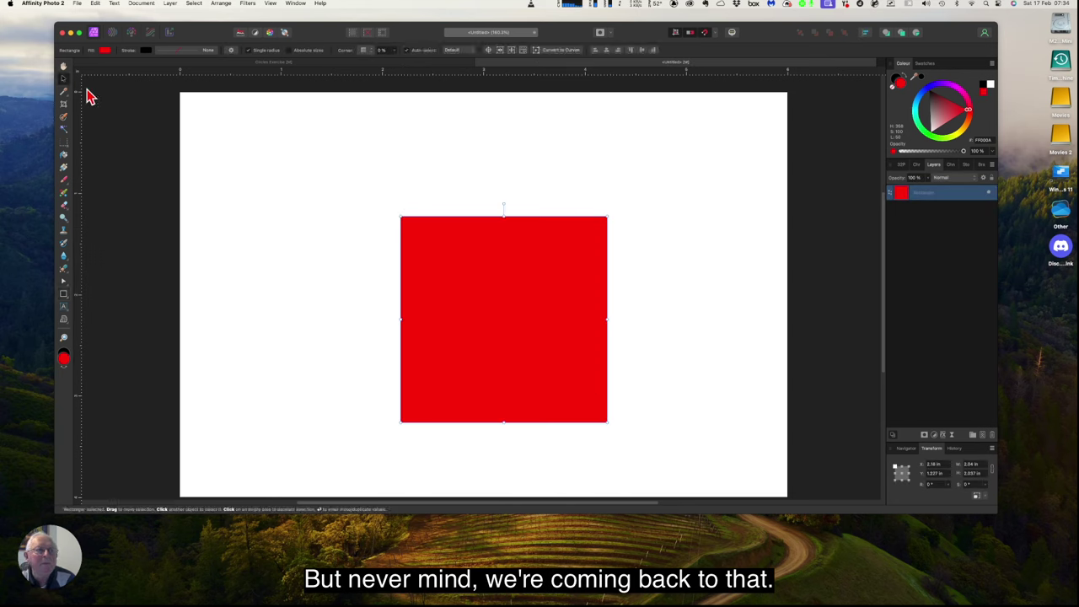
{"action": "left_click_drag", "start_coordinate": [507, 346], "coordinate": [488, 318]}
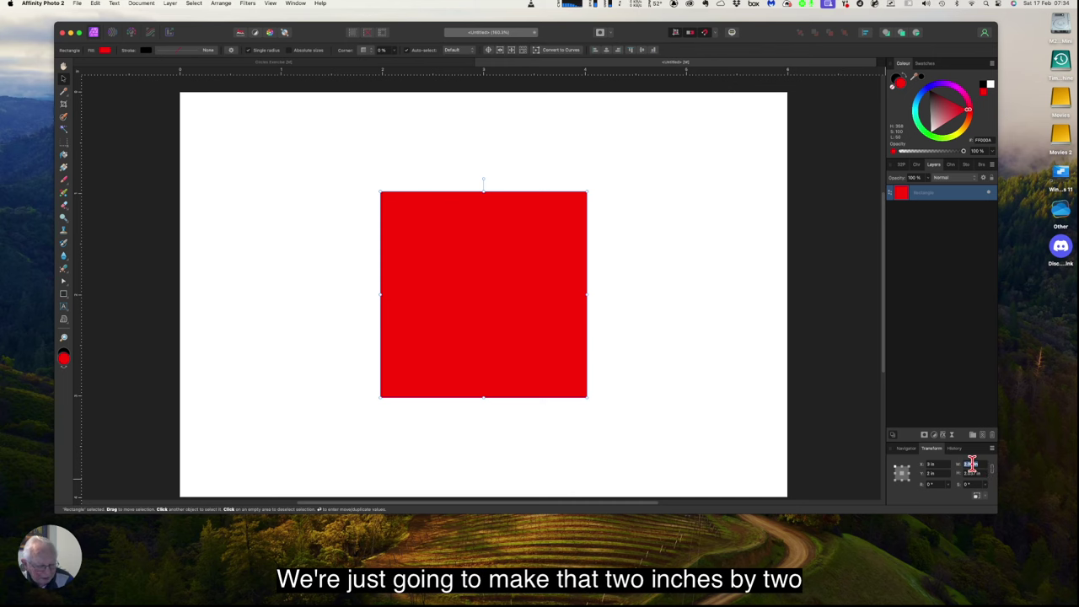
{"action": "key", "text": "Return"}
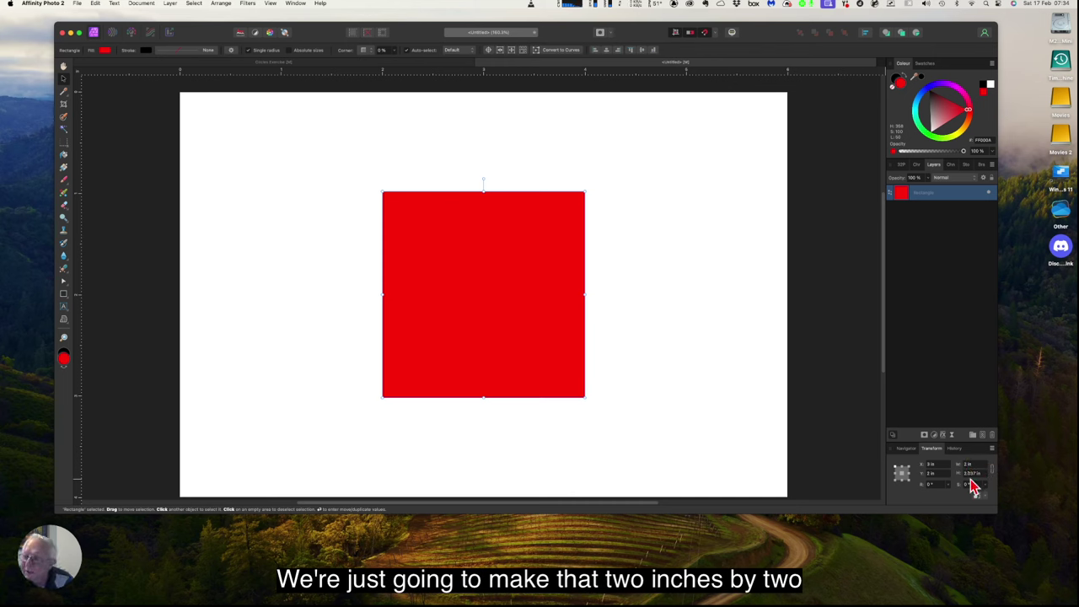
{"action": "left_click", "coordinate": [971, 473]}
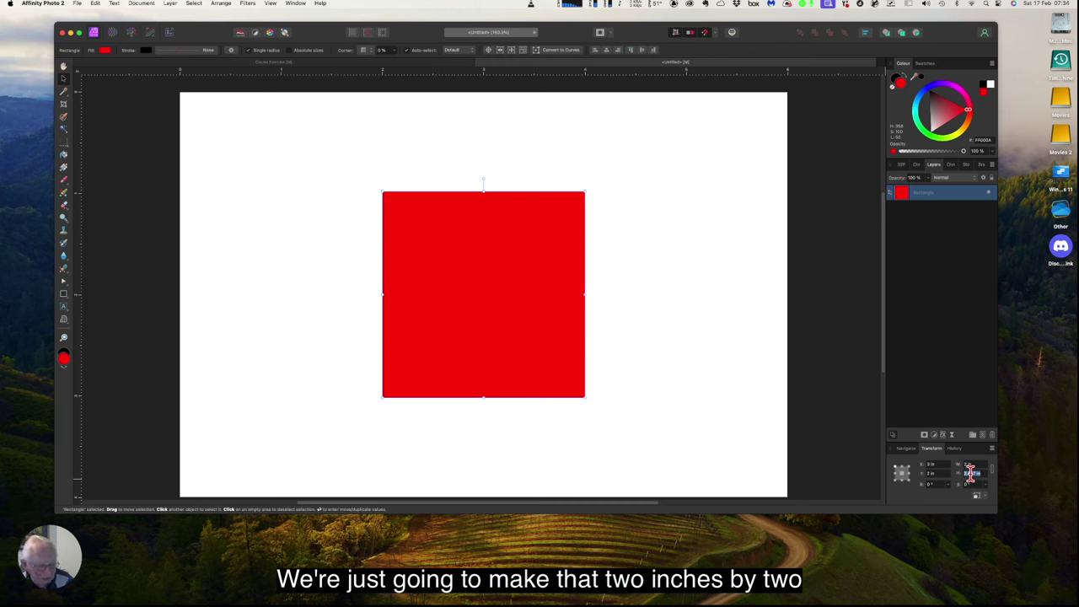
{"action": "type", "text": "2"}
{"action": "key", "text": "Return"}
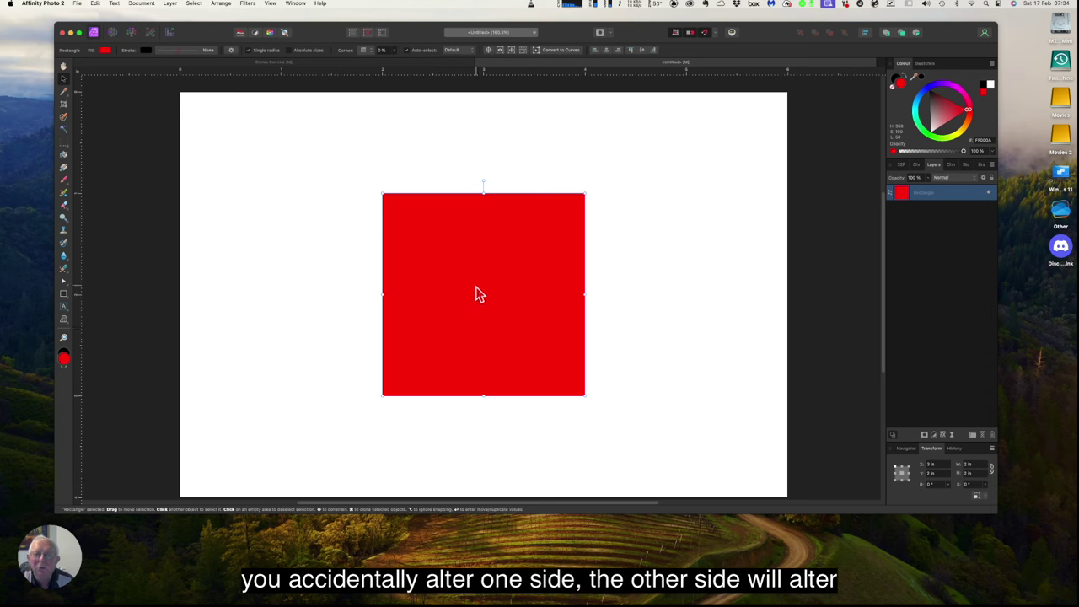
{"action": "mouse_move", "coordinate": [482, 294]}
{"action": "left_mouse_down"}
{"action": "mouse_move", "coordinate": [479, 275]}
{"action": "mouse_move", "coordinate": [481, 287]}
{"action": "left_mouse_up"}
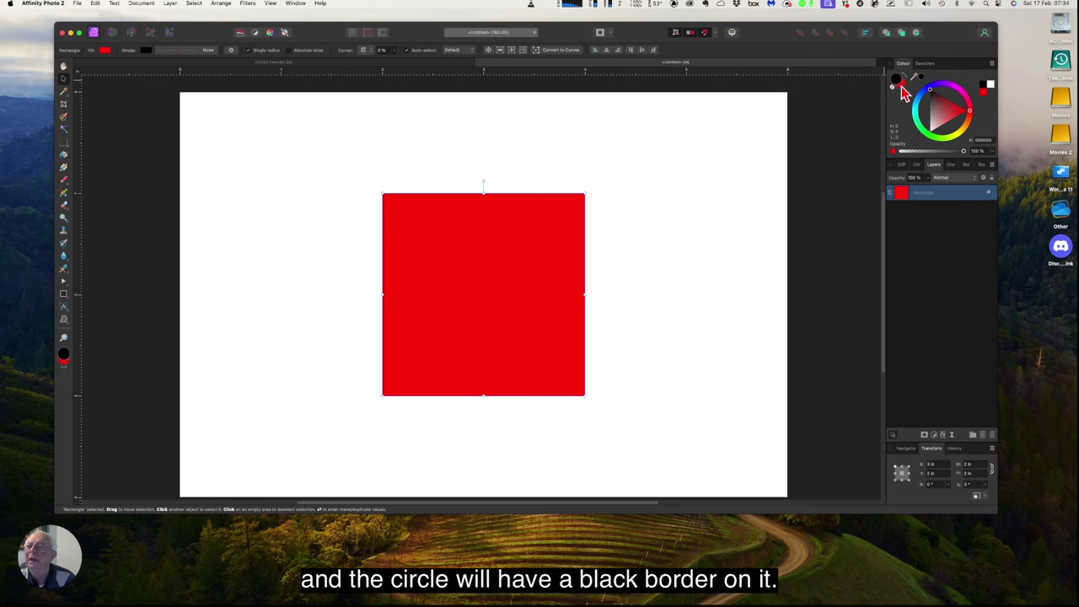
- Draw a red circle of about 2.07 × 2.047 in over the square with the Ellipse Tool
{"action": "left_click", "coordinate": [900, 88]}
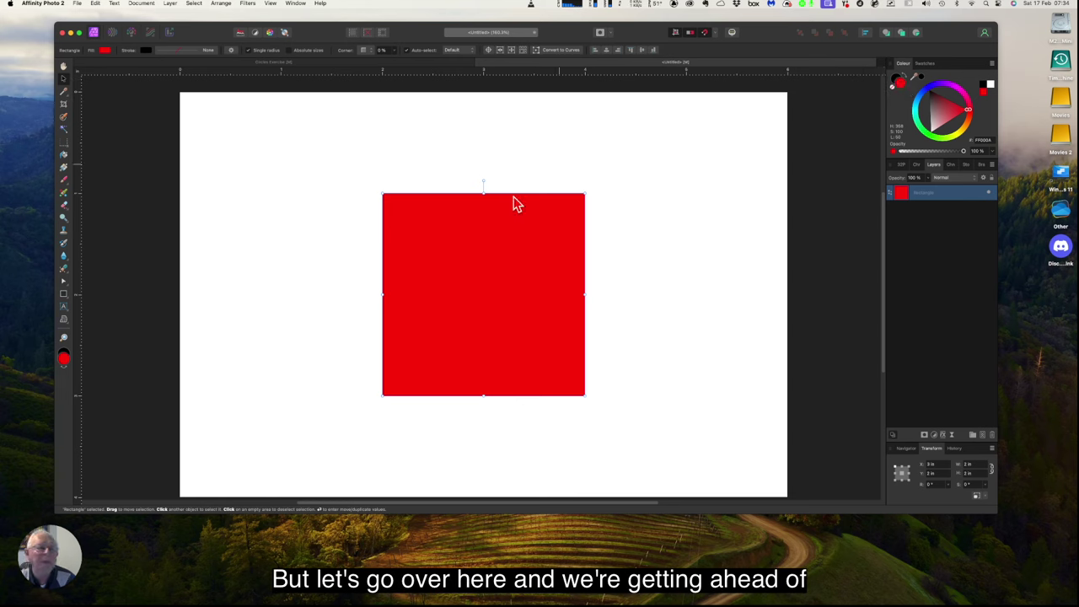
{"action": "left_click", "coordinate": [65, 295]}
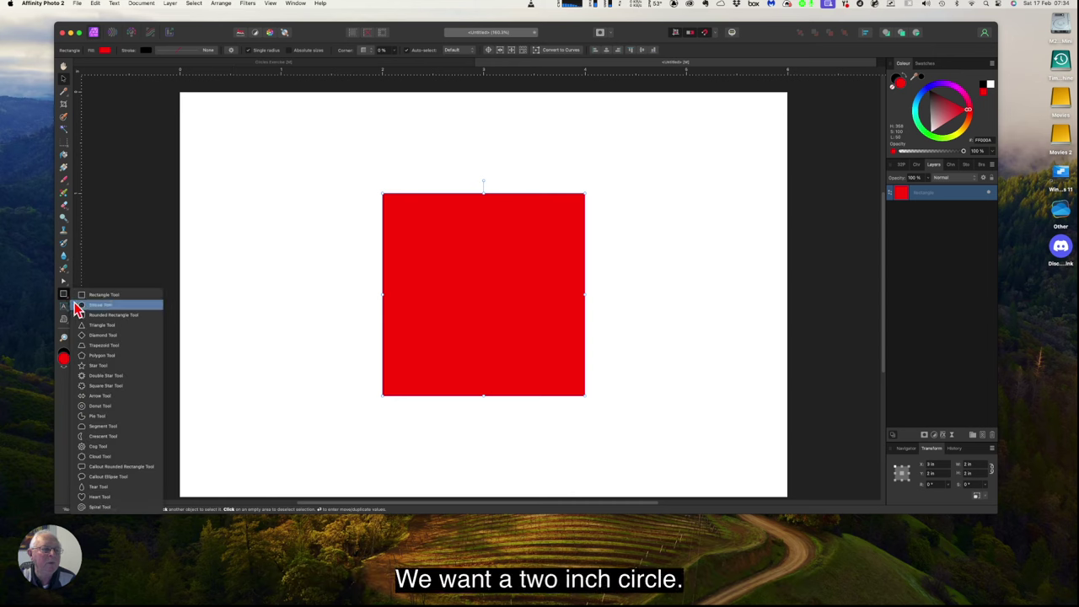
{"action": "left_click", "coordinate": [93, 306]}
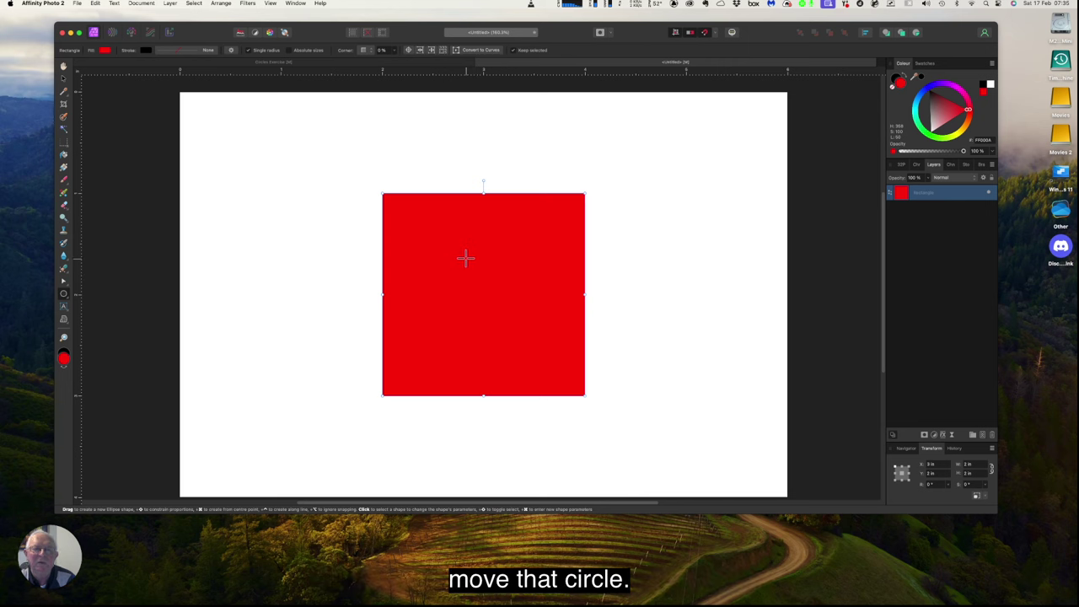
{"action": "left_click_drag", "start_coordinate": [375, 188], "coordinate": [582, 395]}
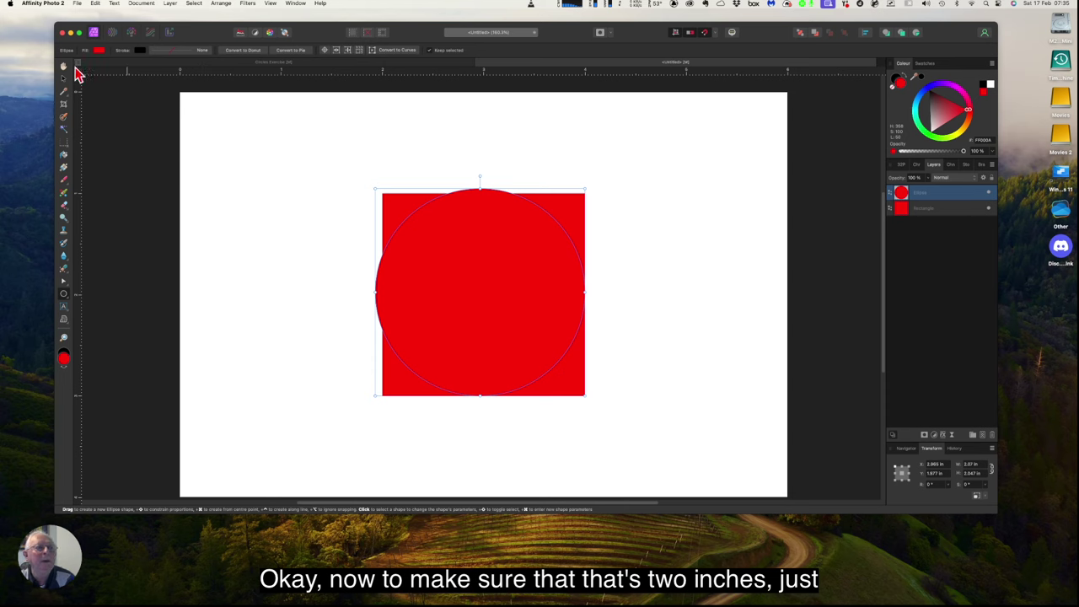
- Drag the circle's edges onto the square's edges so it becomes exactly 2 × 2 in
{"action": "left_click", "coordinate": [63, 79]}
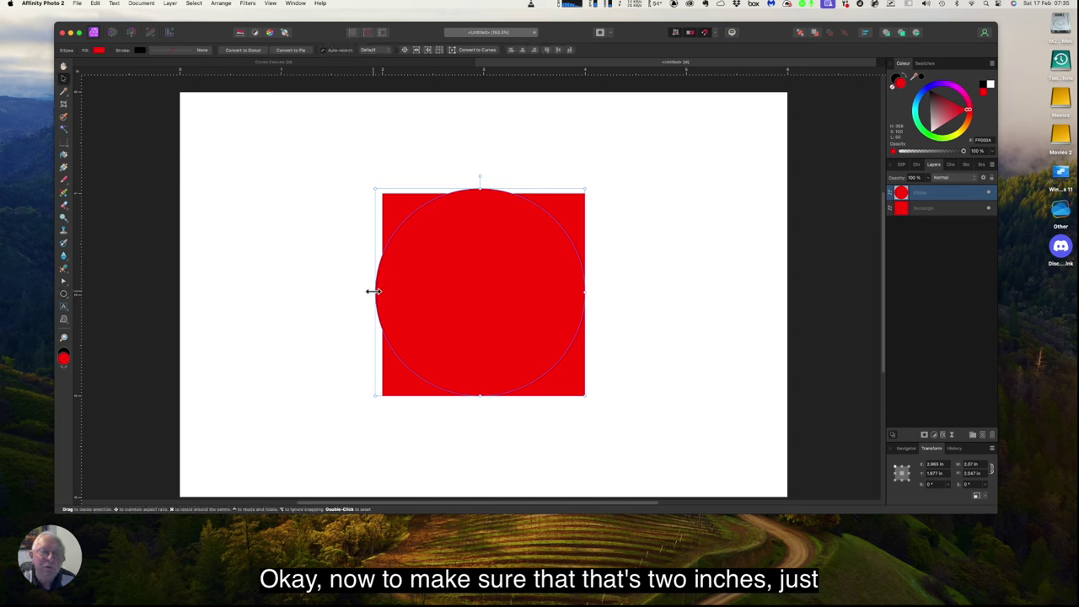
{"action": "left_click_drag", "start_coordinate": [377, 292], "coordinate": [383, 292]}
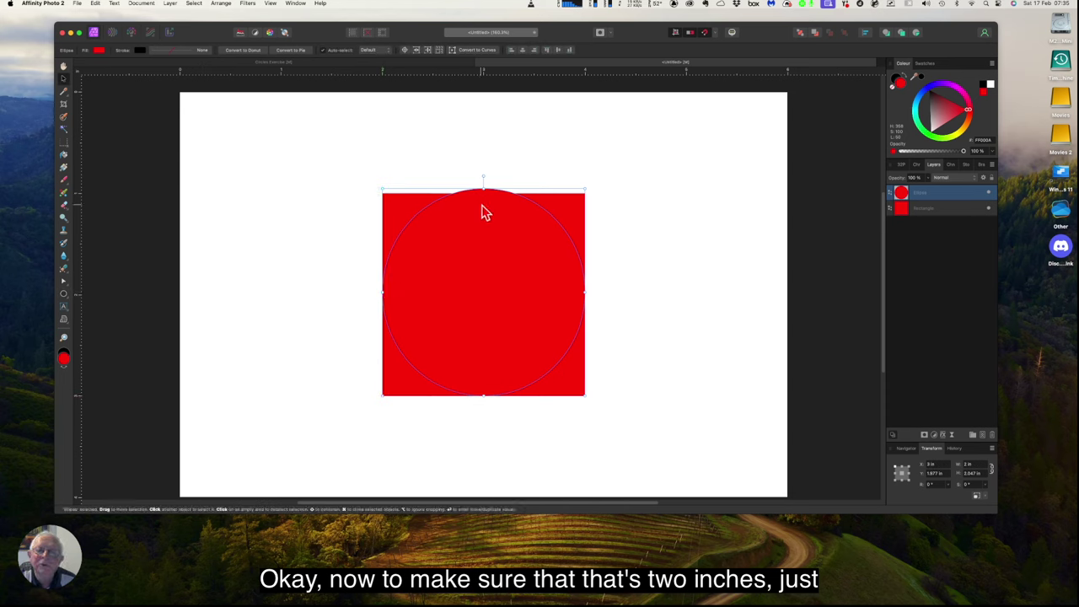
{"action": "left_click_drag", "start_coordinate": [484, 190], "coordinate": [483, 193]}
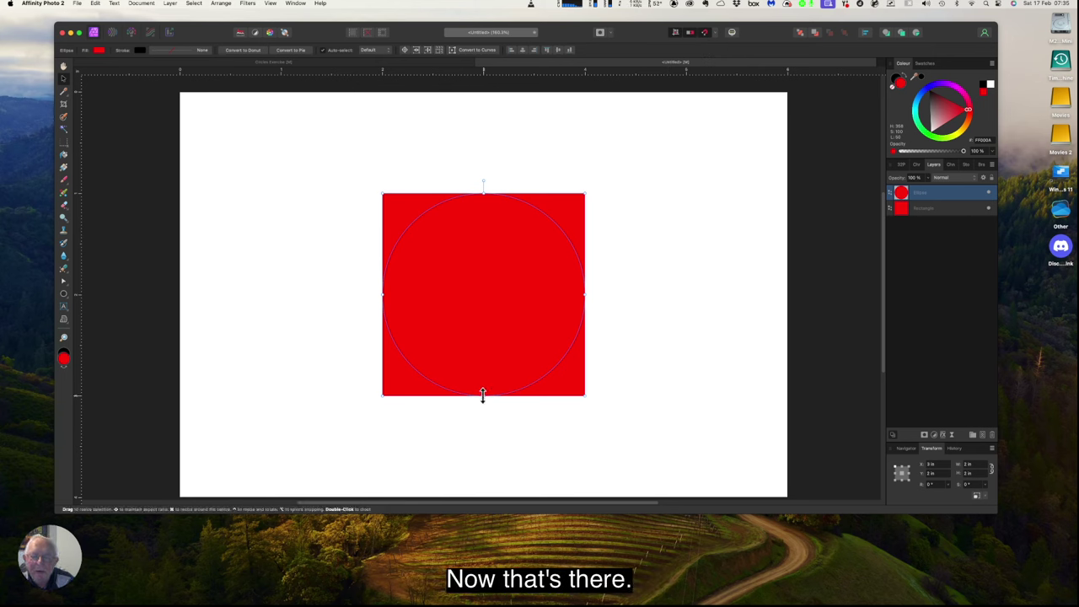
{"action": "left_click_drag", "start_coordinate": [483, 397], "coordinate": [482, 393]}
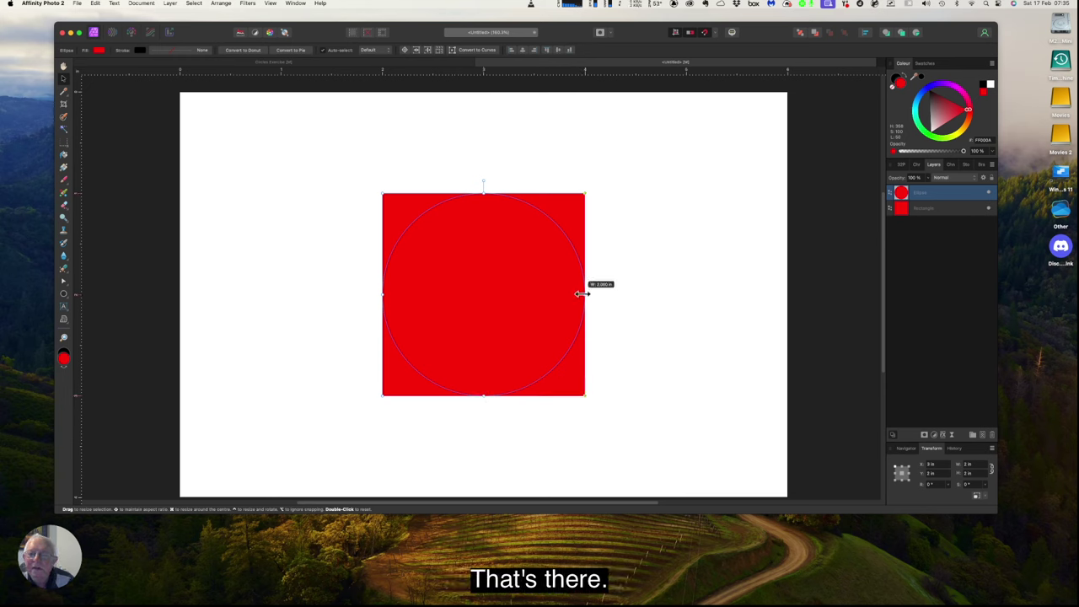
{"action": "left_click_drag", "start_coordinate": [582, 293], "coordinate": [582, 293]}
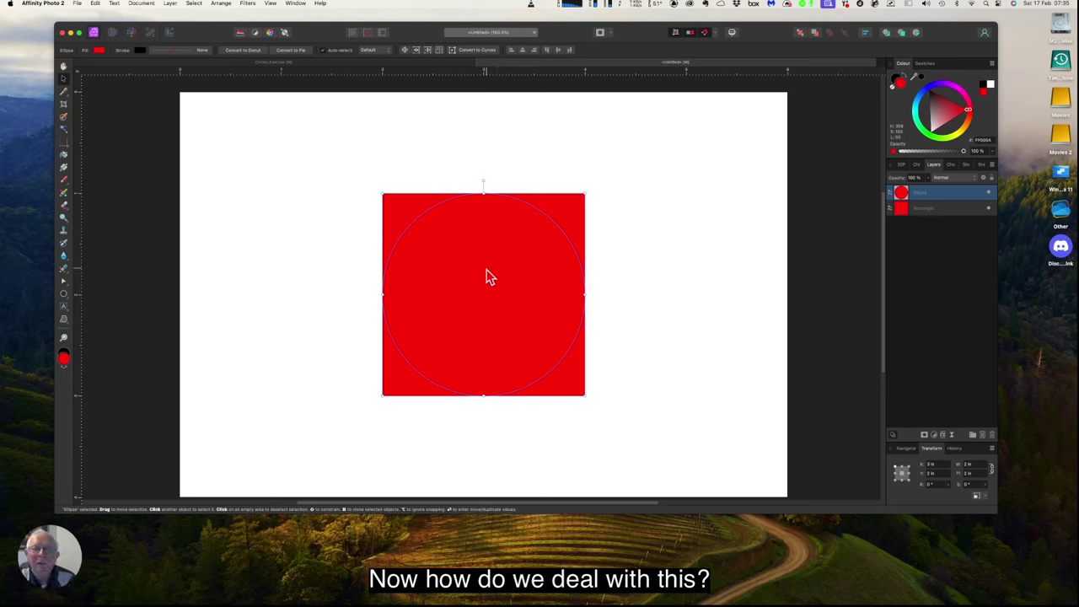
- Give the circle a solid black 1 pt outline stroke
{"action": "left_click", "coordinate": [140, 52]}
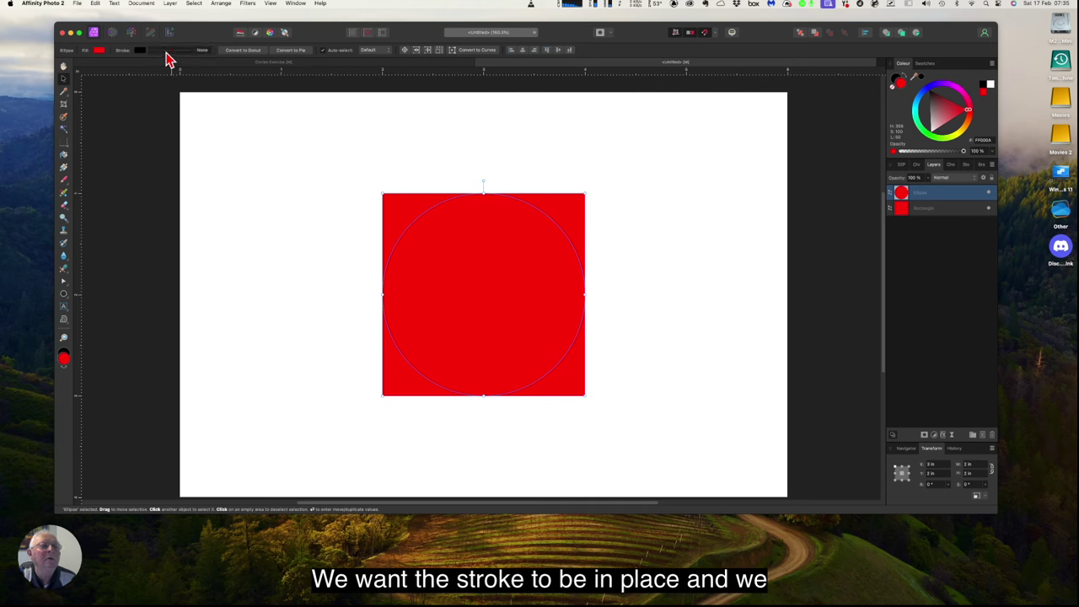
{"action": "left_click", "coordinate": [156, 53]}
{"action": "left_click", "coordinate": [156, 64]}
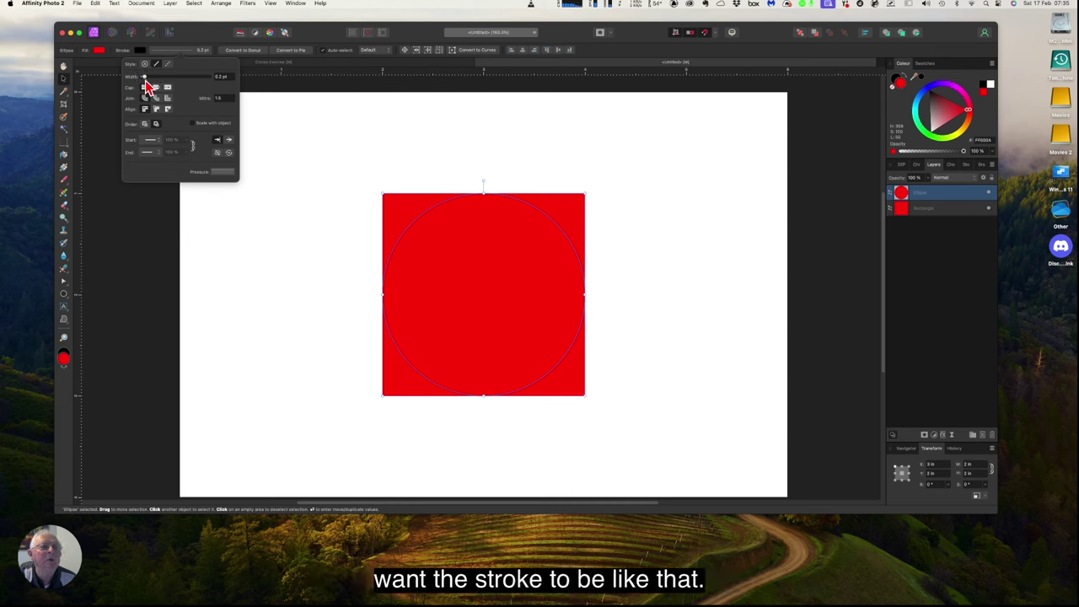
{"action": "left_click_drag", "start_coordinate": [144, 76], "coordinate": [156, 76]}
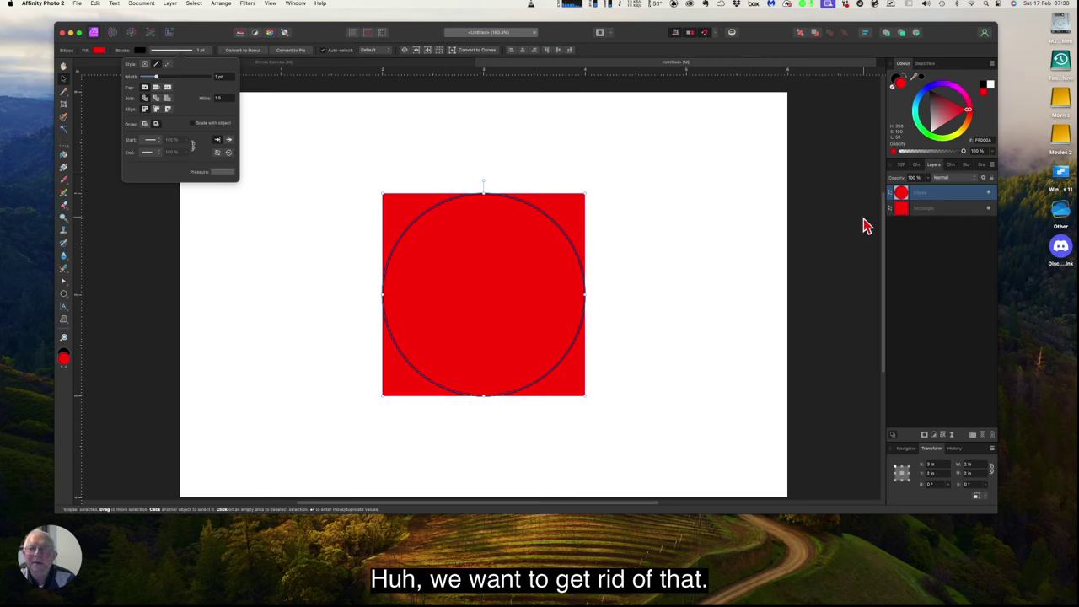
{"action": "left_click", "coordinate": [931, 201]}
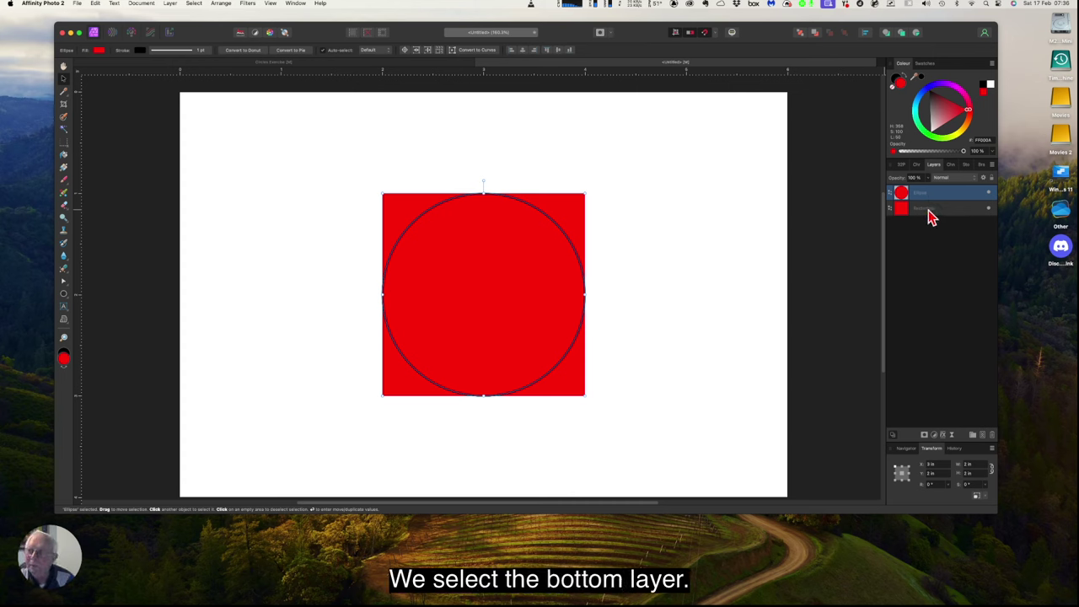
- Select the Ellipse and Rectangle layers together and look through the menus for Convert to Curves
{"action": "left_click", "coordinate": [932, 211], "text": "shift"}
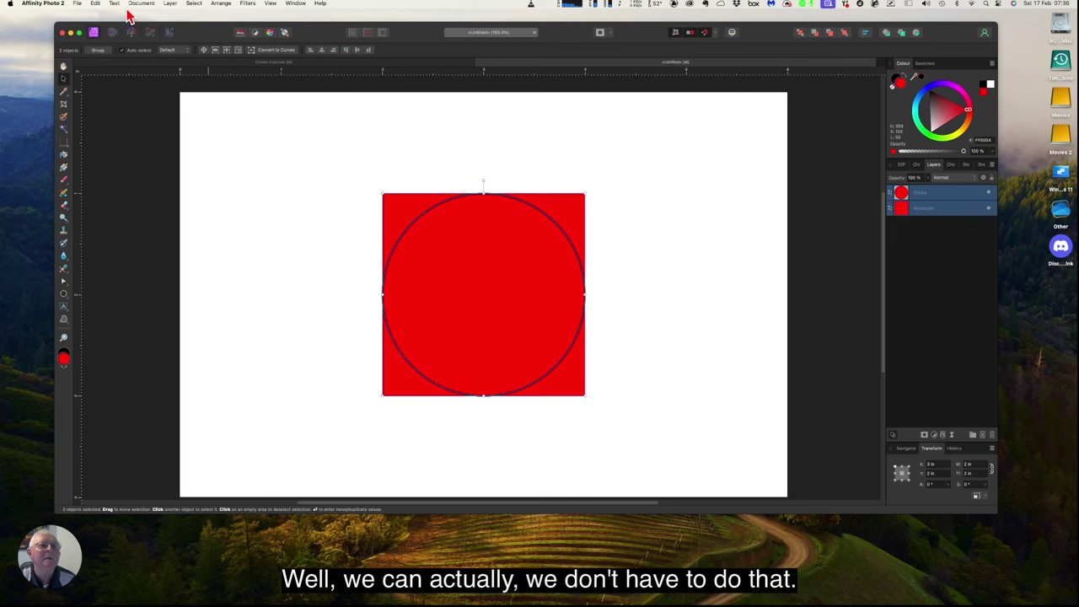
{"action": "right_click", "coordinate": [923, 212]}
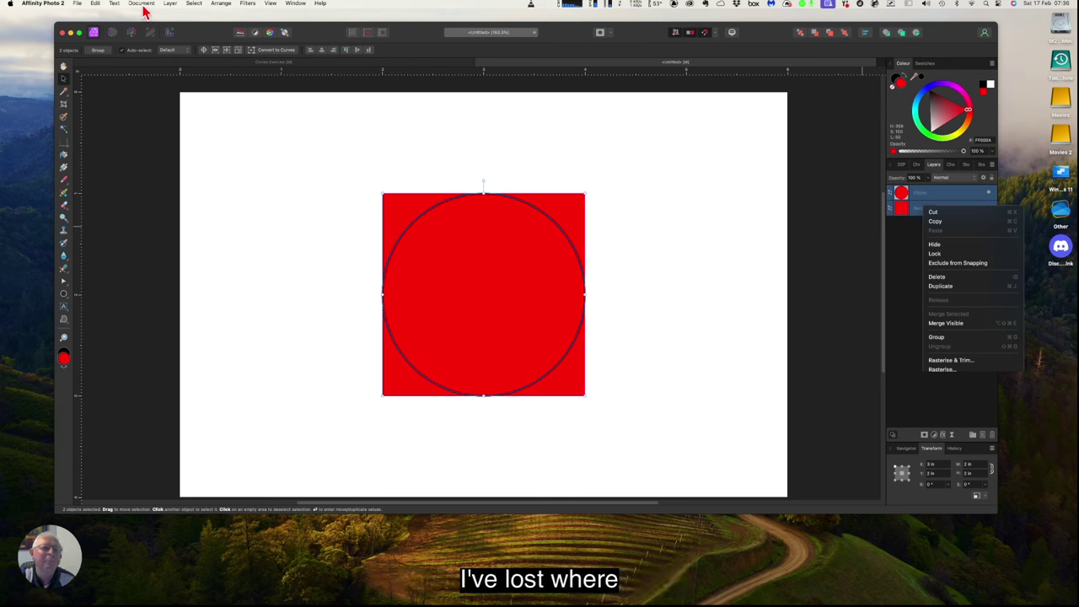
{"action": "left_click", "coordinate": [95, 8]}
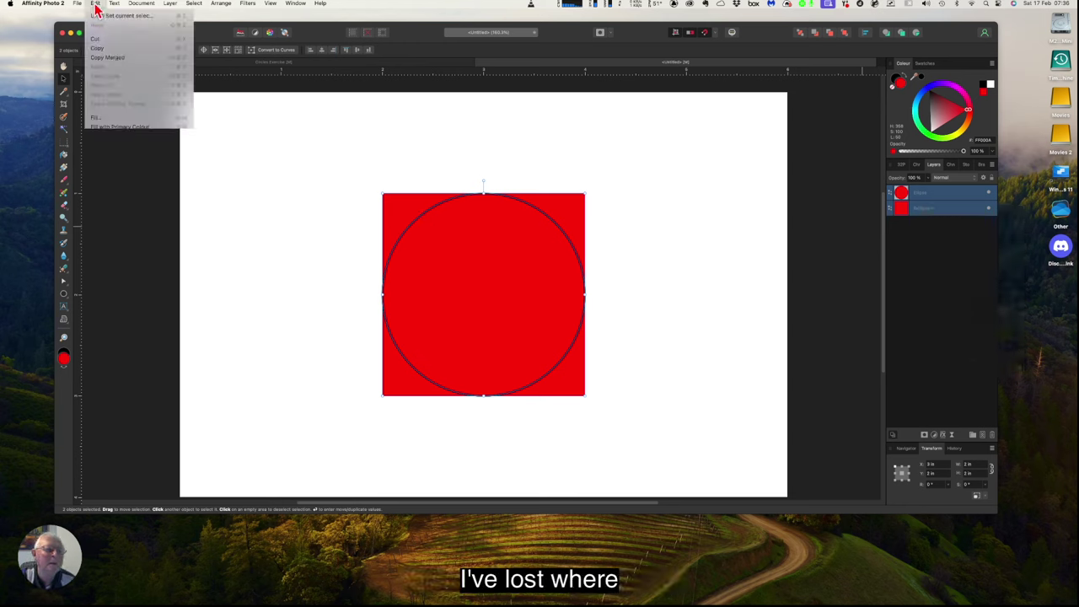
{"action": "left_click", "coordinate": [96, 8]}
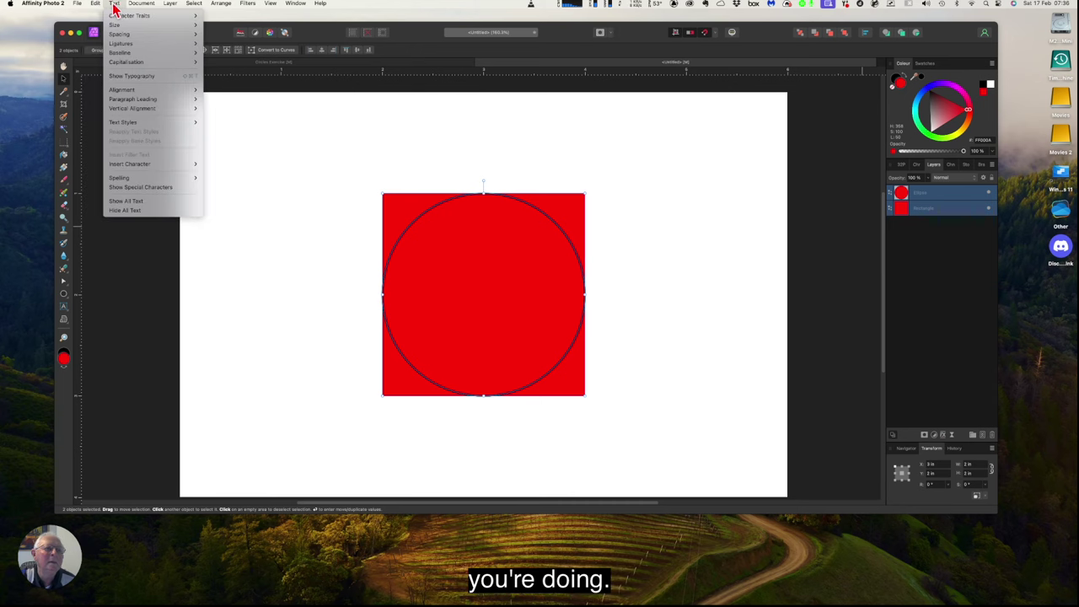
{"action": "mouse_move", "coordinate": [168, 7]}
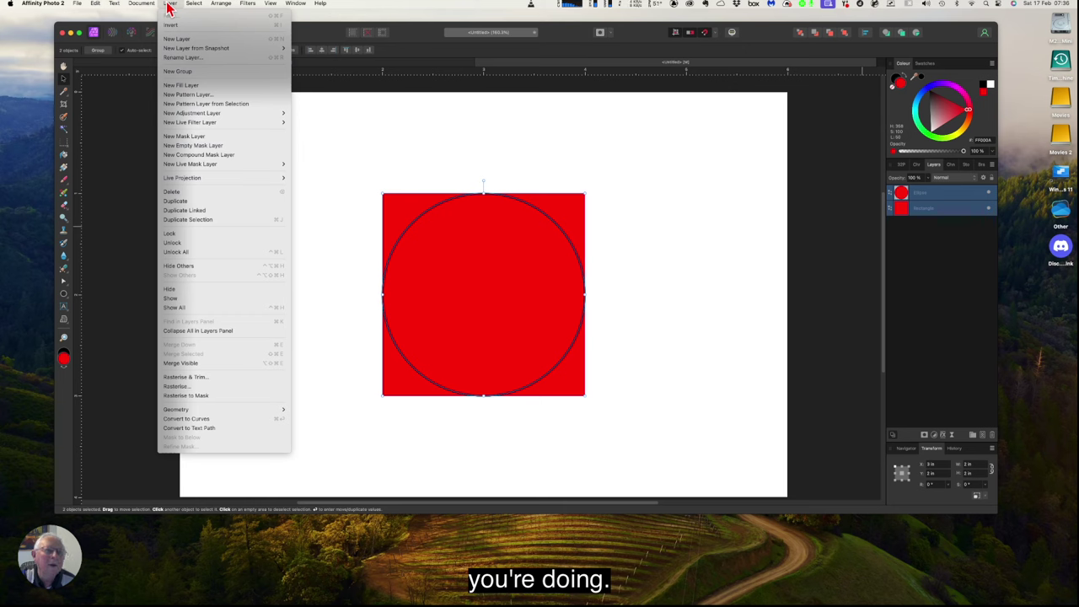
{"action": "mouse_move", "coordinate": [280, 10]}
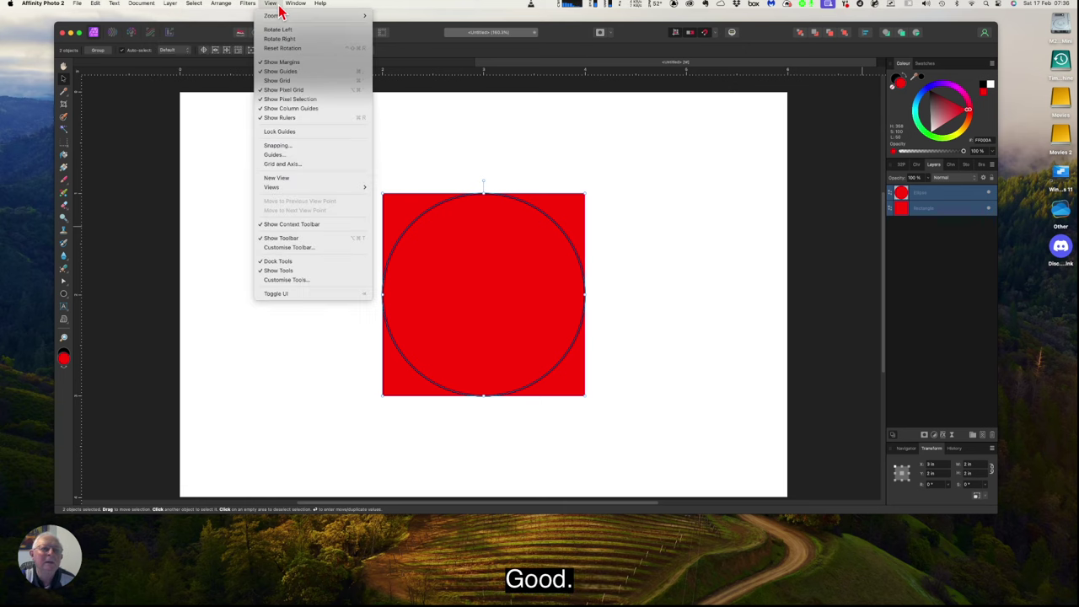
{"action": "left_click", "coordinate": [467, 277]}
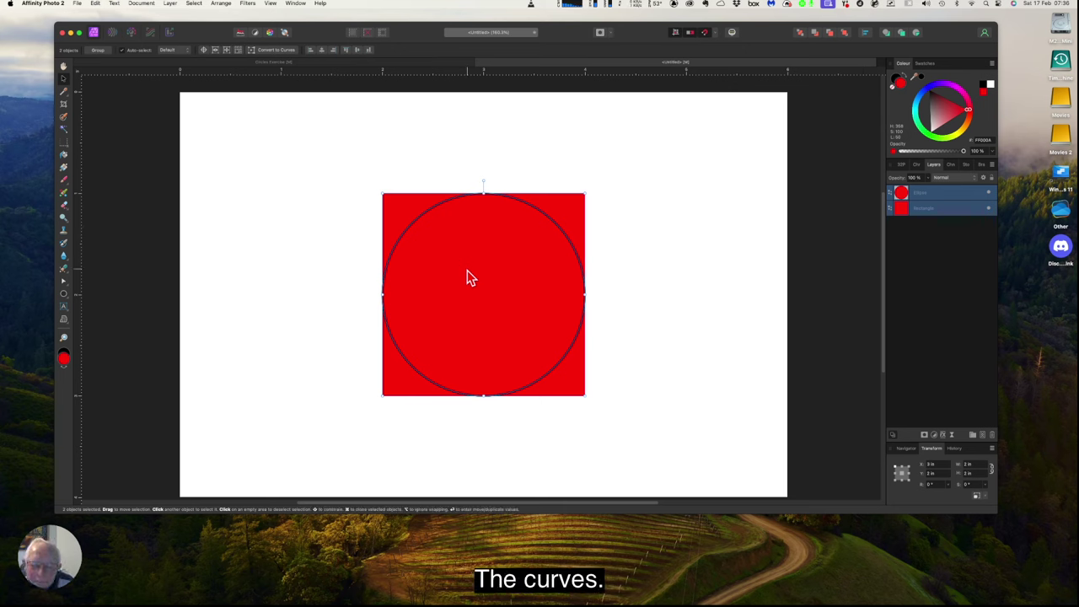
- Convert both shapes to curves and subtract the circle, punching a round hole in the square
{"action": "right_click", "coordinate": [470, 270]}
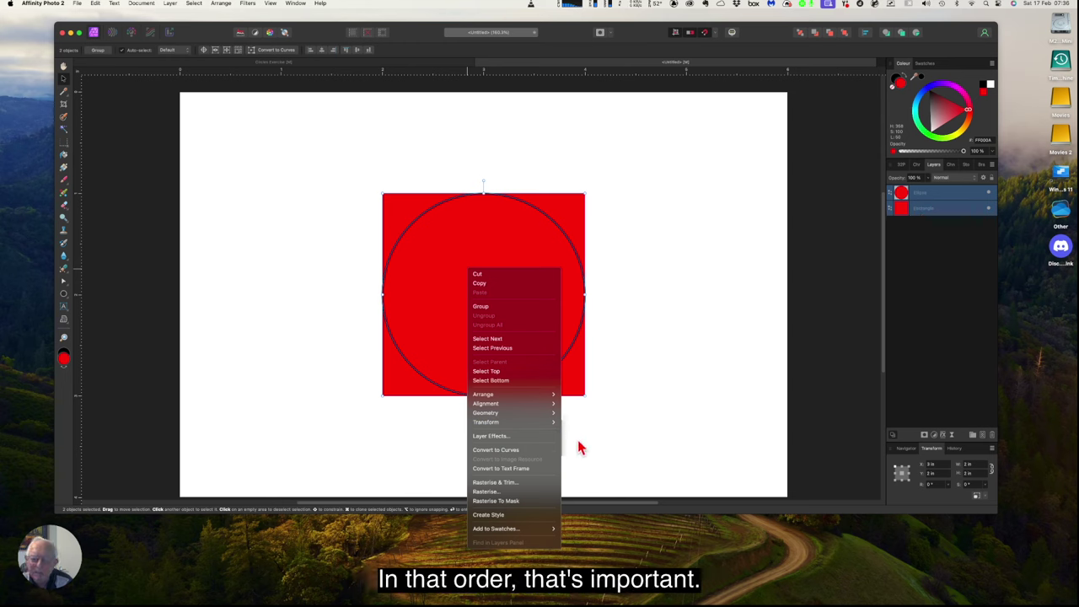
{"action": "left_click", "coordinate": [512, 450]}
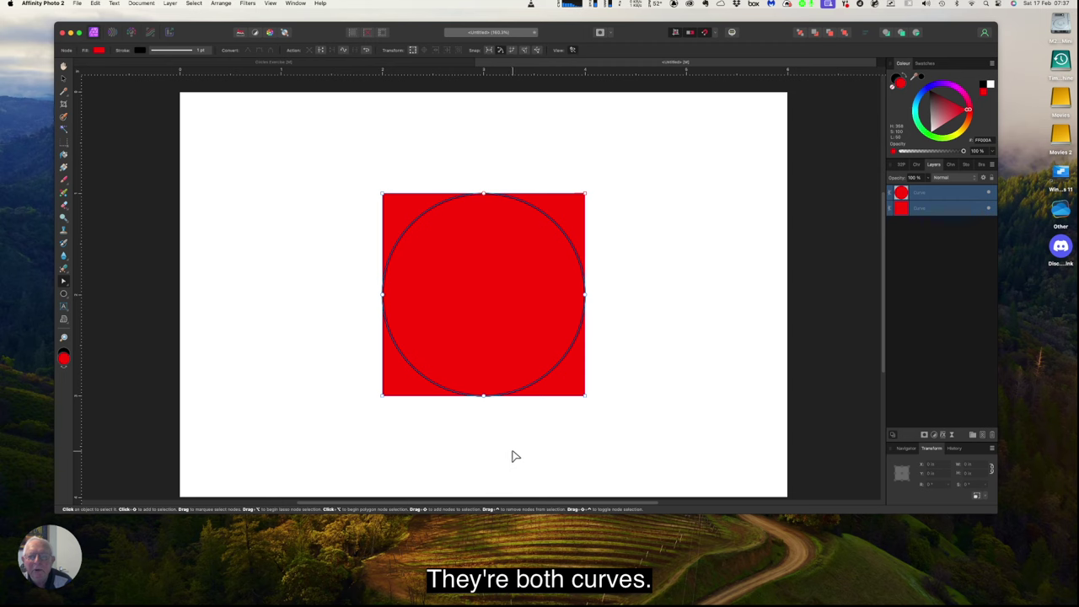
{"action": "right_click", "coordinate": [482, 302]}
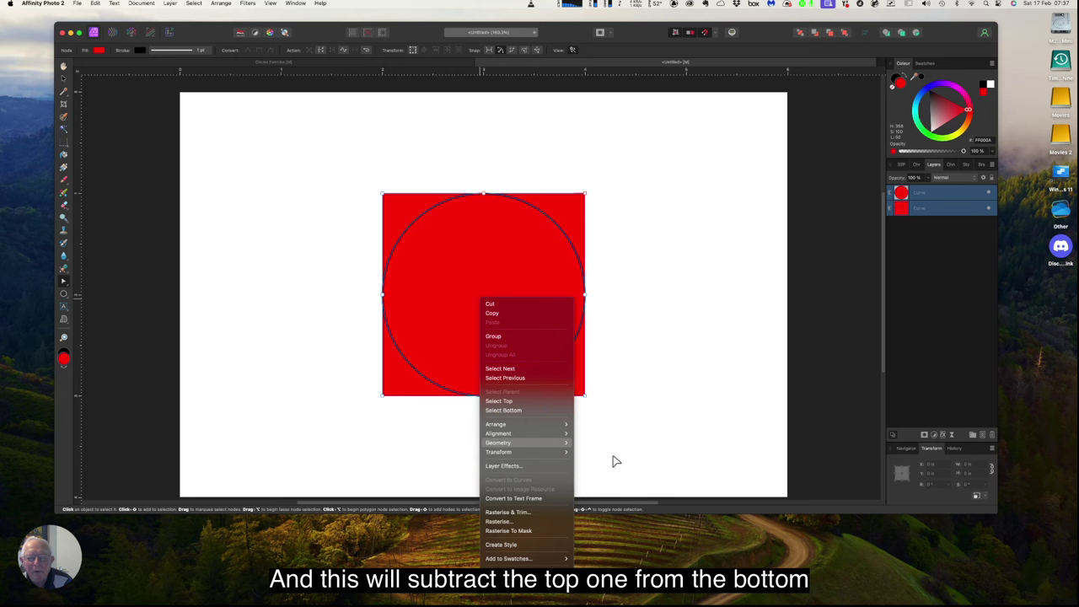
{"action": "key", "text": "Escape"}
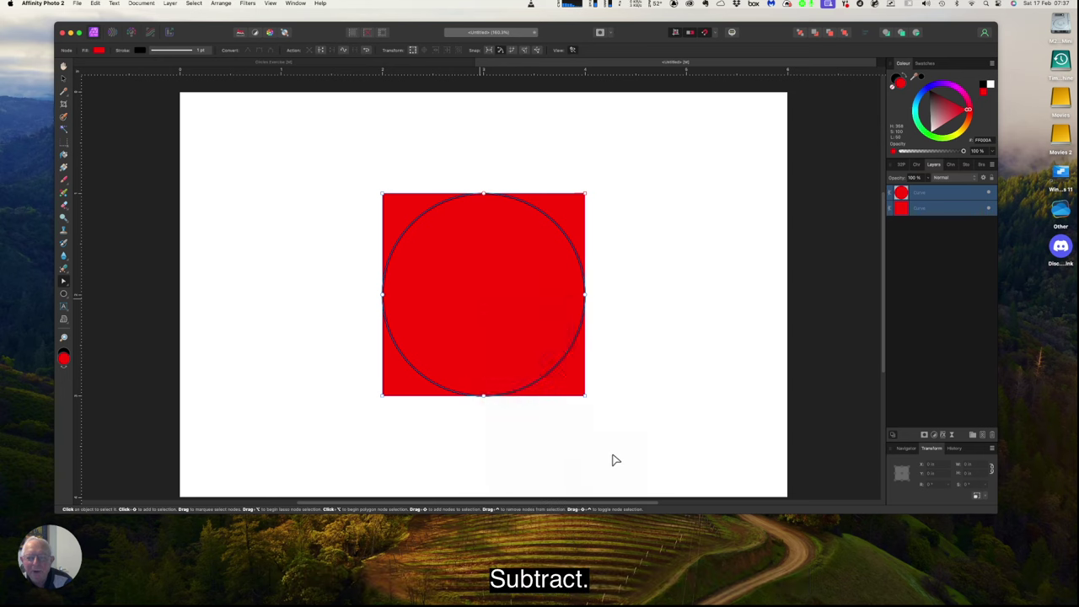
{"action": "key", "text": "super+alt+minus"}
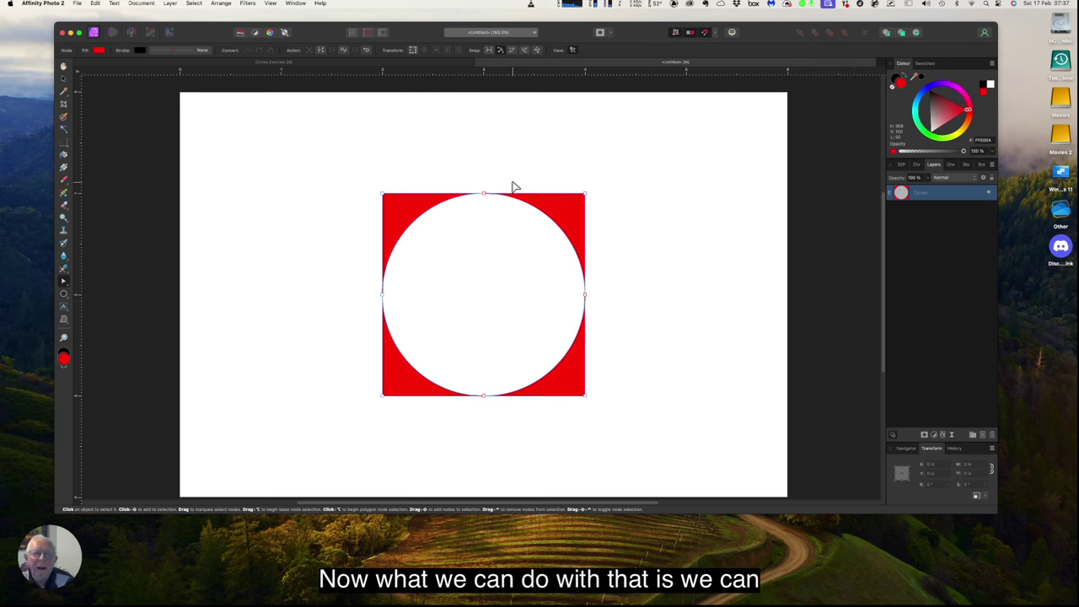
{"action": "left_click", "coordinate": [78, 5]}
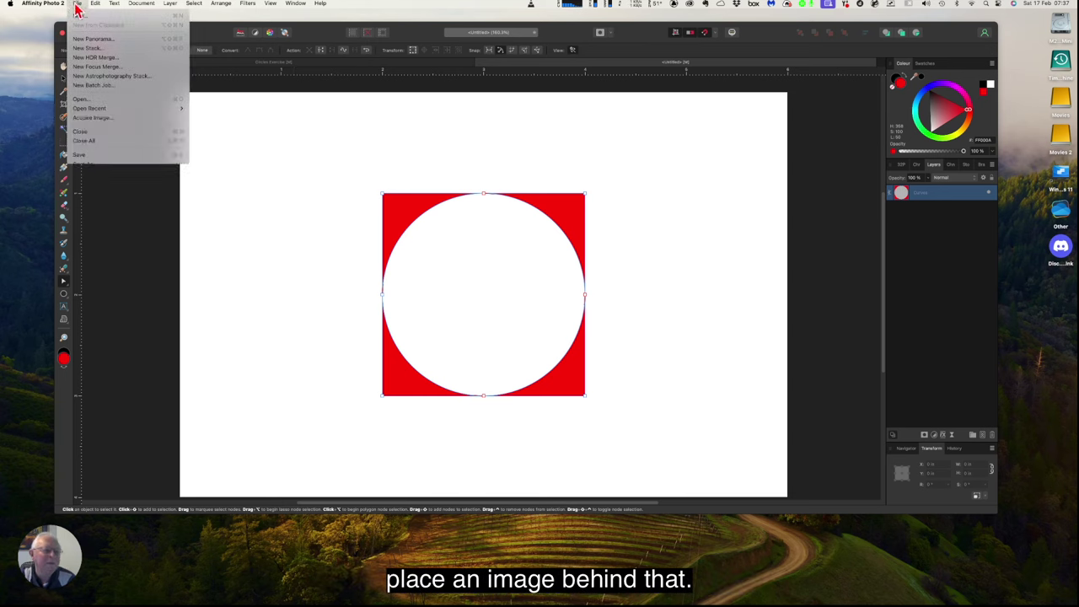
{"action": "left_click", "coordinate": [88, 226]}
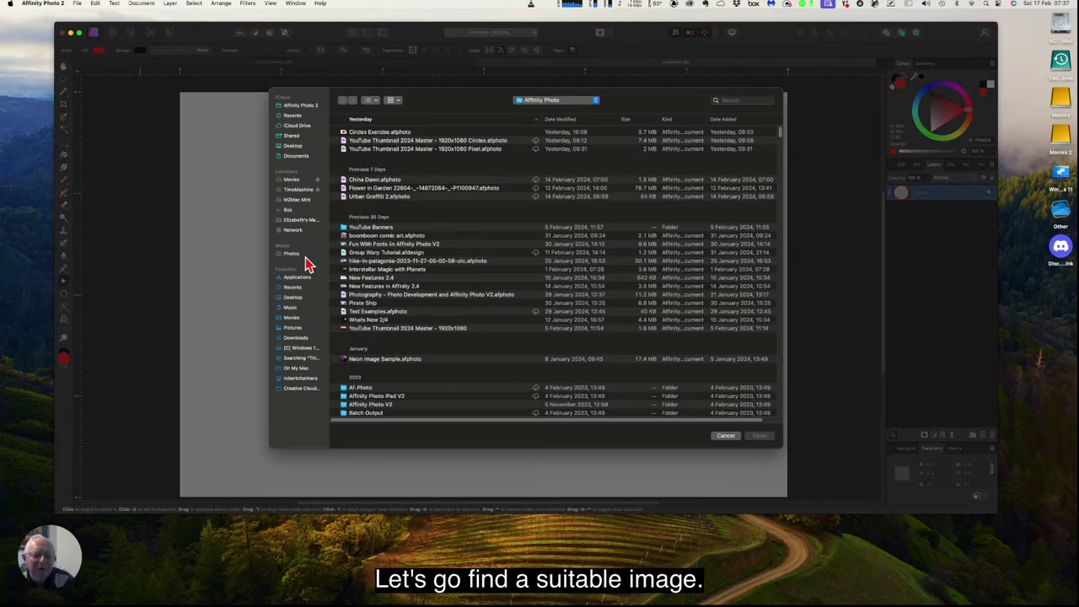
- Choose the polka-dot, pastel dots and pastel bubbles images from Photos and open them for placing
{"action": "left_click", "coordinate": [302, 254]}
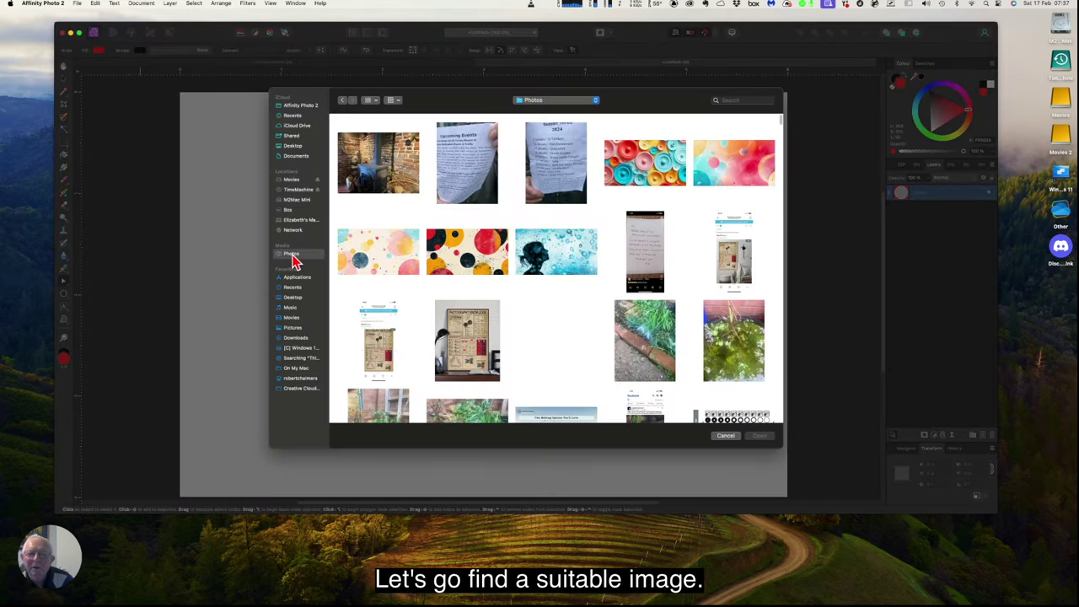
{"action": "scroll", "coordinate": [499, 356], "scroll_direction": "down", "scroll_amount": 2}
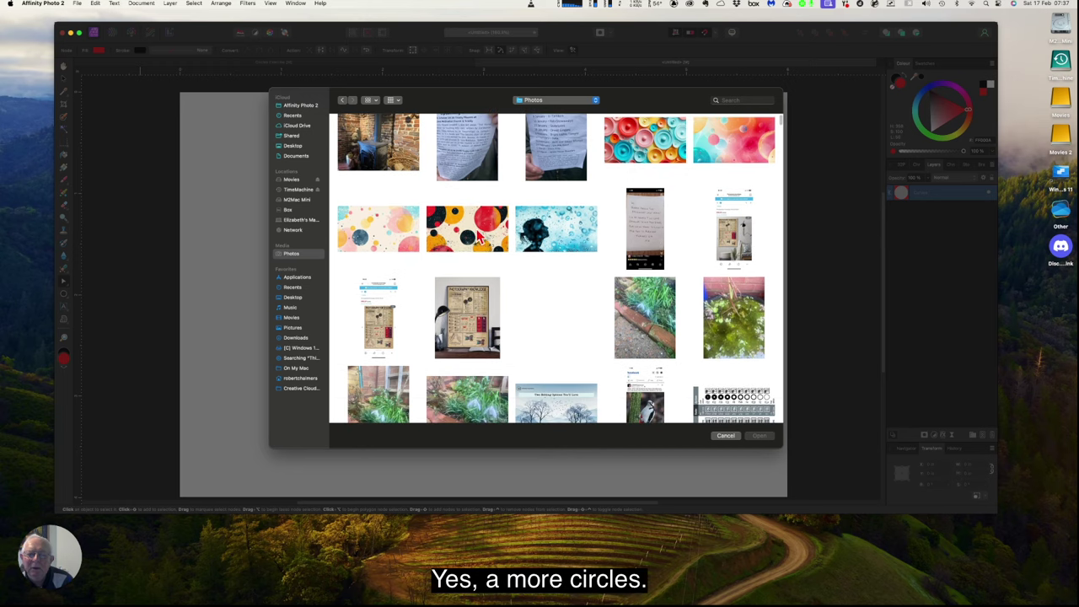
{"action": "left_click", "coordinate": [478, 237]}
{"action": "left_click", "coordinate": [380, 240], "text": "super"}
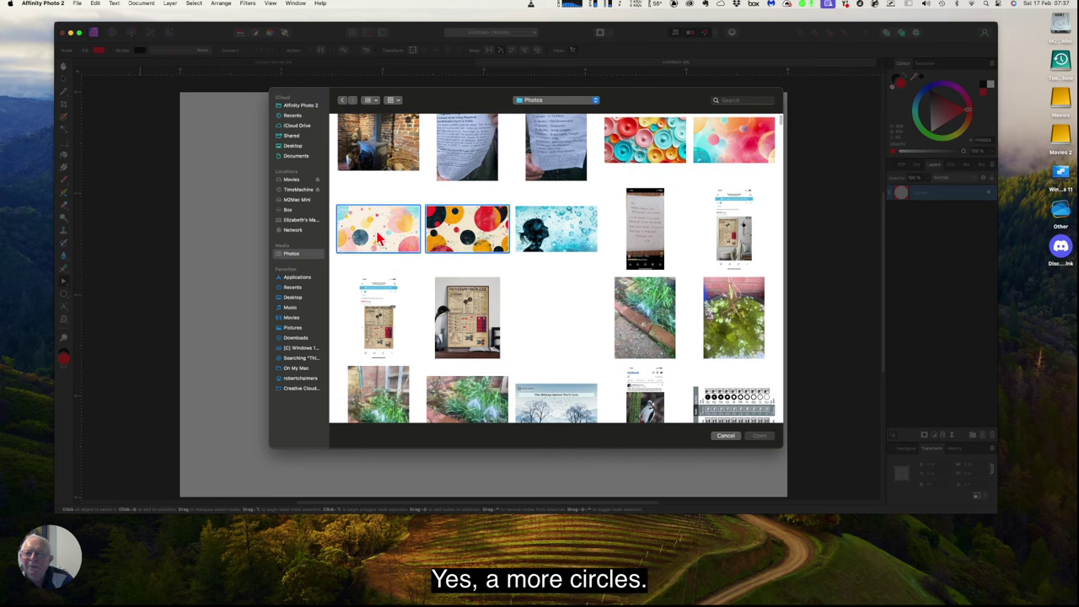
{"action": "left_click", "coordinate": [735, 139], "text": "super"}
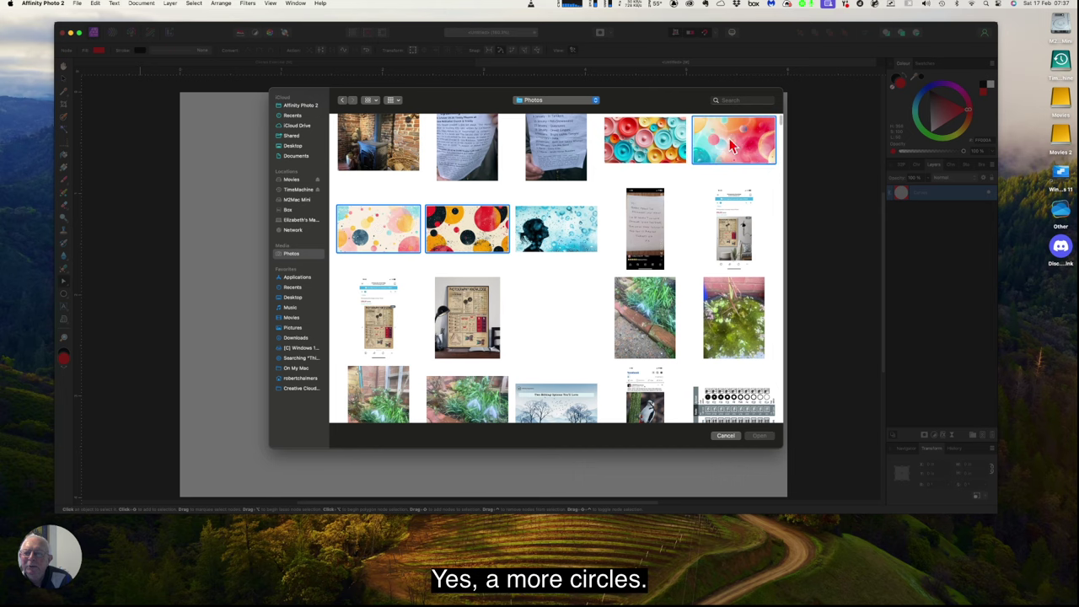
{"action": "left_click", "coordinate": [758, 436]}
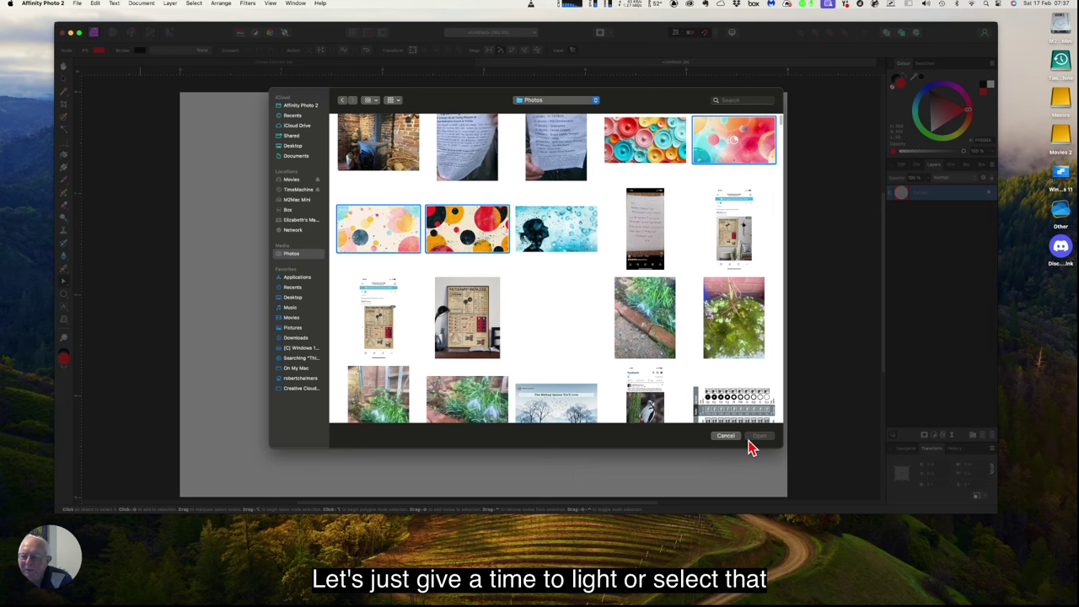
{"action": "left_click", "coordinate": [761, 436]}
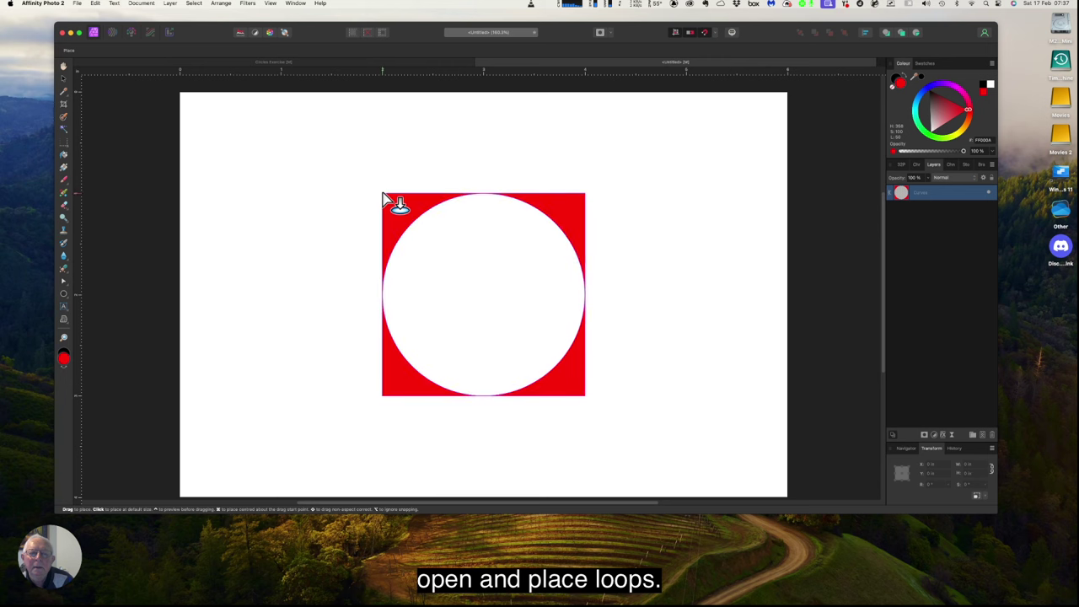
- Place the polka-dot image on the page and move its layer beneath the red Curves shape
{"action": "left_click_drag", "start_coordinate": [383, 196], "coordinate": [624, 344]}
{"action": "left_click", "coordinate": [64, 76]}
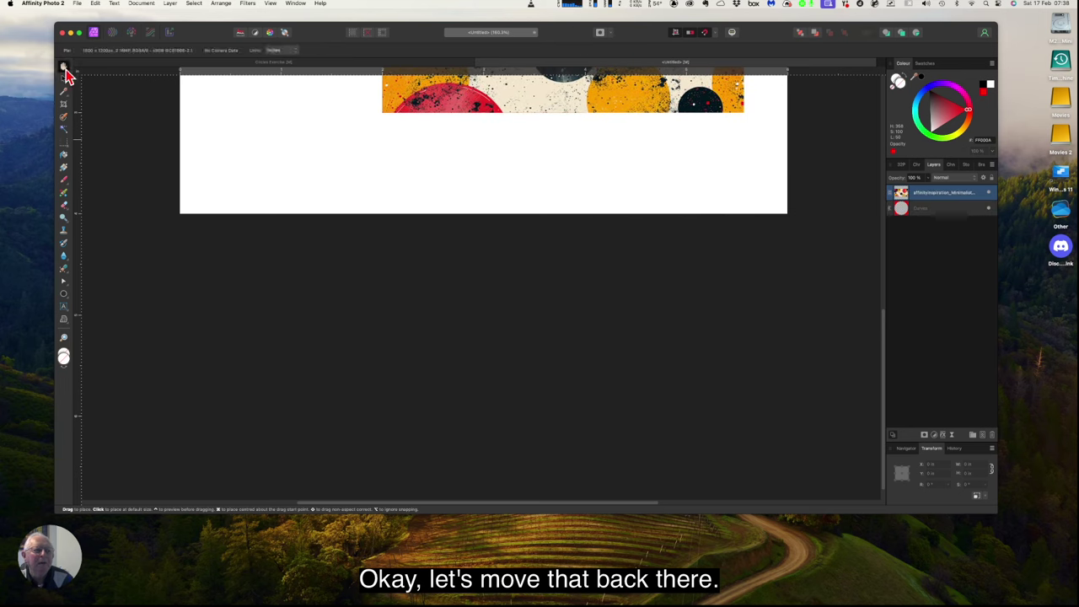
{"action": "left_click_drag", "start_coordinate": [335, 159], "coordinate": [337, 278]}
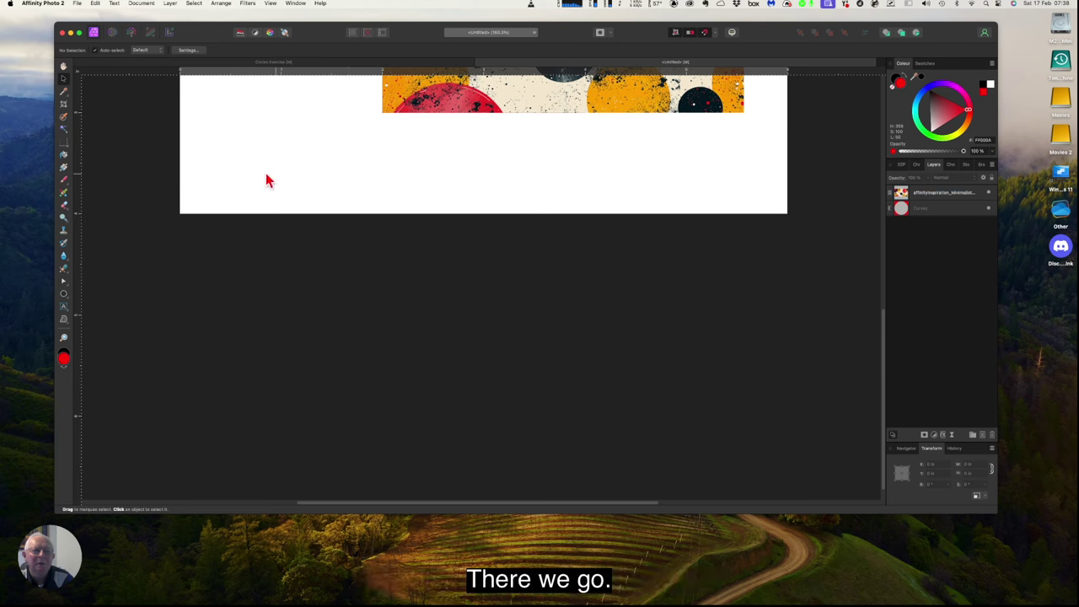
{"action": "left_click", "coordinate": [63, 67]}
{"action": "left_click_drag", "start_coordinate": [292, 128], "coordinate": [235, 396]}
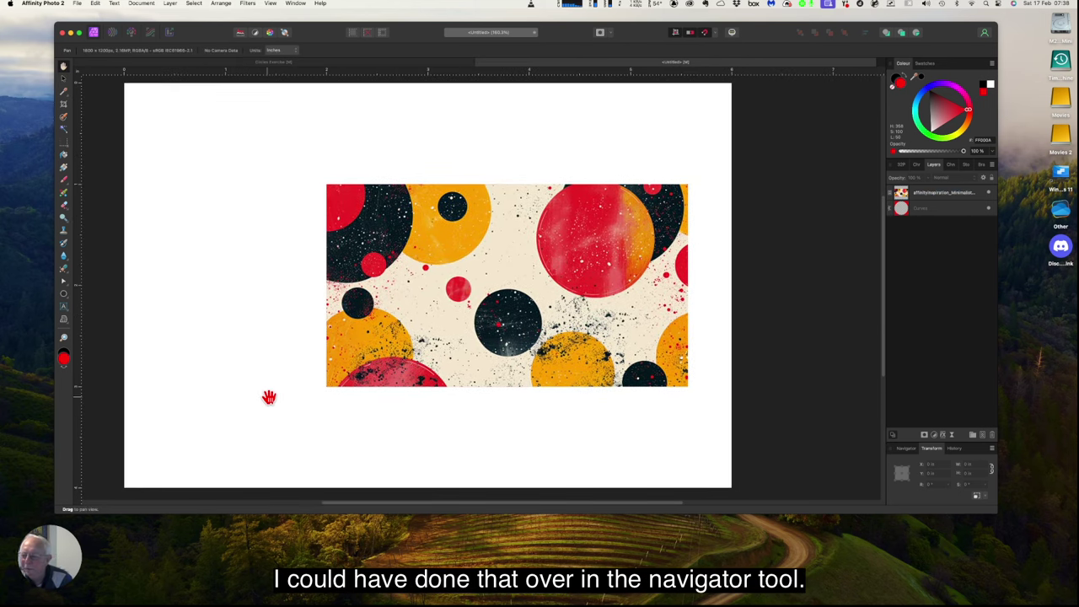
{"action": "left_click", "coordinate": [904, 449]}
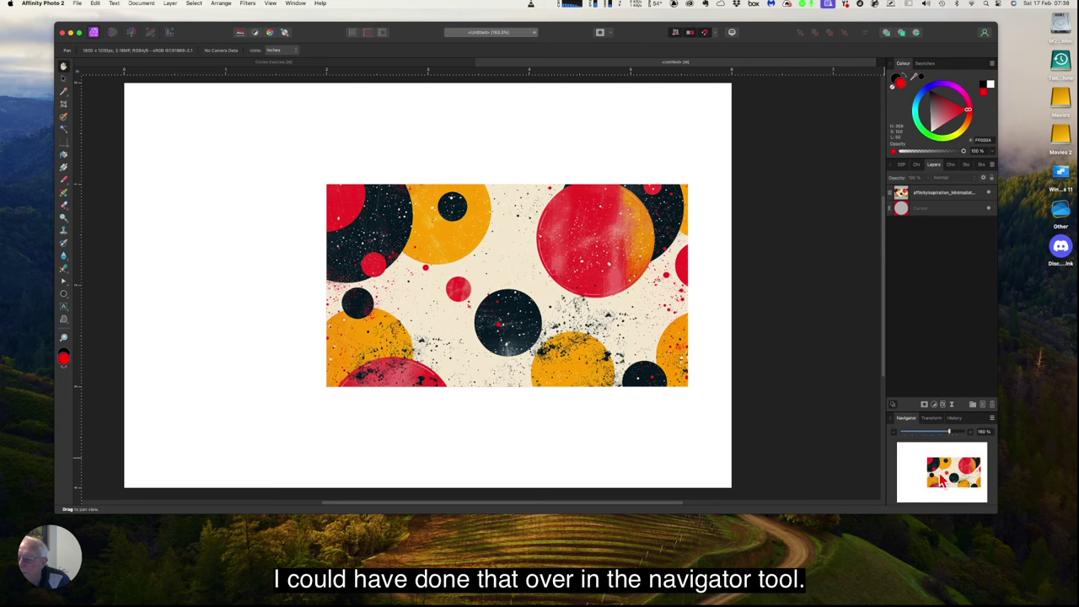
{"action": "left_click_drag", "start_coordinate": [958, 482], "coordinate": [948, 478]}
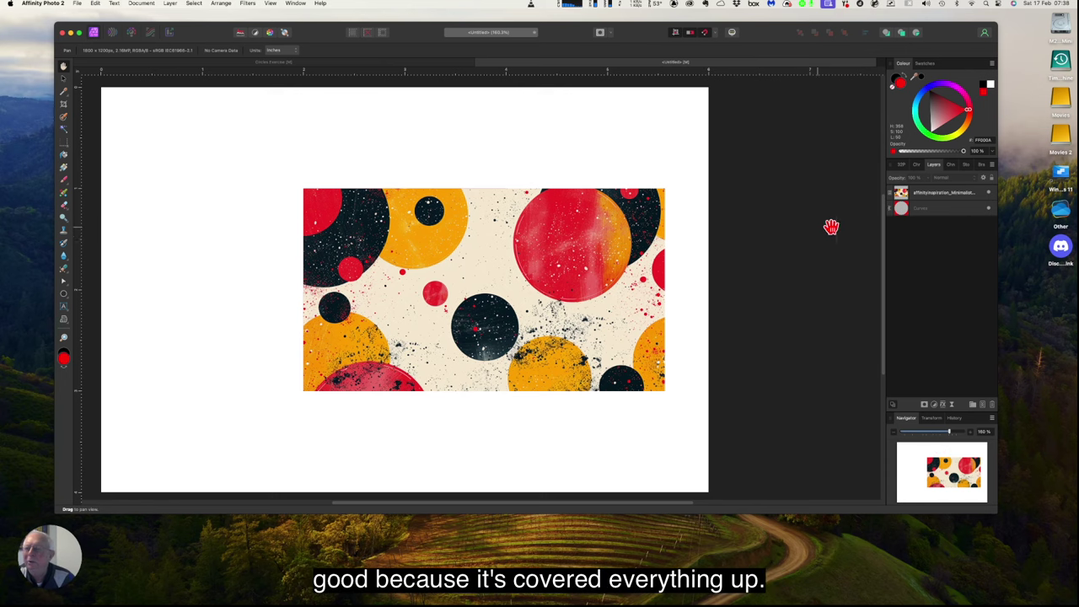
{"action": "left_click", "coordinate": [940, 196]}
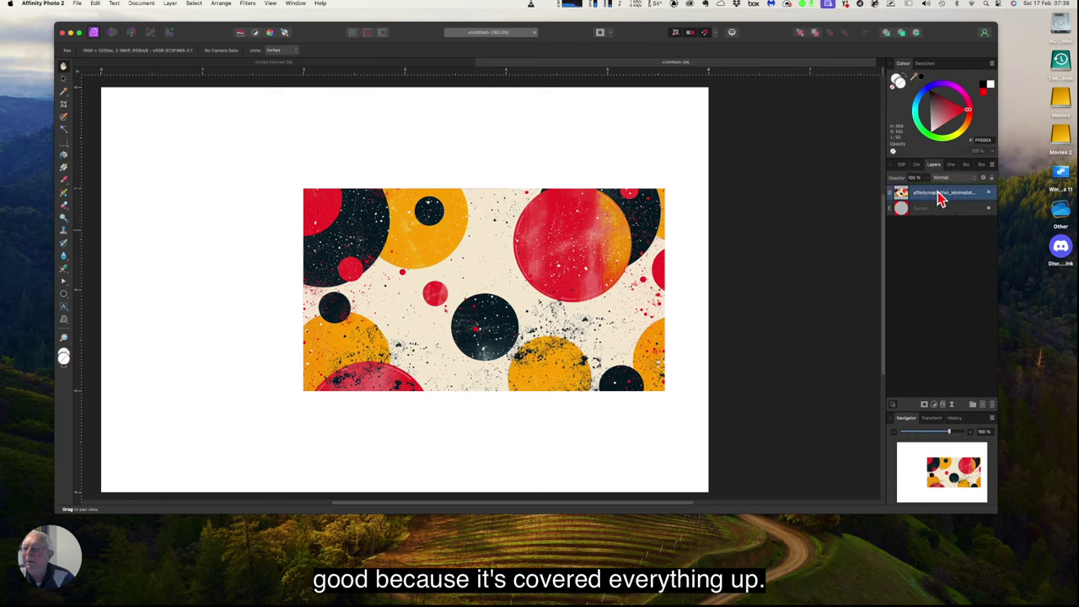
{"action": "left_click_drag", "start_coordinate": [940, 196], "coordinate": [943, 221]}
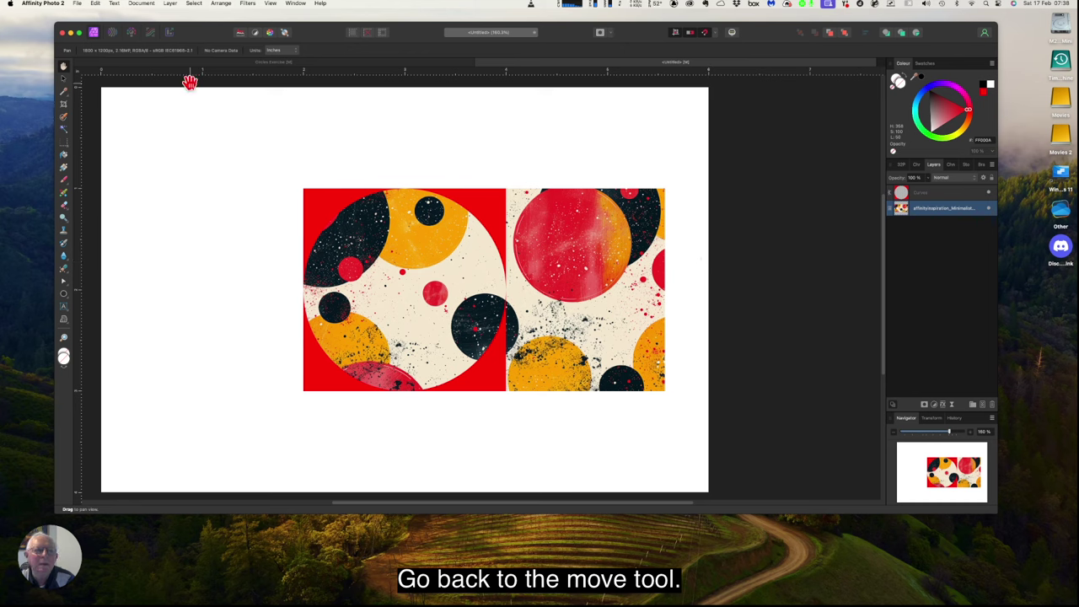
- Scale the bubbles image with the Move tool until it covers the entire page
{"action": "left_click", "coordinate": [65, 78]}
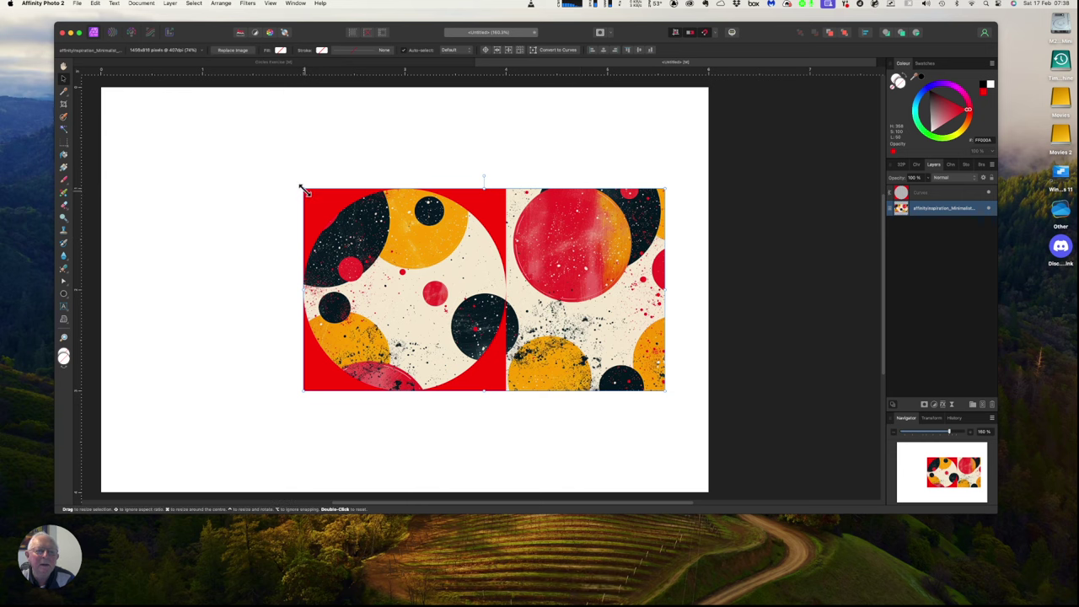
{"action": "left_click_drag", "start_coordinate": [304, 189], "coordinate": [106, 108]}
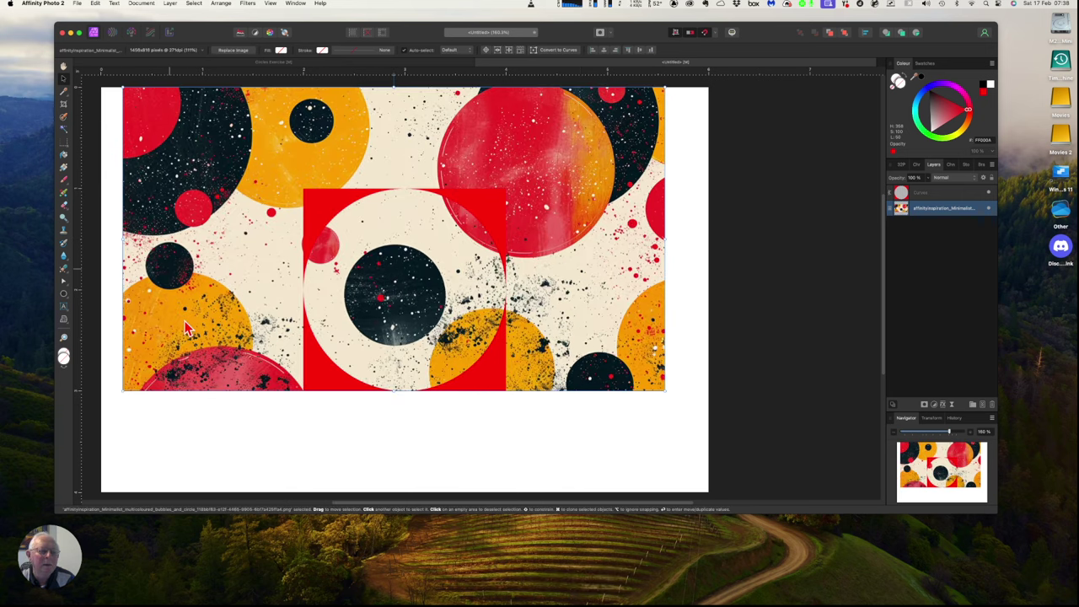
{"action": "left_click_drag", "start_coordinate": [123, 390], "coordinate": [101, 403]}
{"action": "left_click_drag", "start_coordinate": [665, 402], "coordinate": [700, 439]}
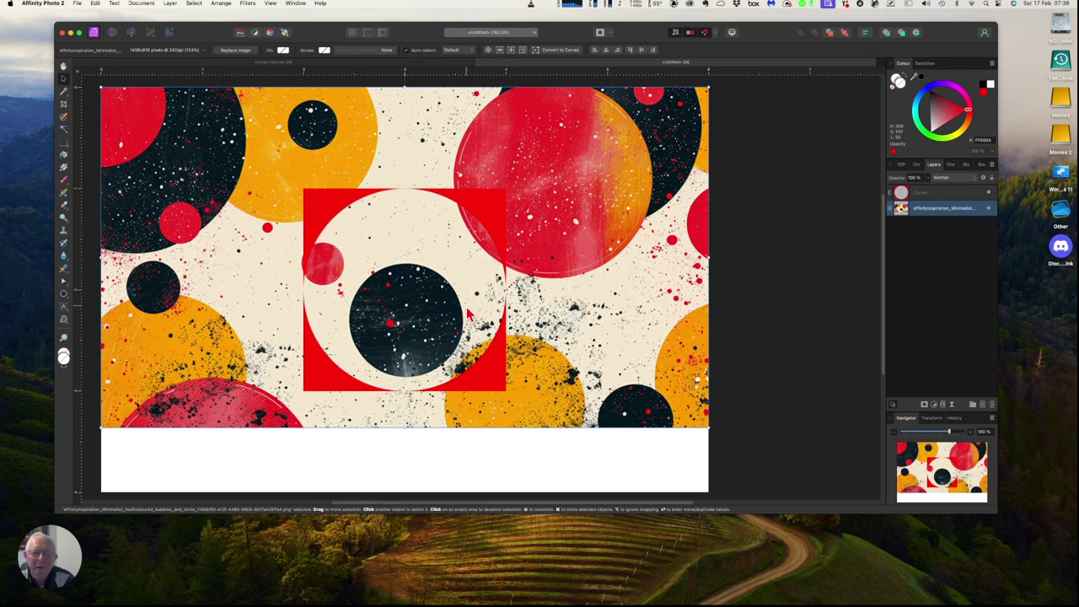
{"action": "mouse_move", "coordinate": [469, 314]}
{"action": "left_mouse_down"}
{"action": "mouse_move", "coordinate": [467, 337]}
{"action": "mouse_move", "coordinate": [465, 312]}
{"action": "left_mouse_up"}
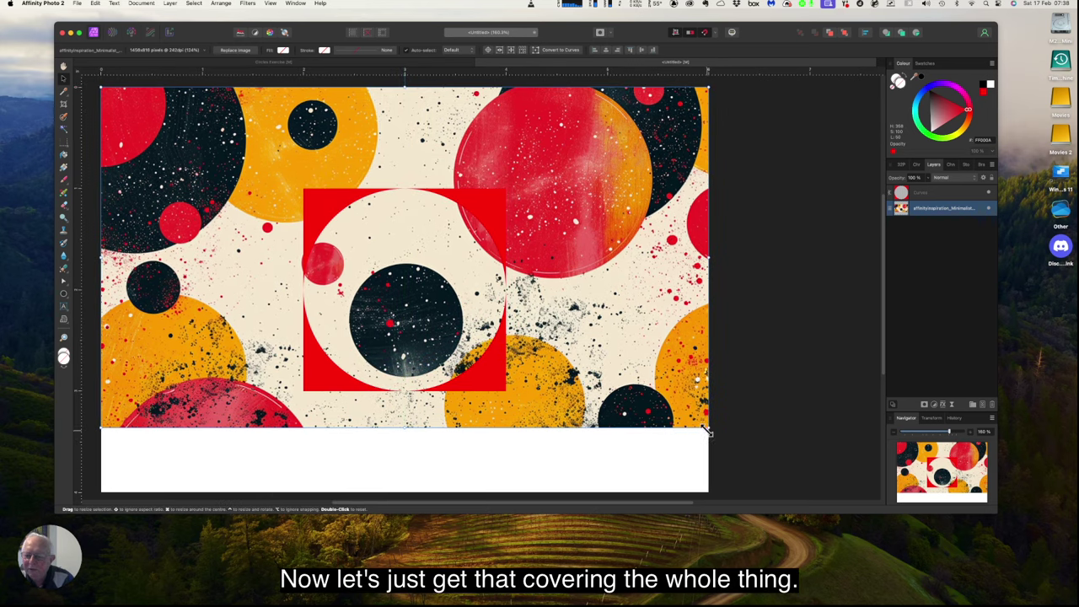
{"action": "left_click_drag", "start_coordinate": [706, 428], "coordinate": [816, 480]}
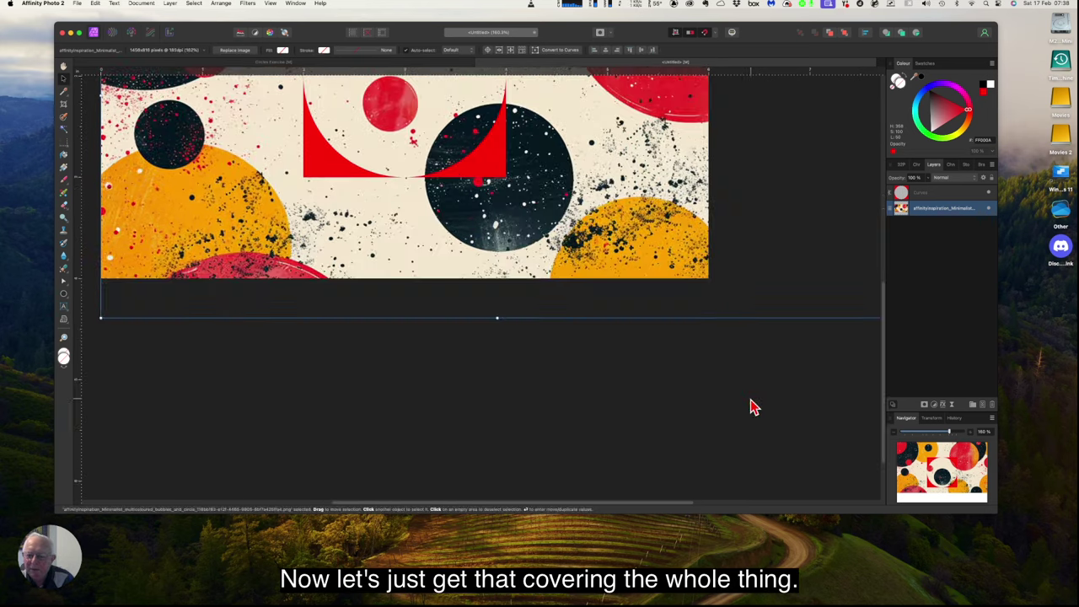
- Bring the page back into view and select the red square's Curves layer
{"action": "scroll", "coordinate": [582, 316], "scroll_direction": "up", "scroll_amount": 5}
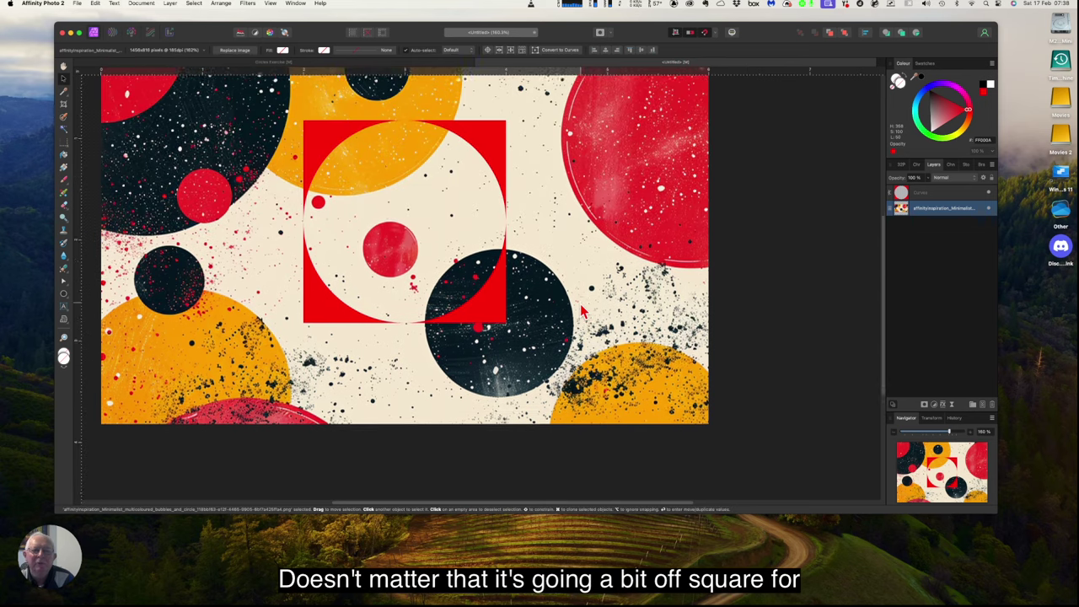
{"action": "scroll", "coordinate": [582, 312], "scroll_direction": "up", "scroll_amount": 3}
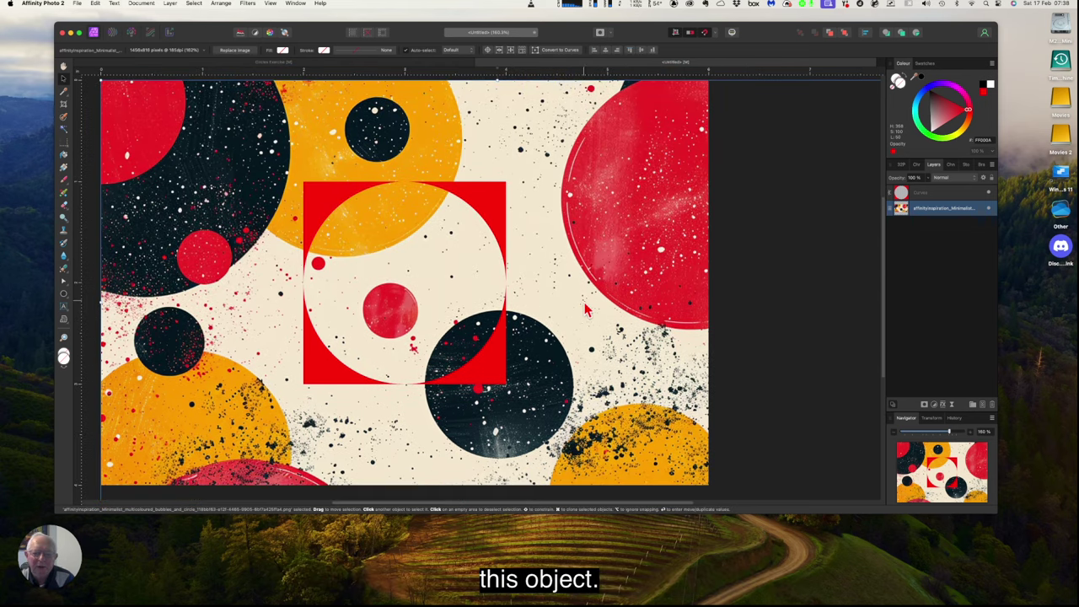
{"action": "left_click", "coordinate": [63, 66]}
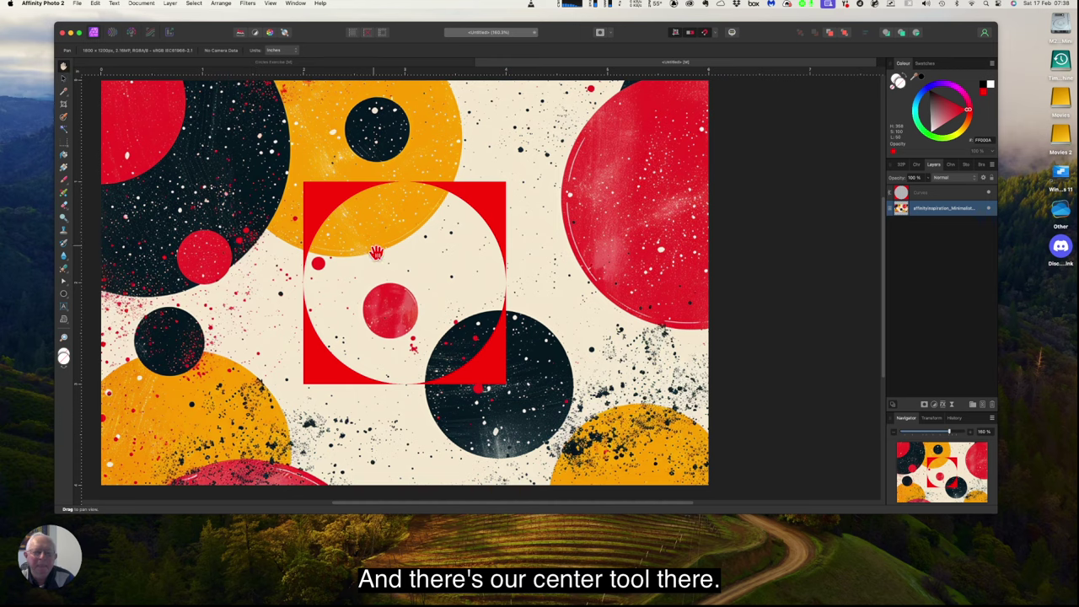
{"action": "left_click_drag", "start_coordinate": [376, 252], "coordinate": [470, 263]}
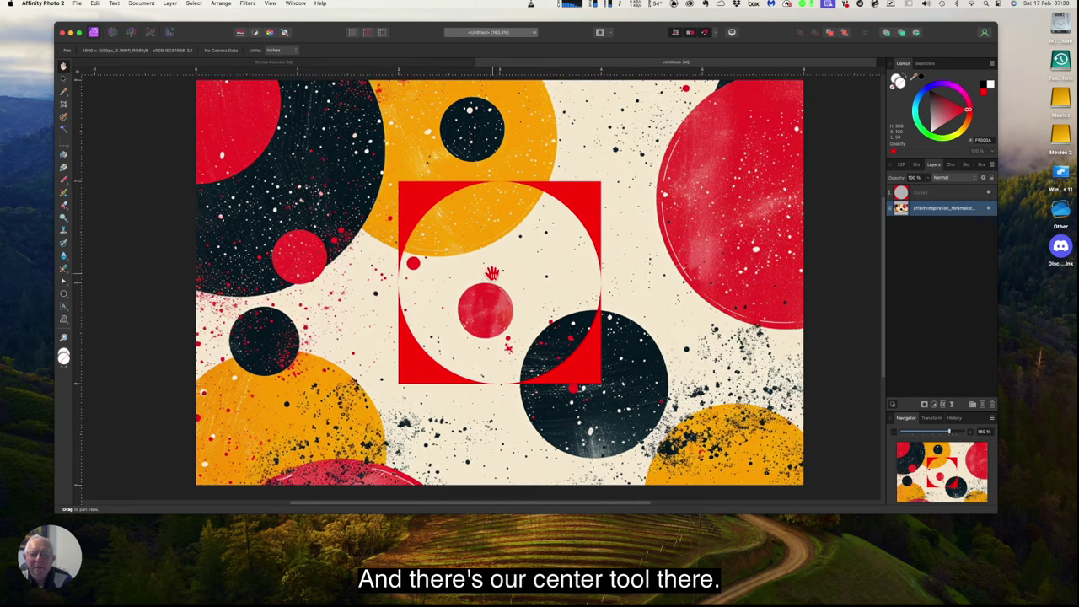
{"action": "left_click", "coordinate": [929, 194]}
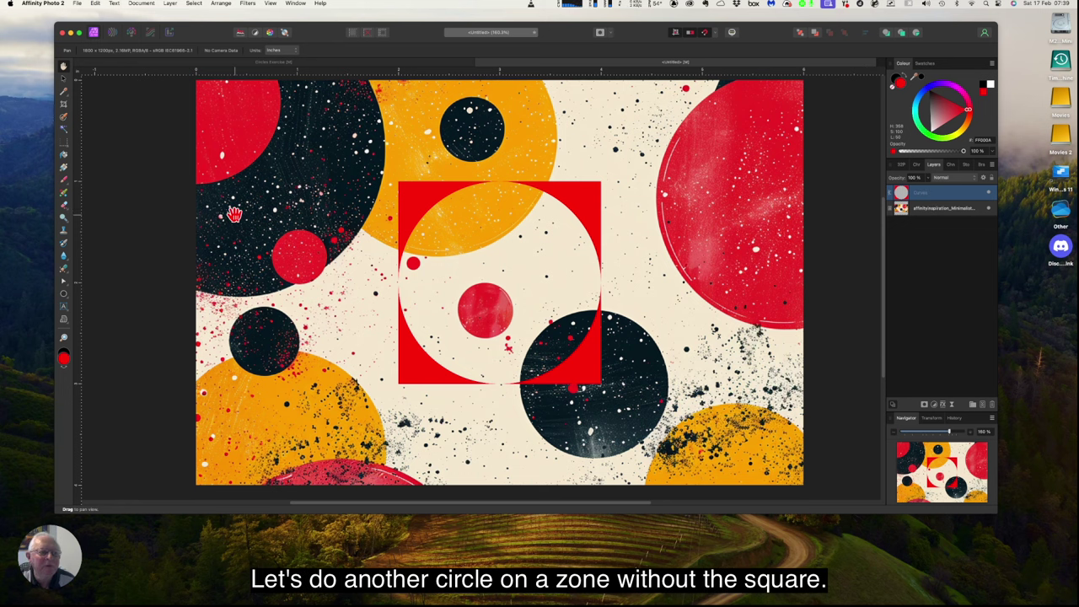
- Make the square green and draw a green circle over the top-right red bubble
{"action": "left_click", "coordinate": [66, 300]}
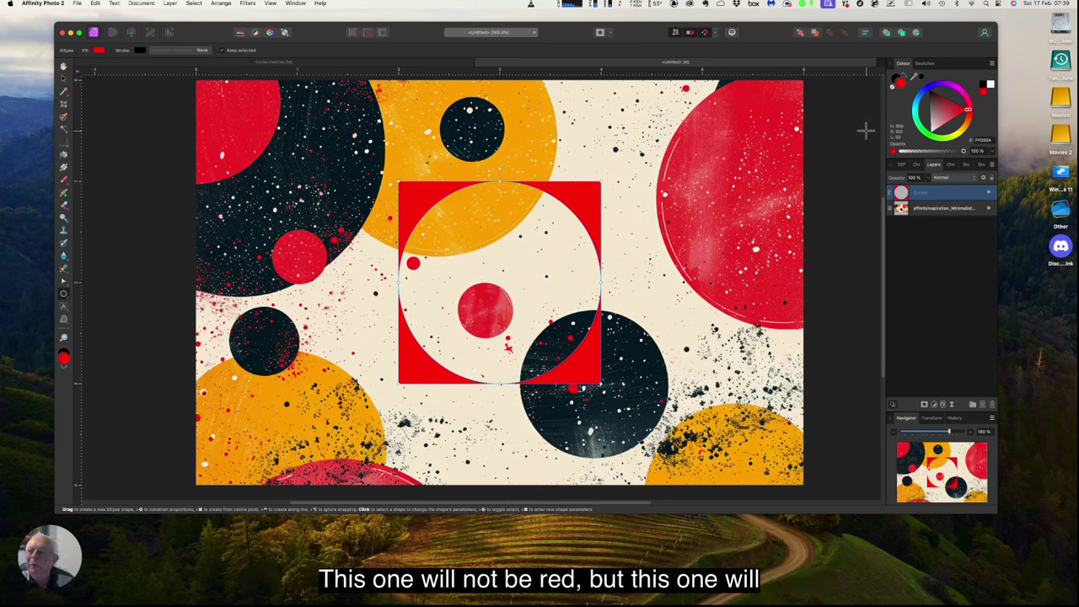
{"action": "left_click", "coordinate": [930, 139]}
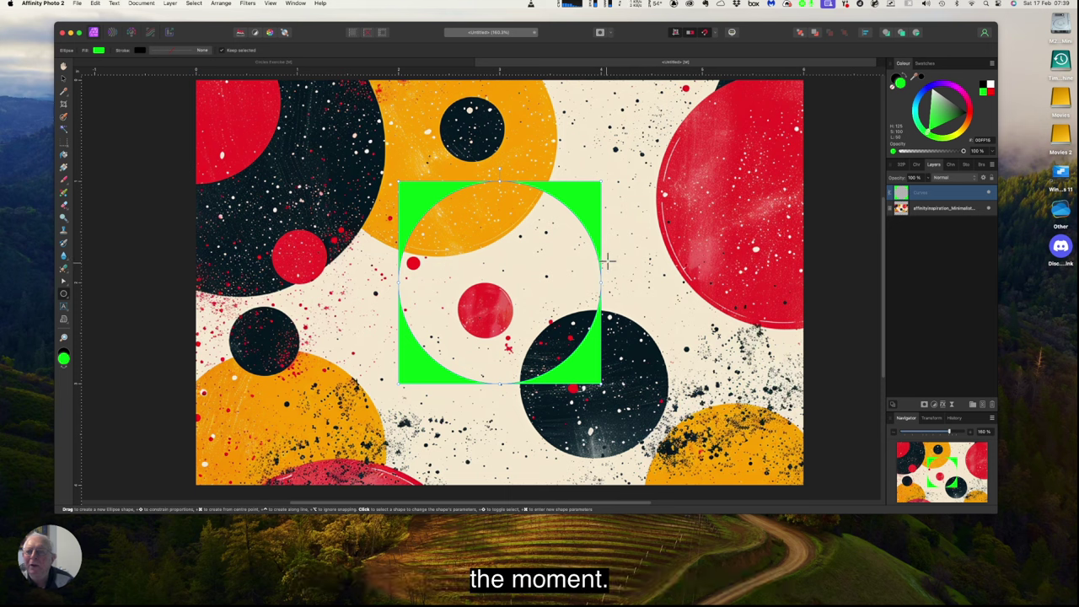
{"action": "left_click_drag", "start_coordinate": [613, 114], "coordinate": [715, 217]}
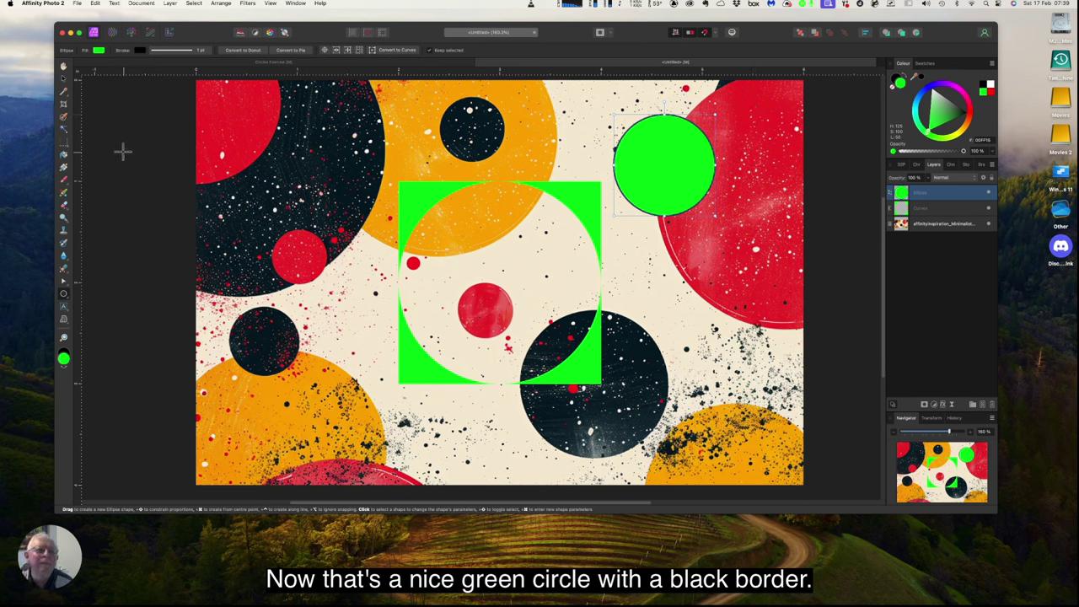
- Give the circle a 5.5 pt black outline aligned to the centre of its edge
{"action": "mouse_move", "coordinate": [168, 57]}
{"action": "left_mouse_down"}
{"action": "mouse_move", "coordinate": [144, 53]}
{"action": "mouse_move", "coordinate": [184, 57]}
{"action": "mouse_move", "coordinate": [158, 77]}
{"action": "mouse_move", "coordinate": [164, 84]}
{"action": "left_mouse_up"}
{"action": "left_click", "coordinate": [180, 53]}
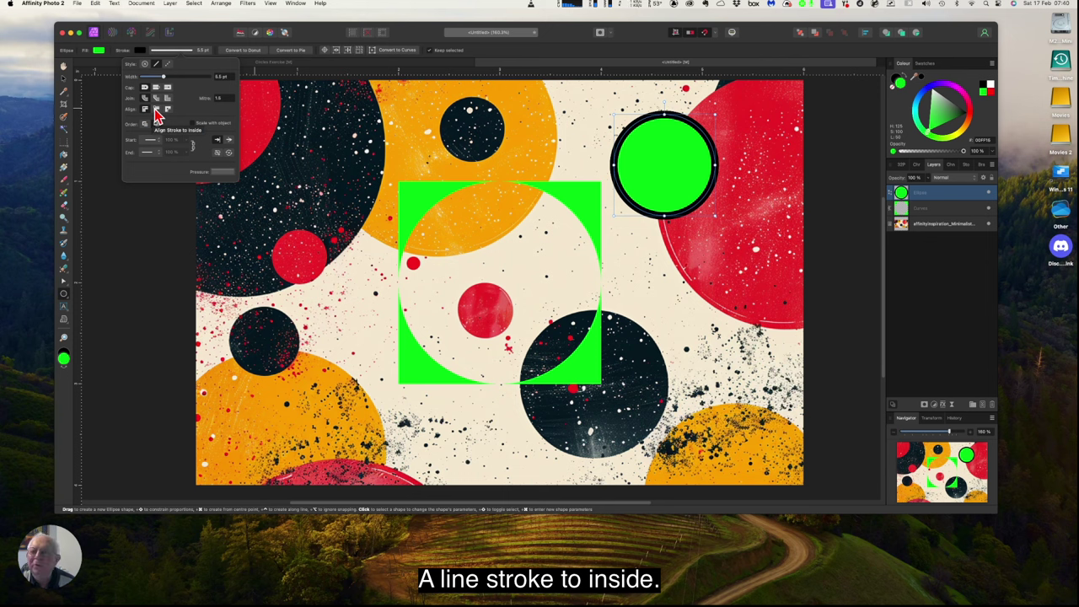
{"action": "left_click", "coordinate": [157, 116]}
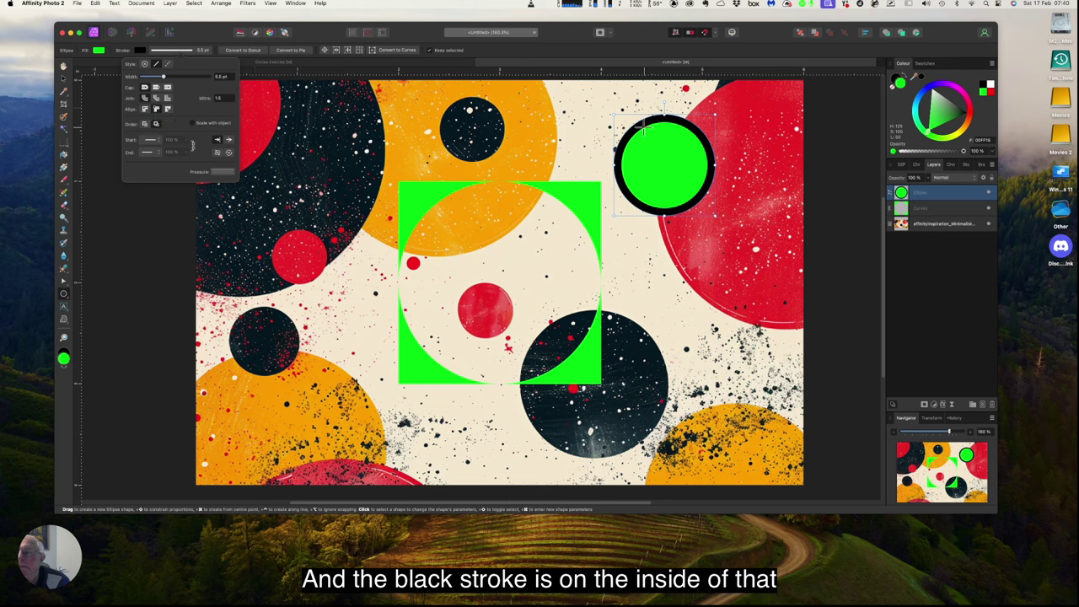
{"action": "left_click", "coordinate": [145, 110]}
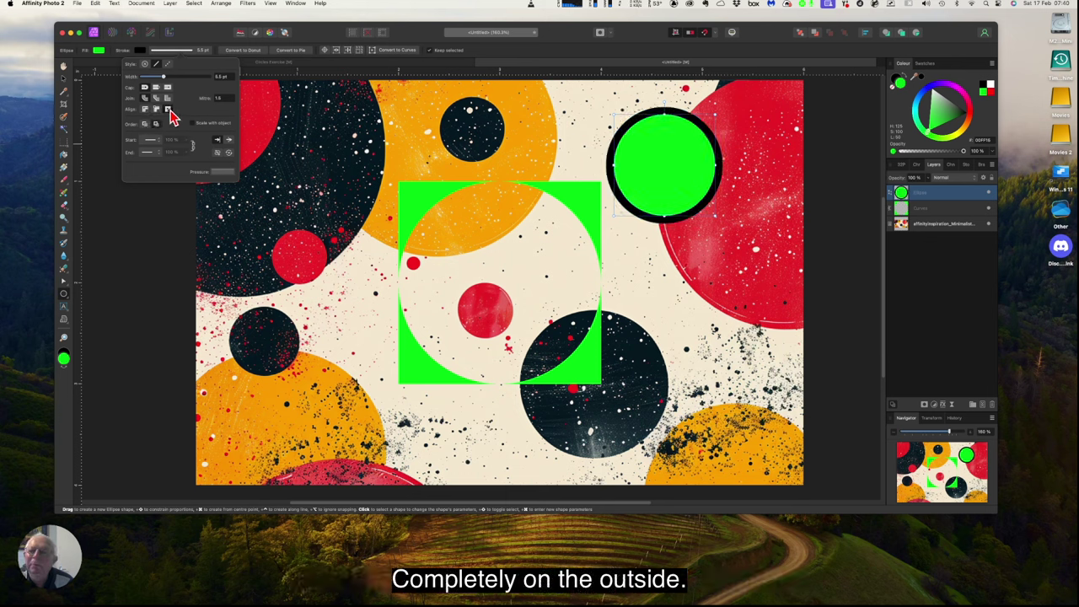
{"action": "left_click", "coordinate": [169, 112]}
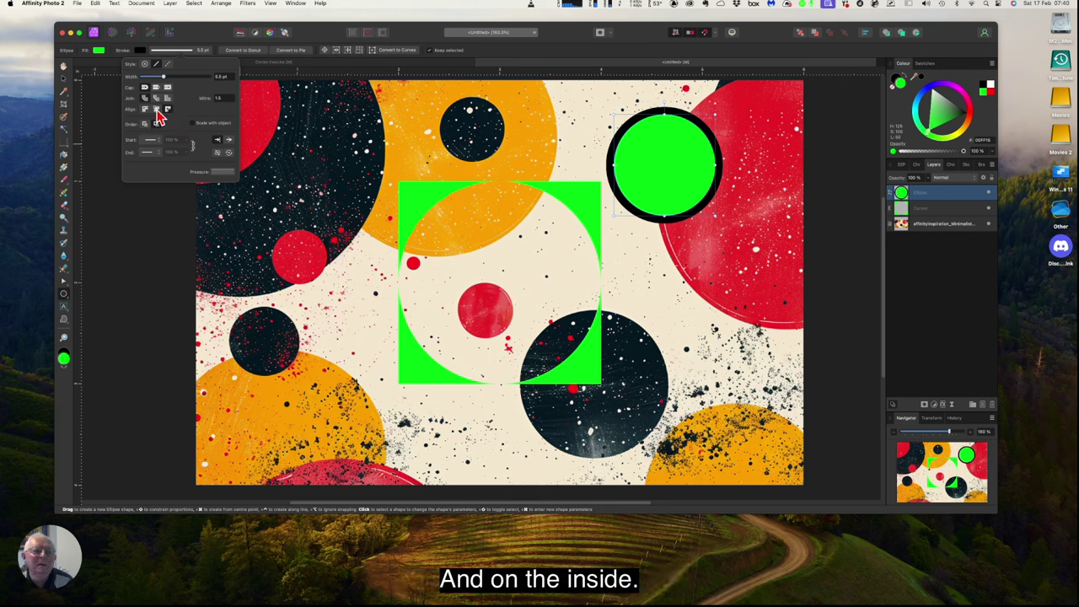
{"action": "left_click", "coordinate": [157, 111]}
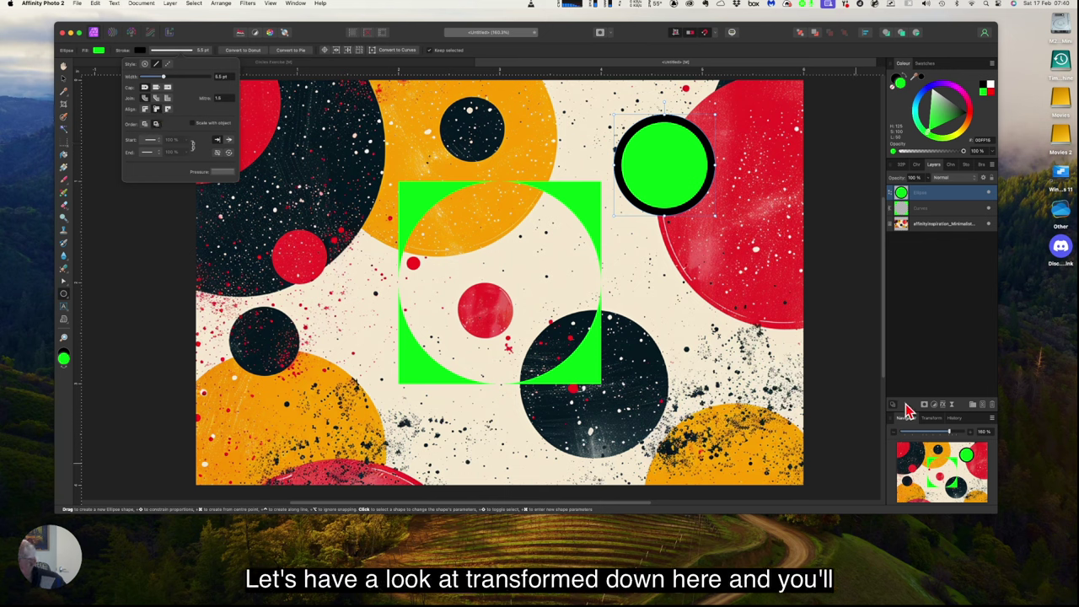
{"action": "left_click", "coordinate": [930, 420]}
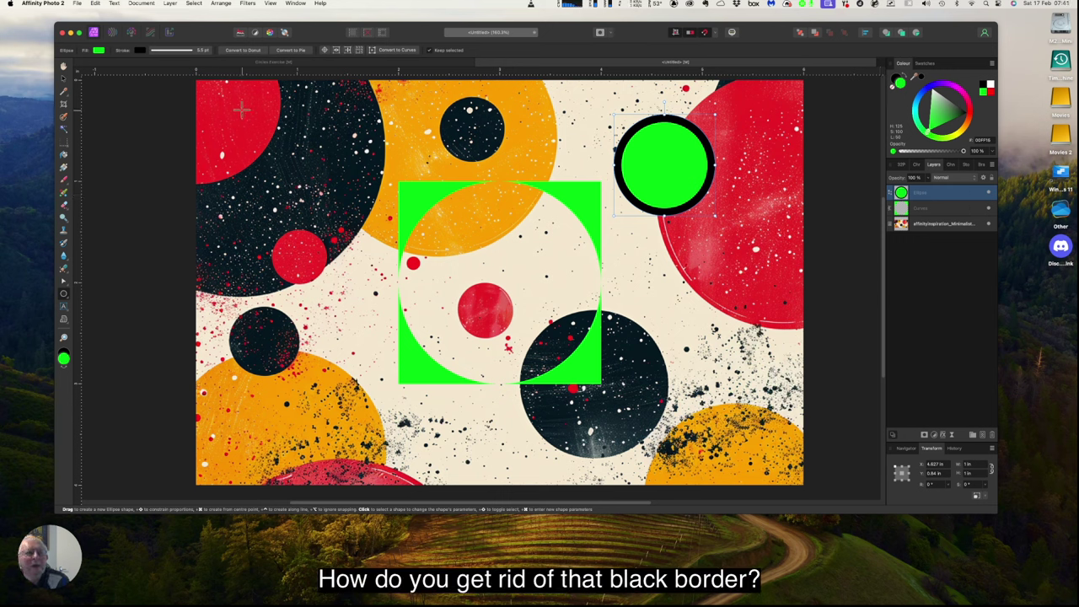
- Recolour the green circle's thick outline to cyan, undoing an accidental blue fill
{"action": "left_click", "coordinate": [140, 51]}
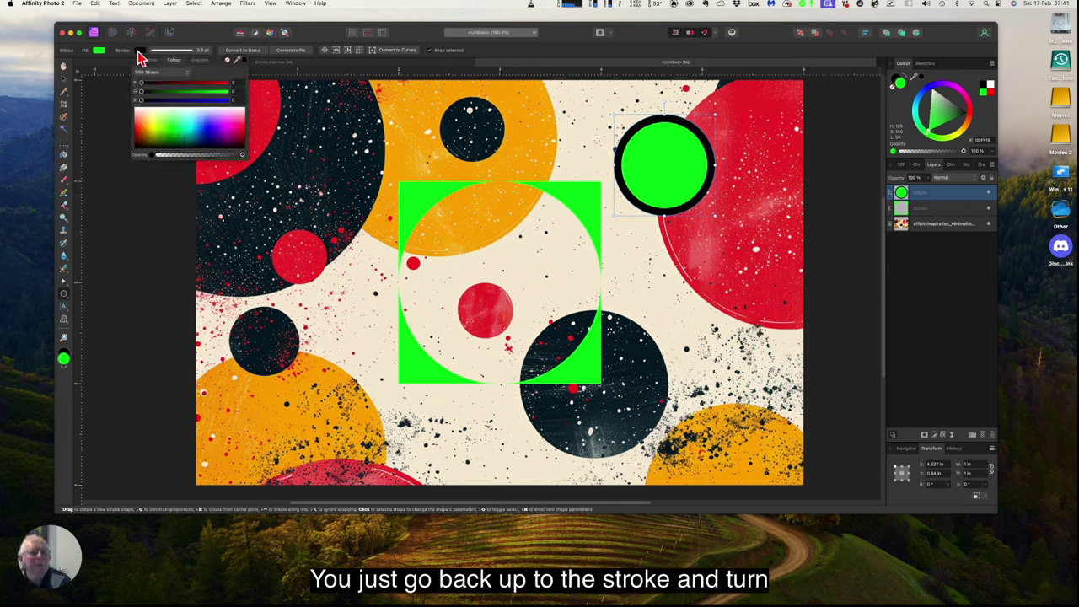
{"action": "left_click", "coordinate": [228, 62]}
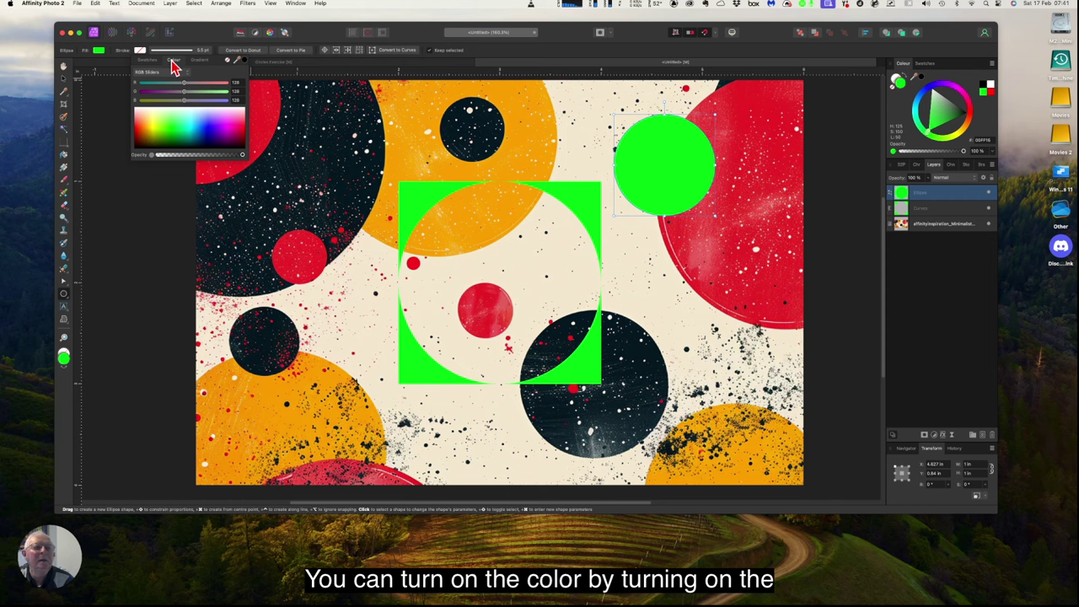
{"action": "left_click", "coordinate": [245, 64]}
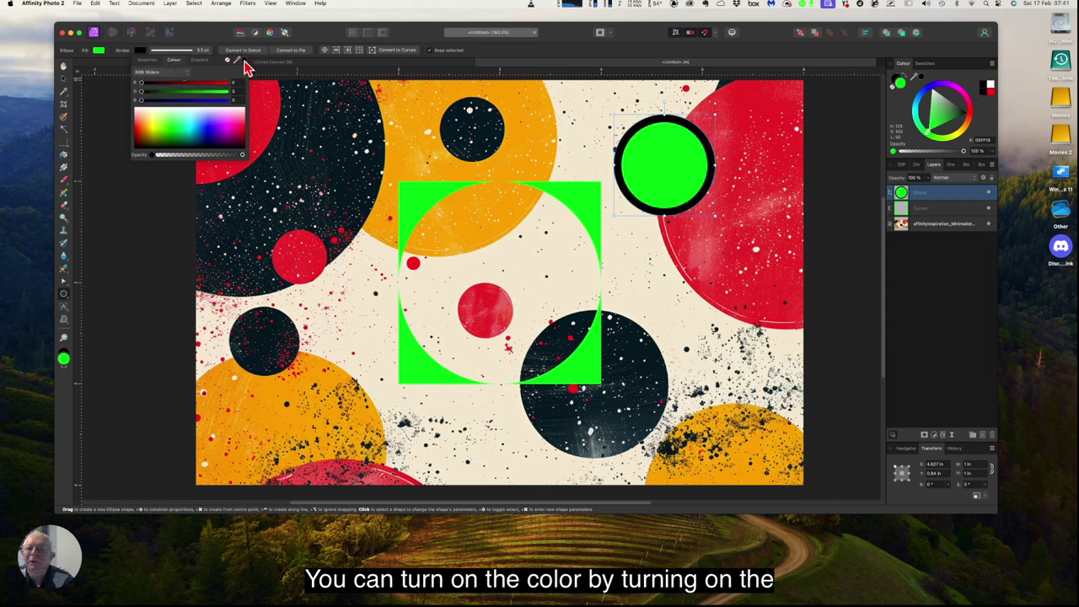
{"action": "left_click", "coordinate": [928, 96]}
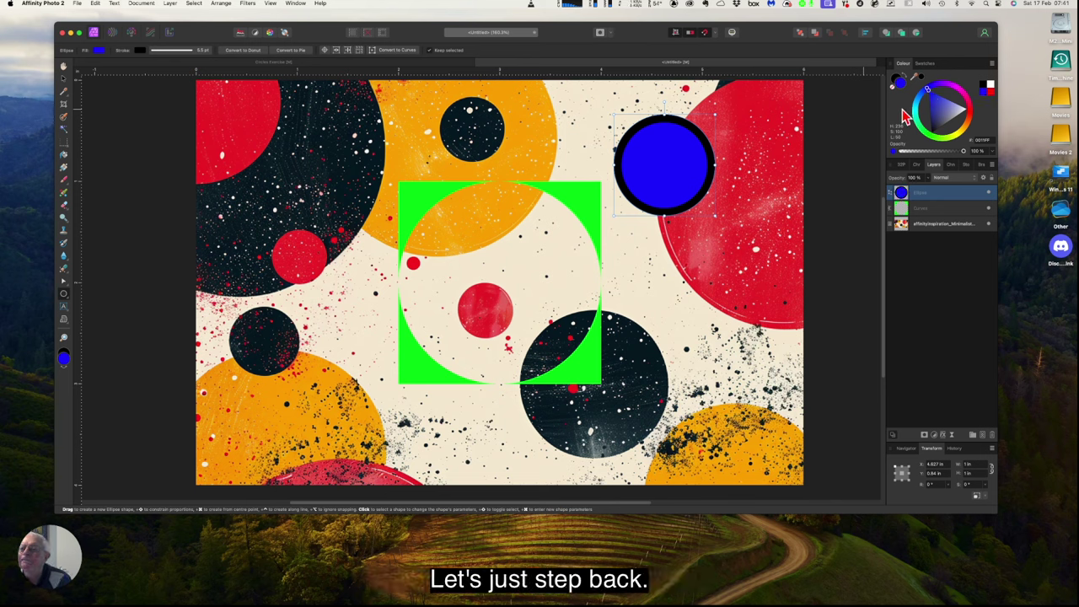
{"action": "key", "text": "super+z"}
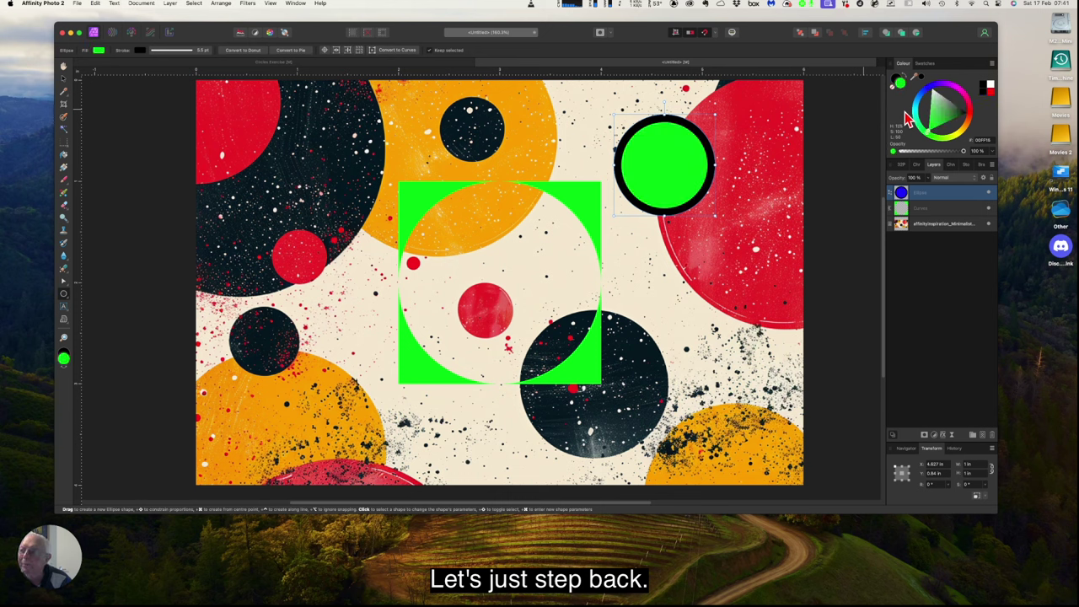
{"action": "left_click", "coordinate": [897, 81]}
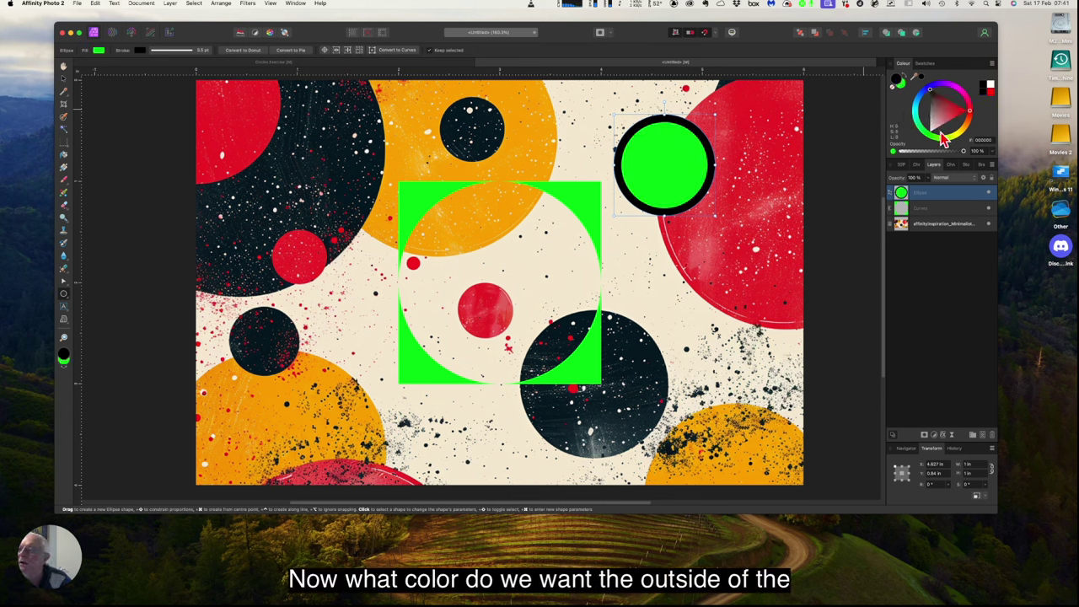
{"action": "left_click", "coordinate": [956, 137]}
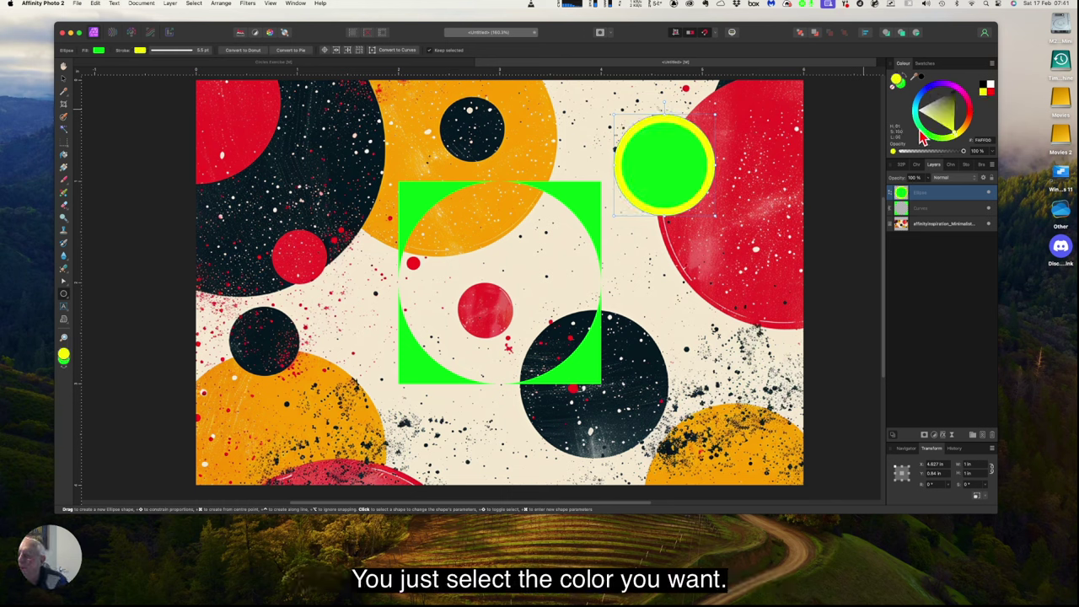
{"action": "left_click", "coordinate": [919, 118]}
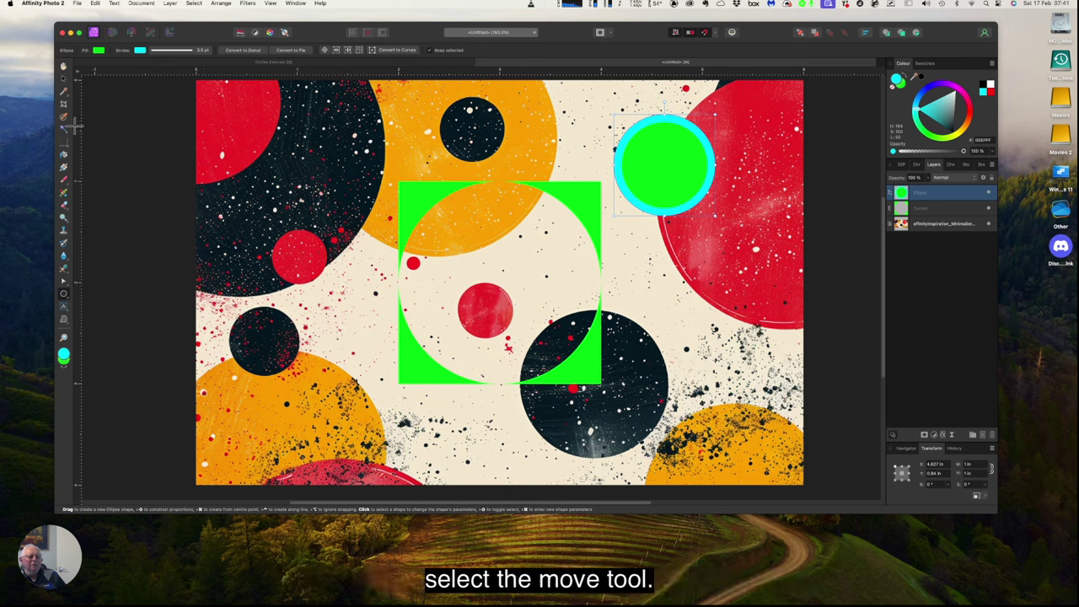
- Drag the cyan-ringed circle into the green square so it sits over the red dot
{"action": "left_click", "coordinate": [63, 80]}
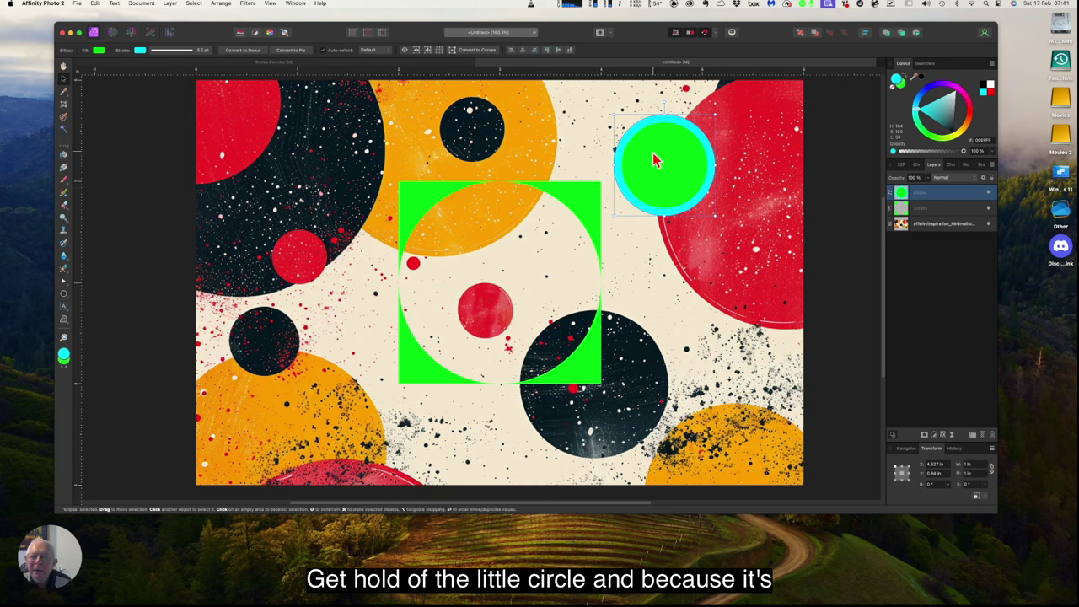
{"action": "left_click_drag", "start_coordinate": [649, 163], "coordinate": [488, 272]}
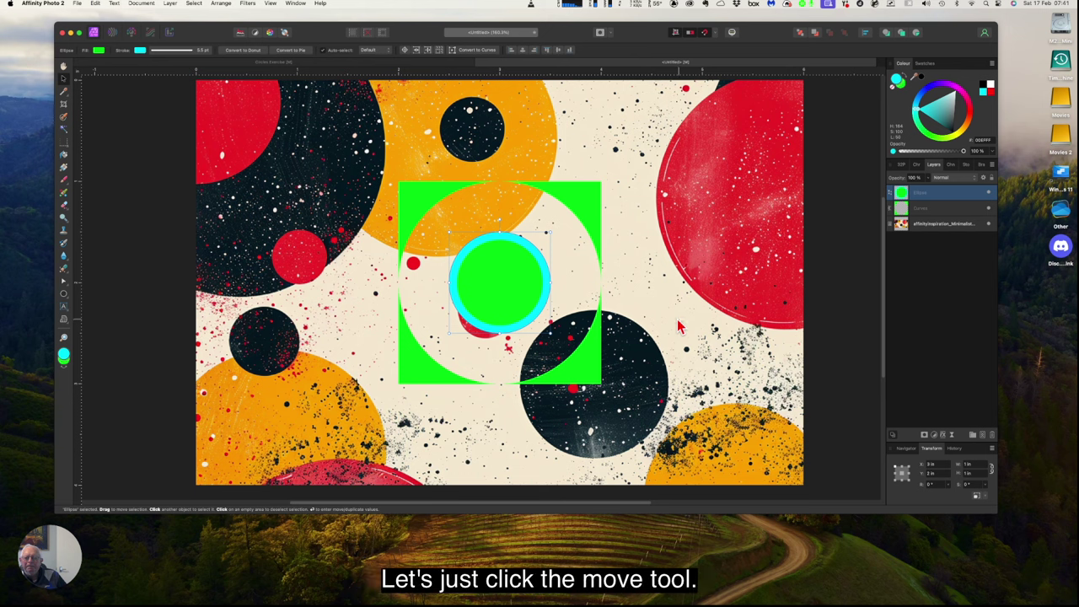
{"action": "left_click", "coordinate": [65, 68]}
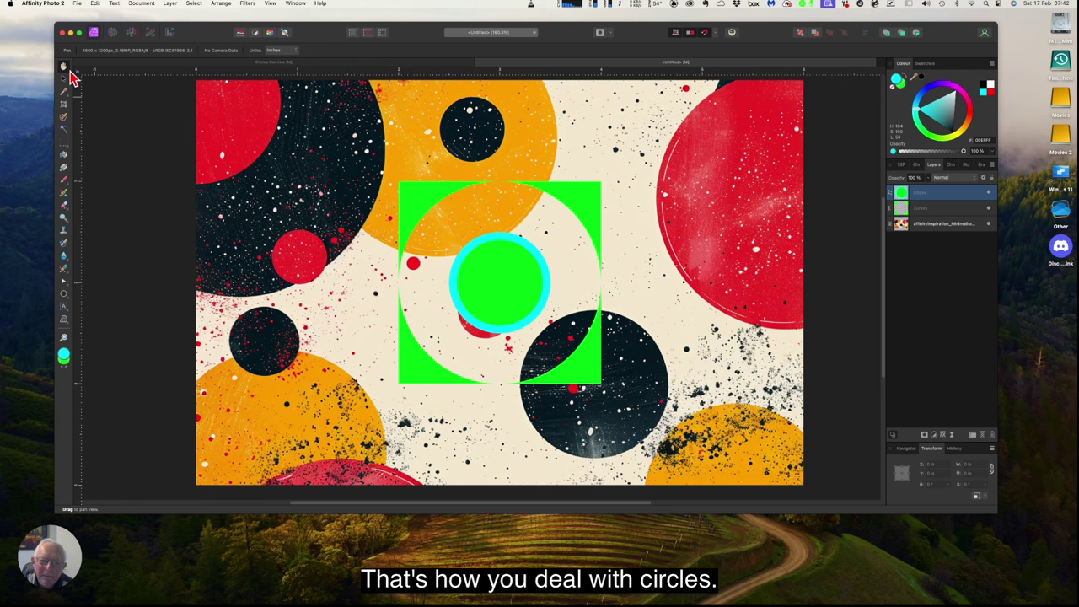
{"action": "left_click", "coordinate": [64, 295]}
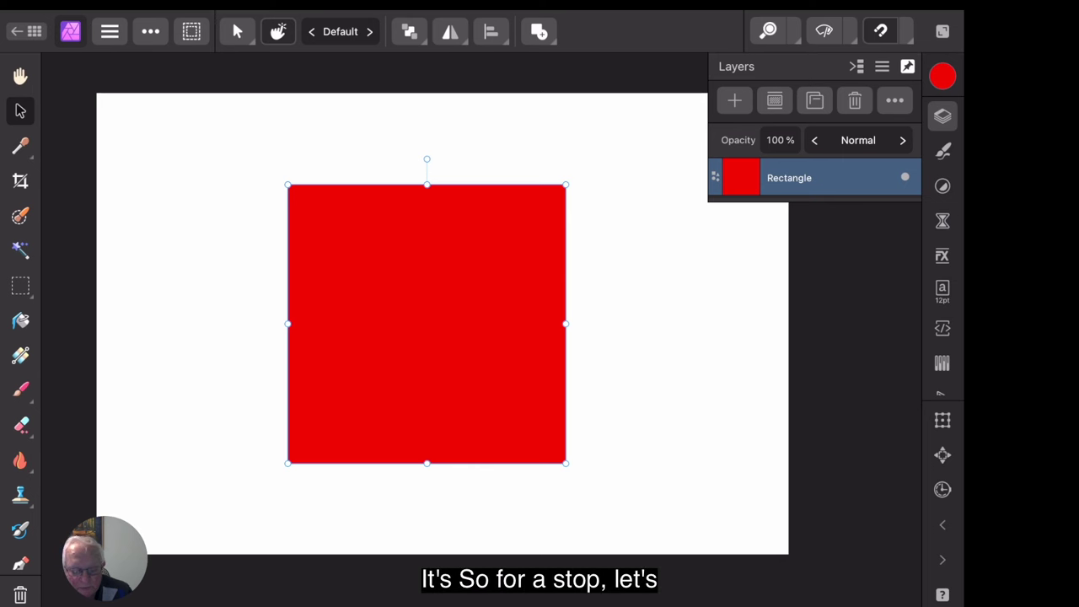
- On iPad, draw a black-outlined red Ellipse covering the red square
{"action": "scroll", "coordinate": [24, 445], "scroll_direction": "down", "scroll_amount": 2}
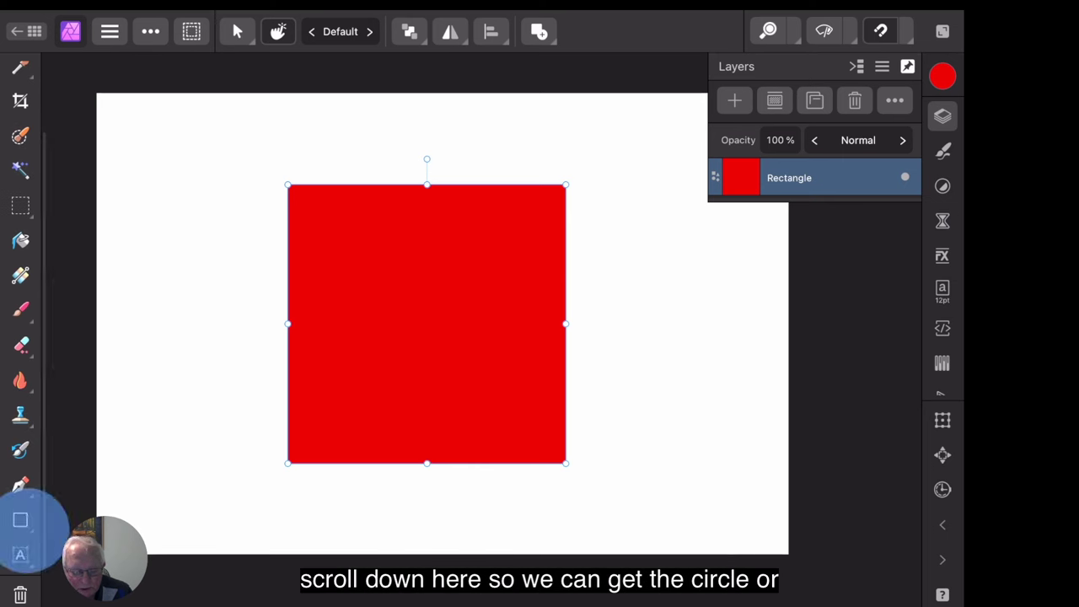
{"action": "left_click", "coordinate": [20, 520]}
{"action": "left_click", "coordinate": [20, 520]}
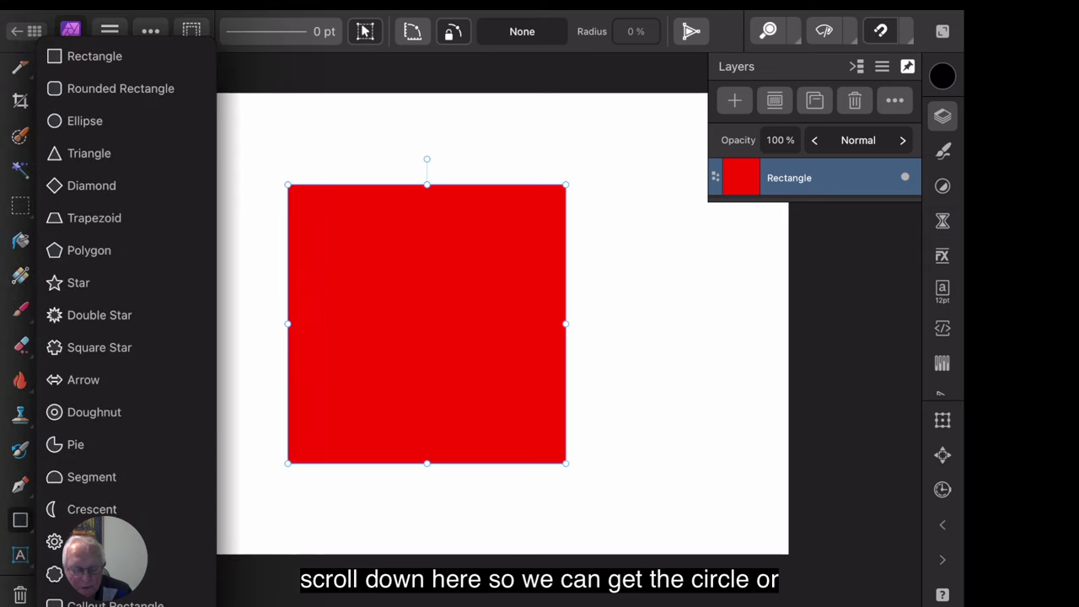
{"action": "left_click", "coordinate": [84, 121]}
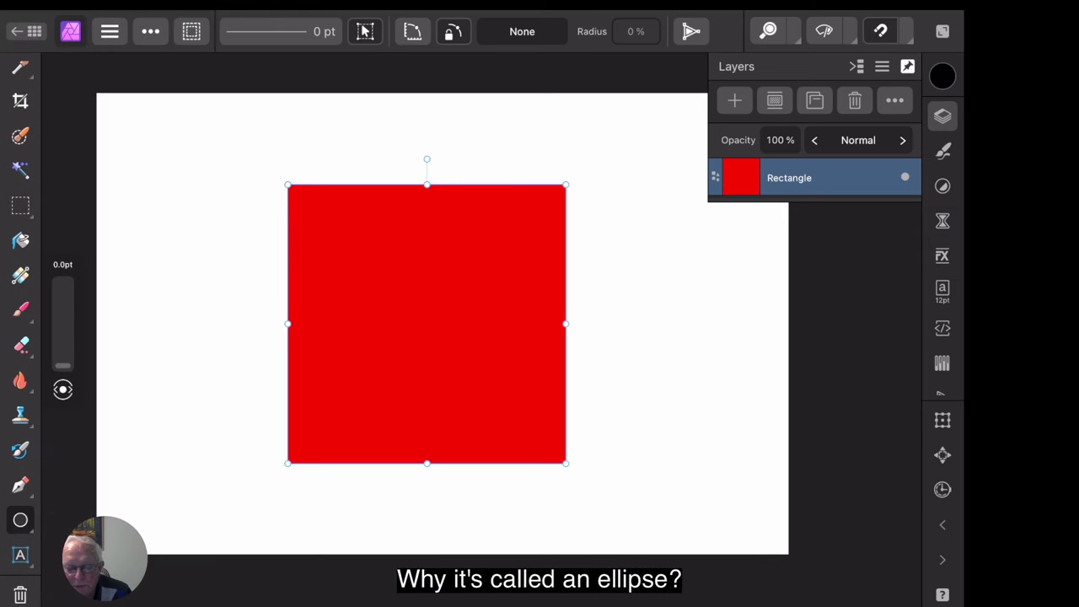
{"action": "left_click_drag", "start_coordinate": [263, 176], "coordinate": [562, 467]}
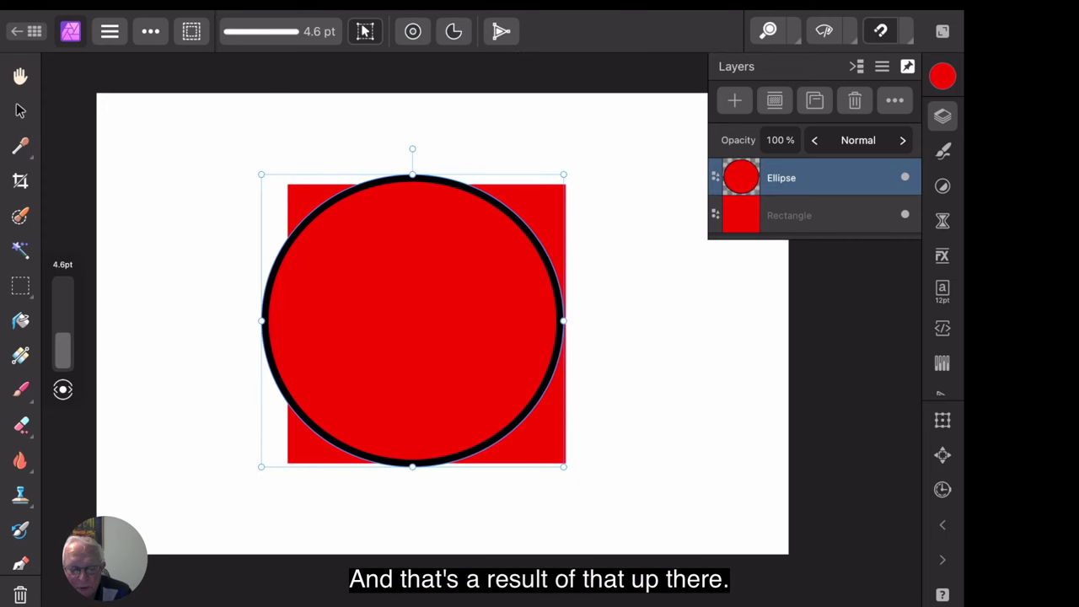
- Set the red circle's black stroke width to exactly 3 pt
{"action": "left_click", "coordinate": [262, 31]}
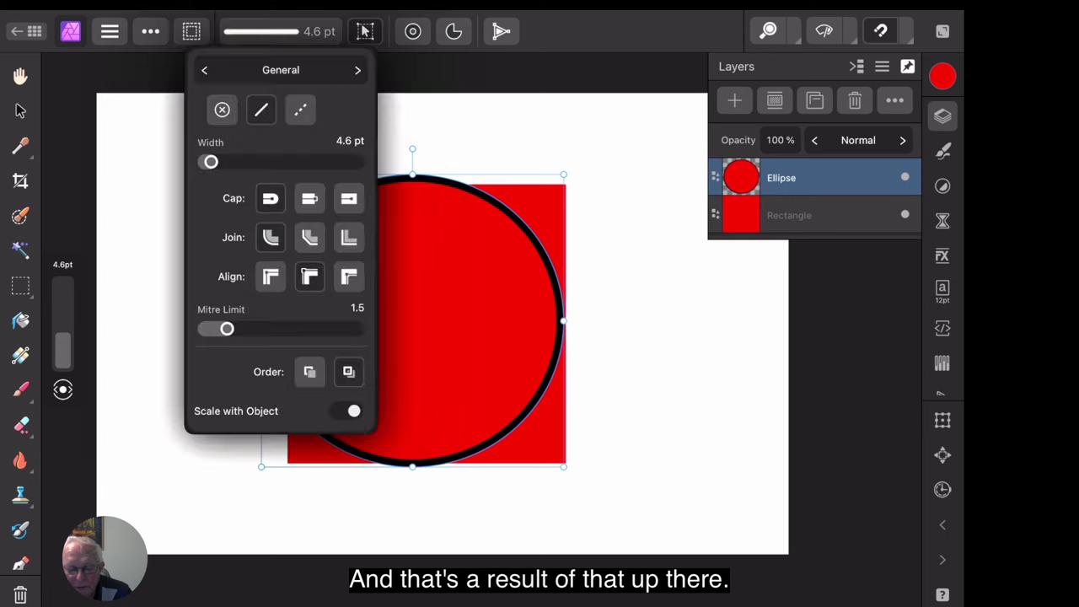
{"action": "mouse_move", "coordinate": [210, 162]}
{"action": "left_mouse_down"}
{"action": "mouse_move", "coordinate": [353, 162]}
{"action": "mouse_move", "coordinate": [339, 145]}
{"action": "left_mouse_up"}
{"action": "left_click", "coordinate": [350, 140]}
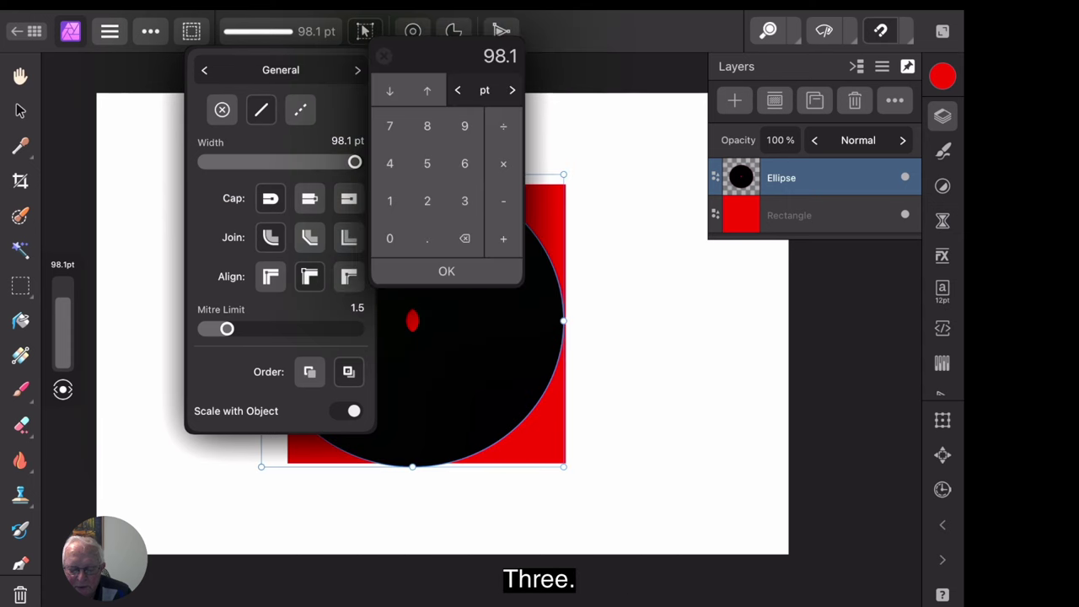
{"action": "left_click", "coordinate": [464, 201]}
{"action": "left_click", "coordinate": [446, 271]}
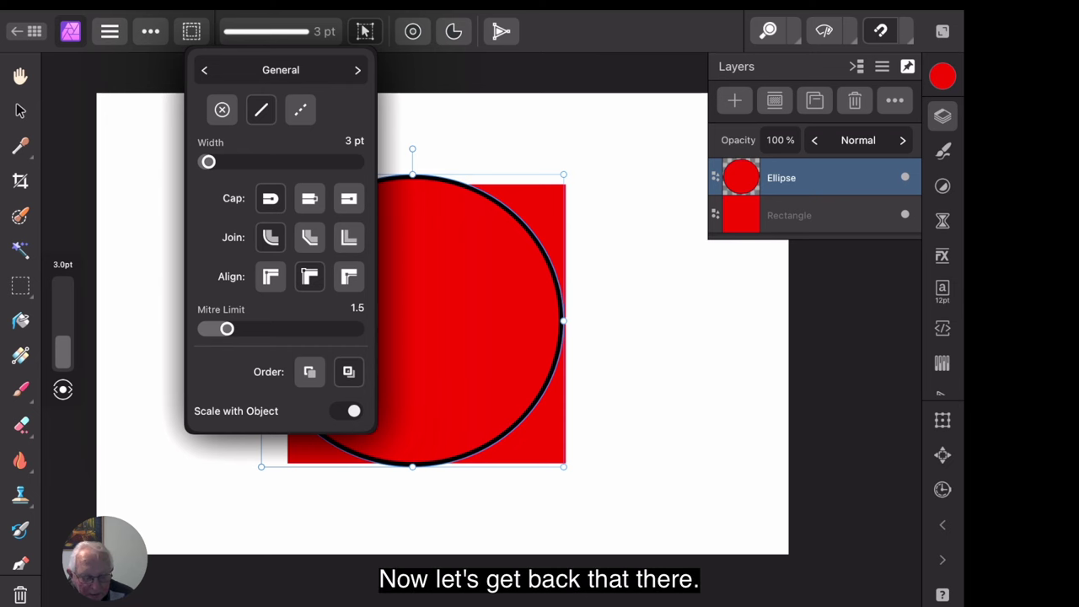
- Select the circle with the Move tool and shrink it to fit inside the square
{"action": "key", "text": "v"}
{"action": "key", "text": "ctrl+d"}
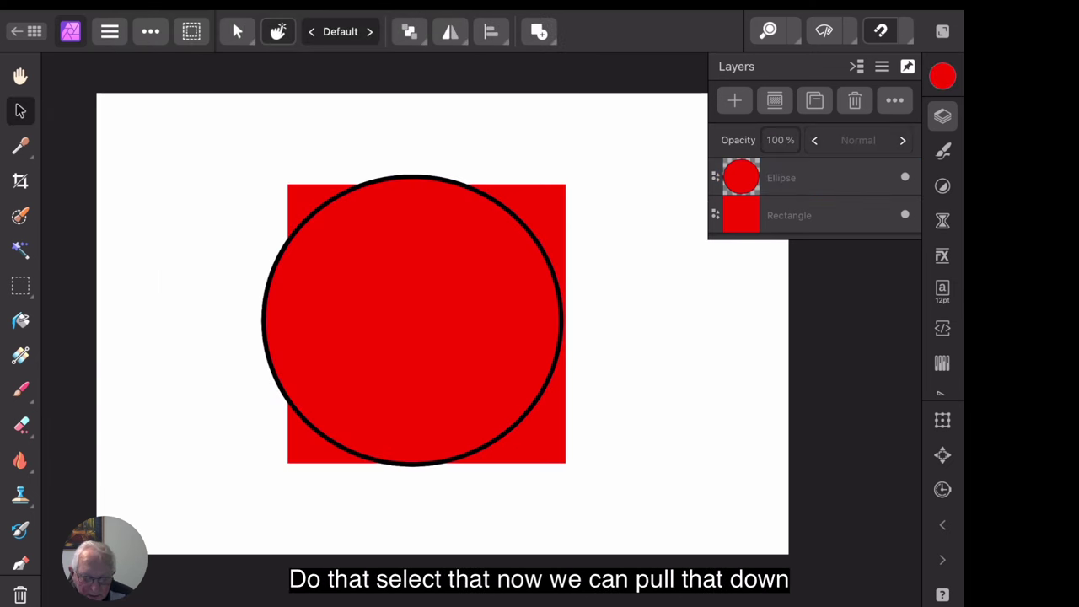
{"action": "left_click", "coordinate": [413, 320]}
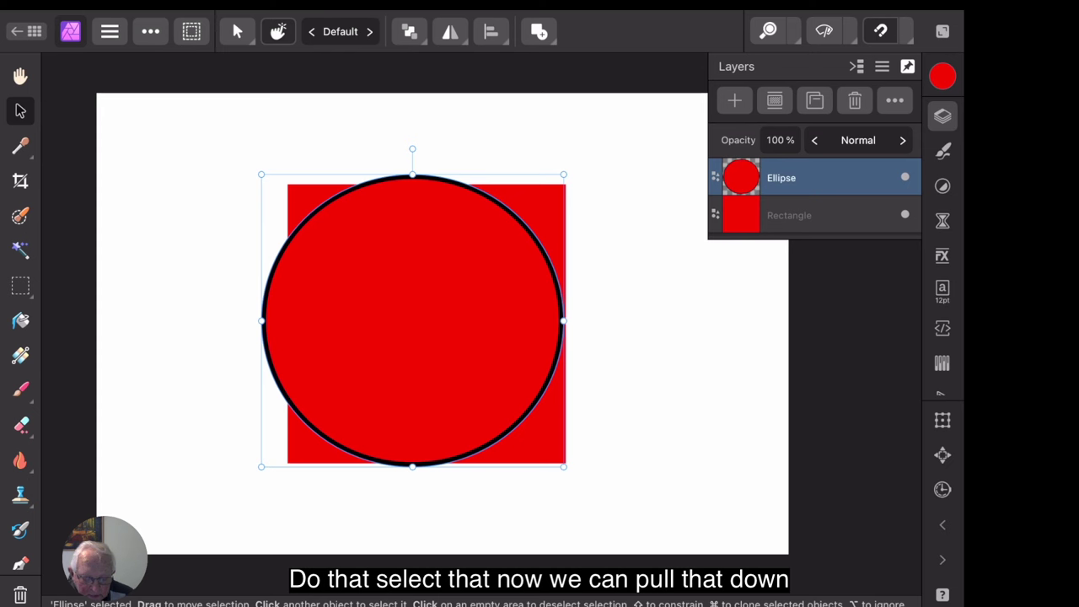
{"action": "left_click_drag", "start_coordinate": [261, 174], "coordinate": [288, 184]}
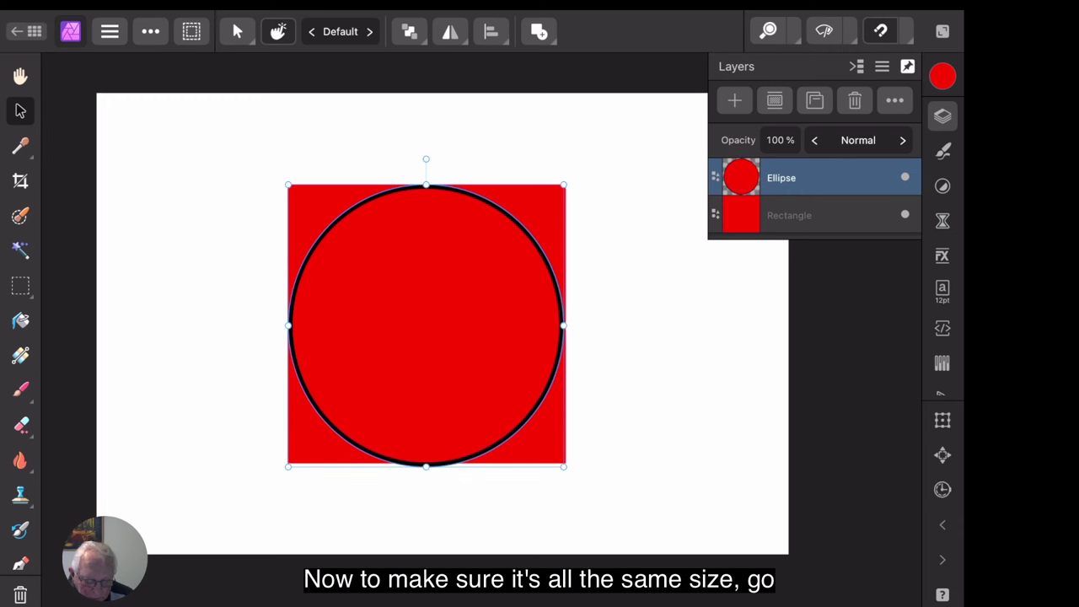
{"action": "left_click_drag", "start_coordinate": [427, 468], "coordinate": [427, 462]}
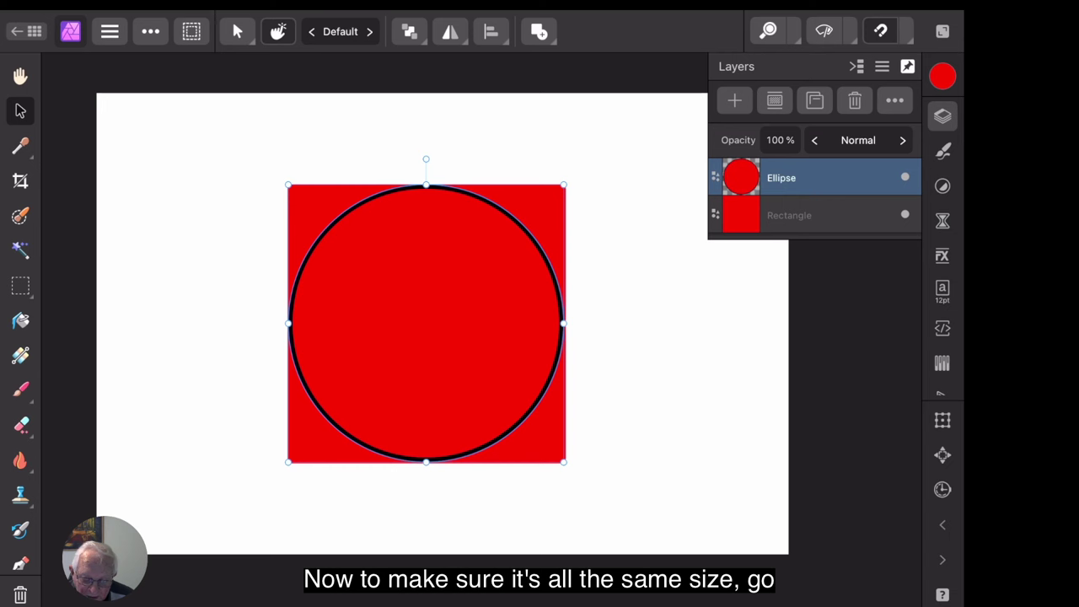
- Set the circle's width and height to exactly 2 in each in the Transform panel
{"action": "left_click", "coordinate": [943, 420]}
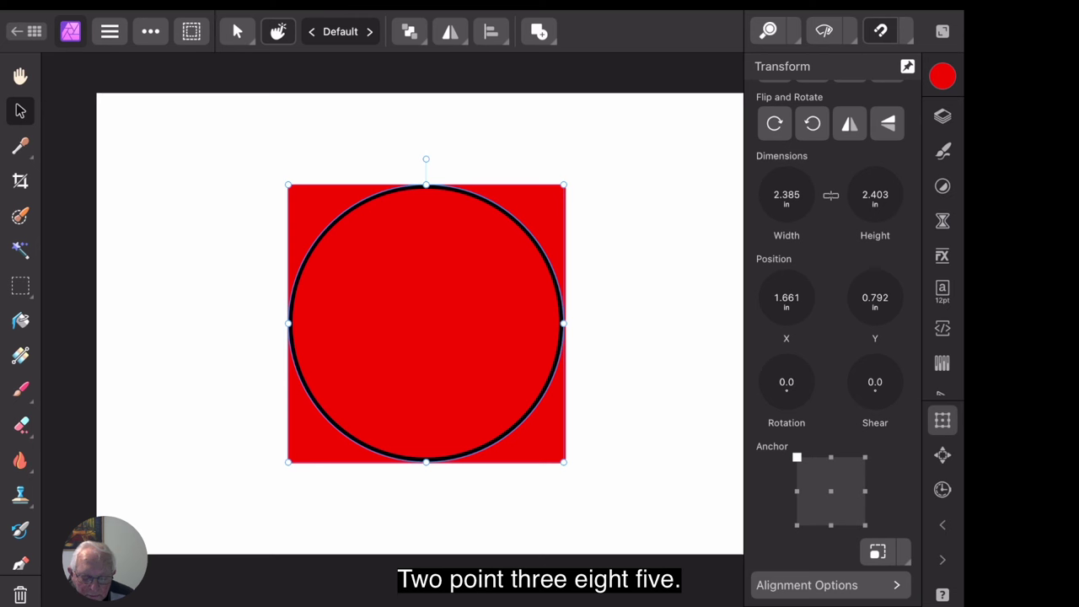
{"action": "left_click", "coordinate": [787, 194]}
{"action": "type", "text": "2"}
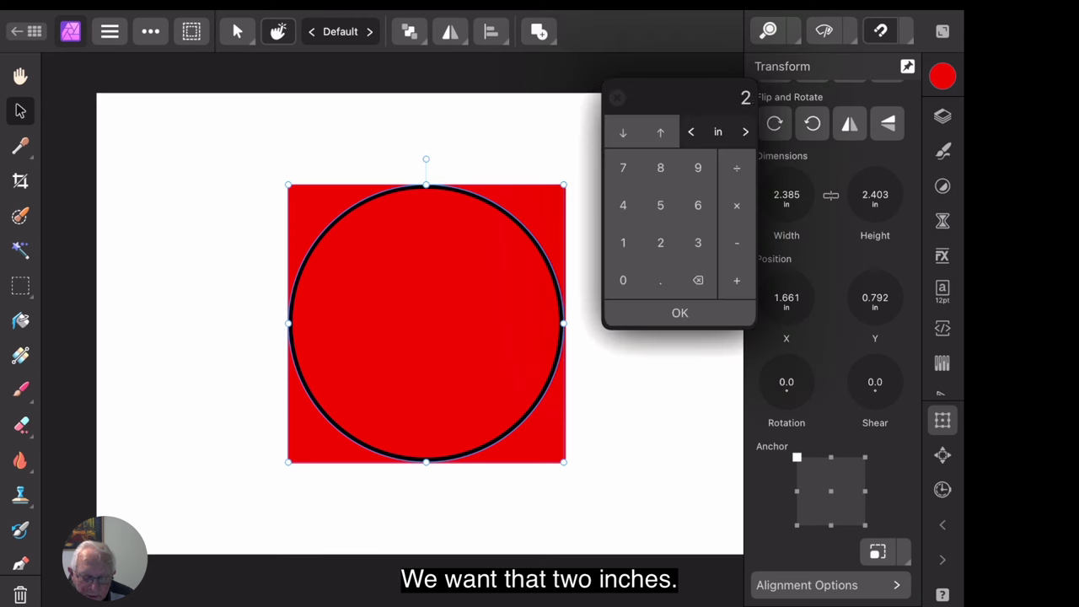
{"action": "key", "text": "Return"}
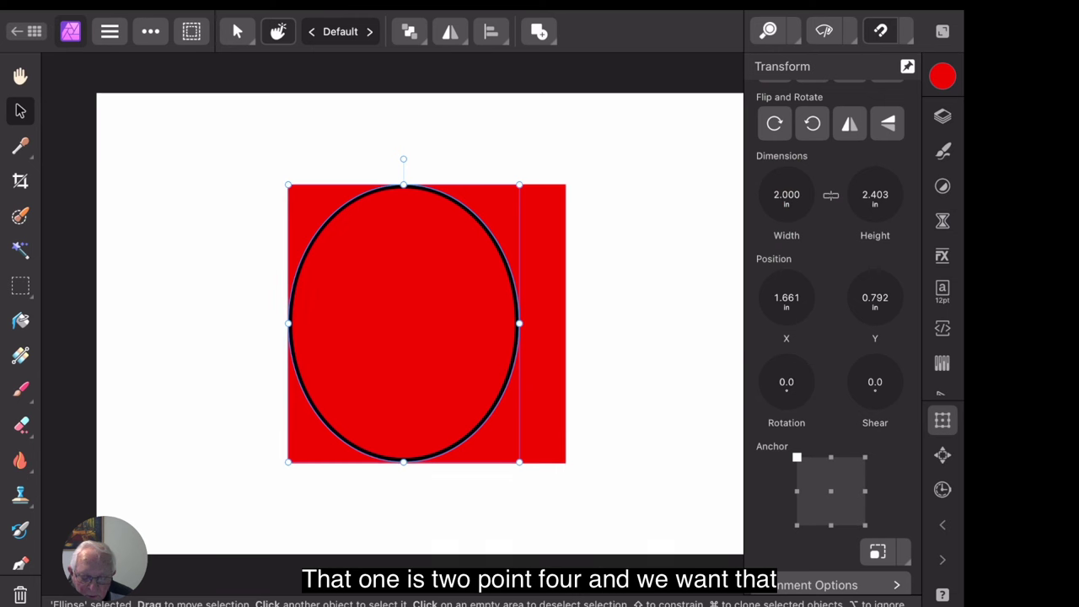
{"action": "left_click", "coordinate": [875, 195]}
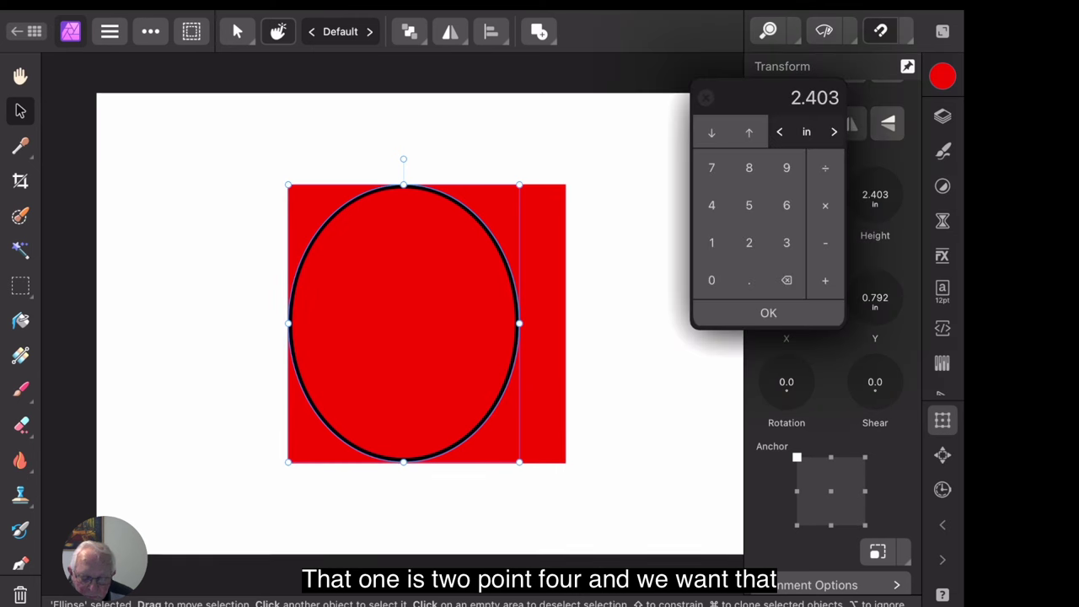
{"action": "type", "text": "2"}
{"action": "key", "text": "Return"}
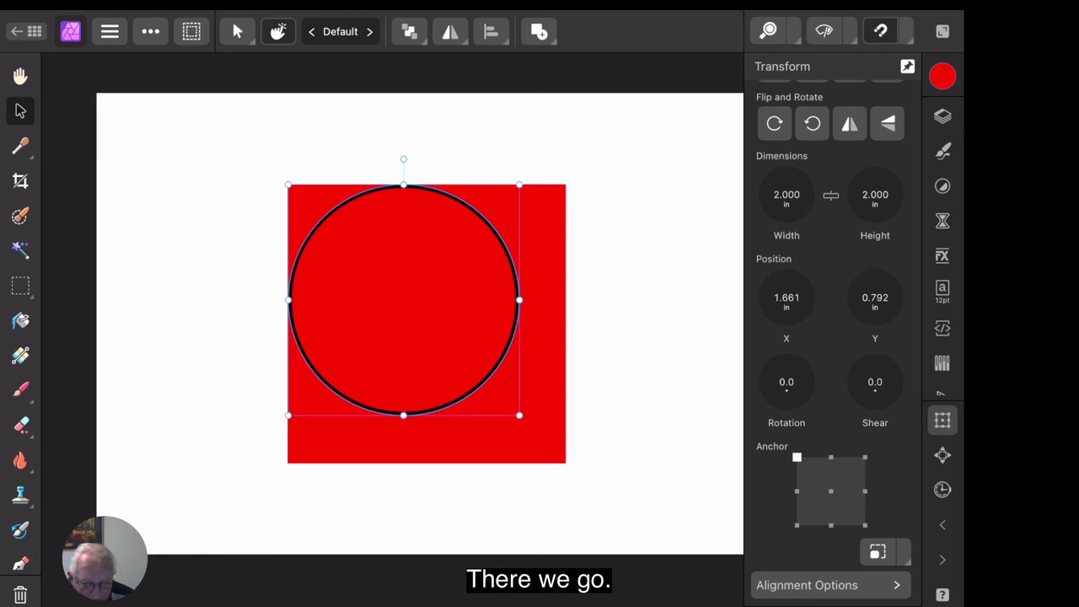
- Move the circle down and shift the red square so the circle sits centred in it
{"action": "left_click_drag", "start_coordinate": [418, 277], "coordinate": [451, 300]}
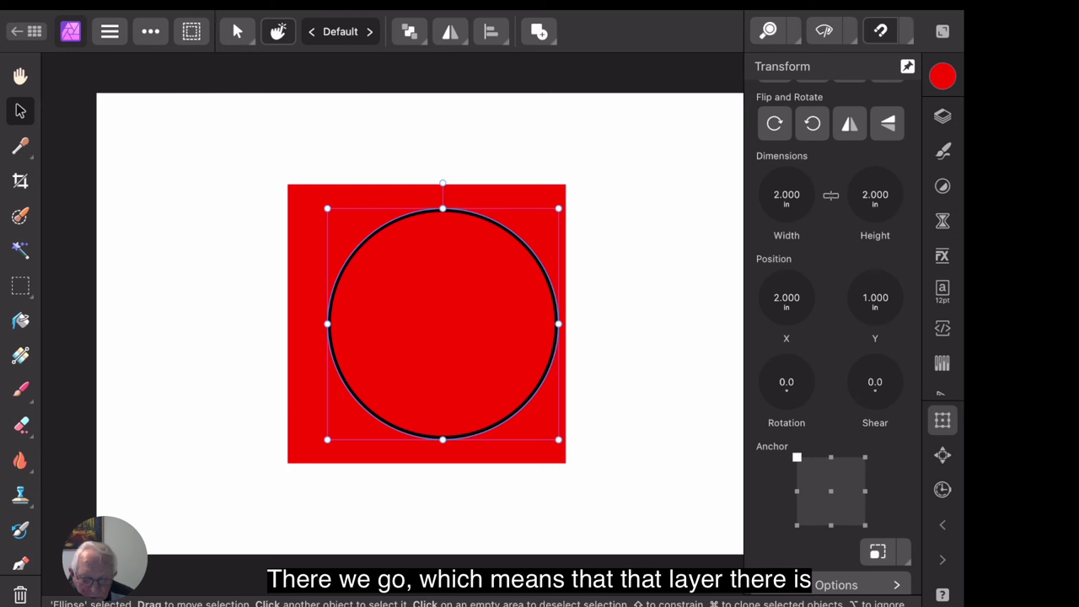
{"action": "left_click", "coordinate": [942, 116]}
{"action": "left_click", "coordinate": [789, 215]}
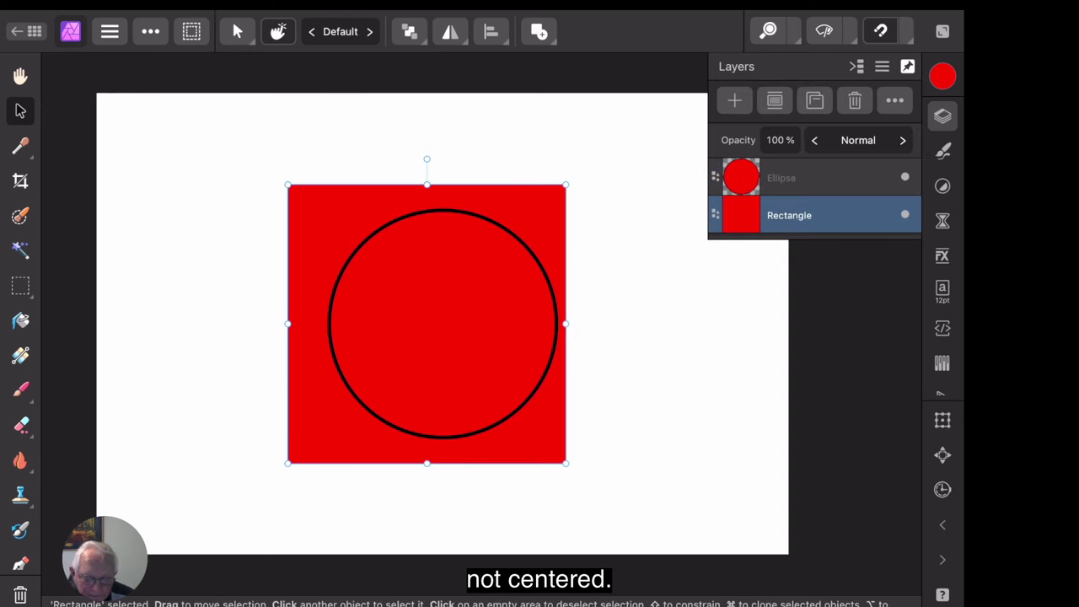
{"action": "left_click_drag", "start_coordinate": [314, 205], "coordinate": [330, 205]}
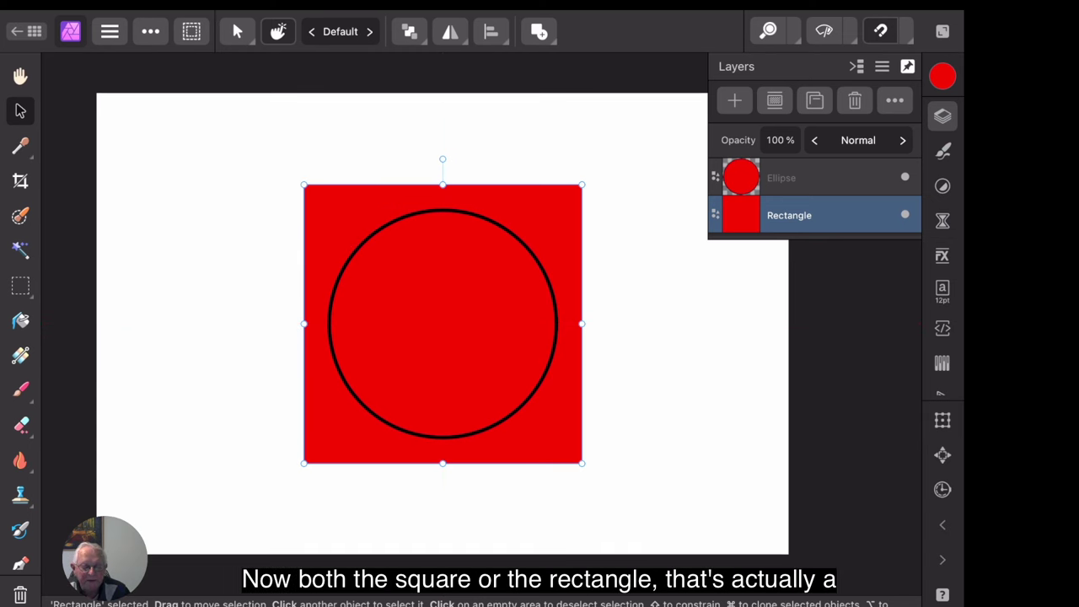
- Confirm the Ellipse is 2 × 2 in, lock its proportions, and return to the Layers list
{"action": "left_click", "coordinate": [789, 177]}
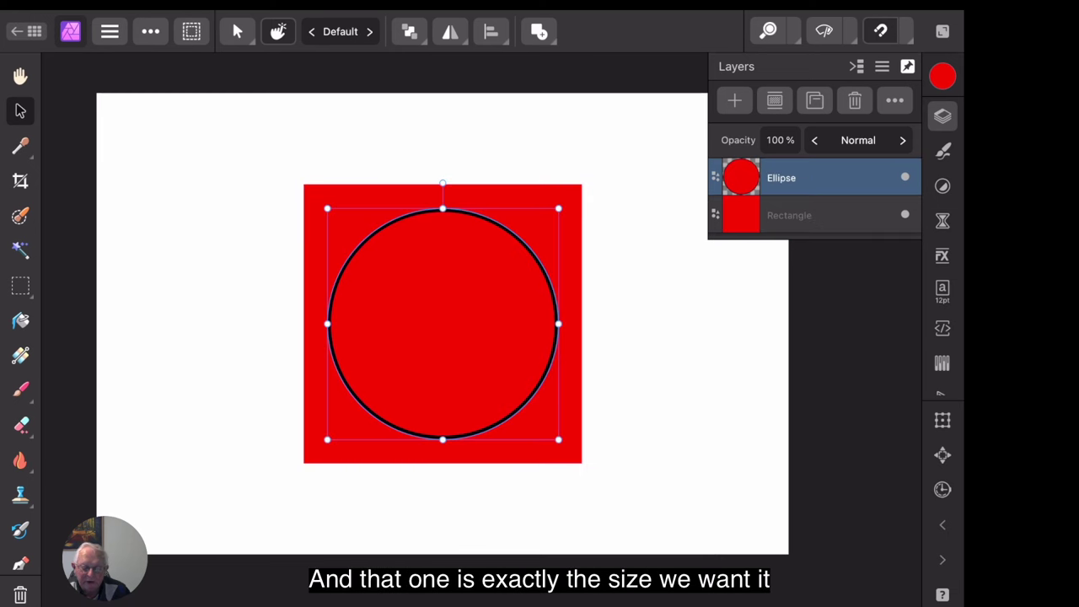
{"action": "left_click", "coordinate": [942, 420]}
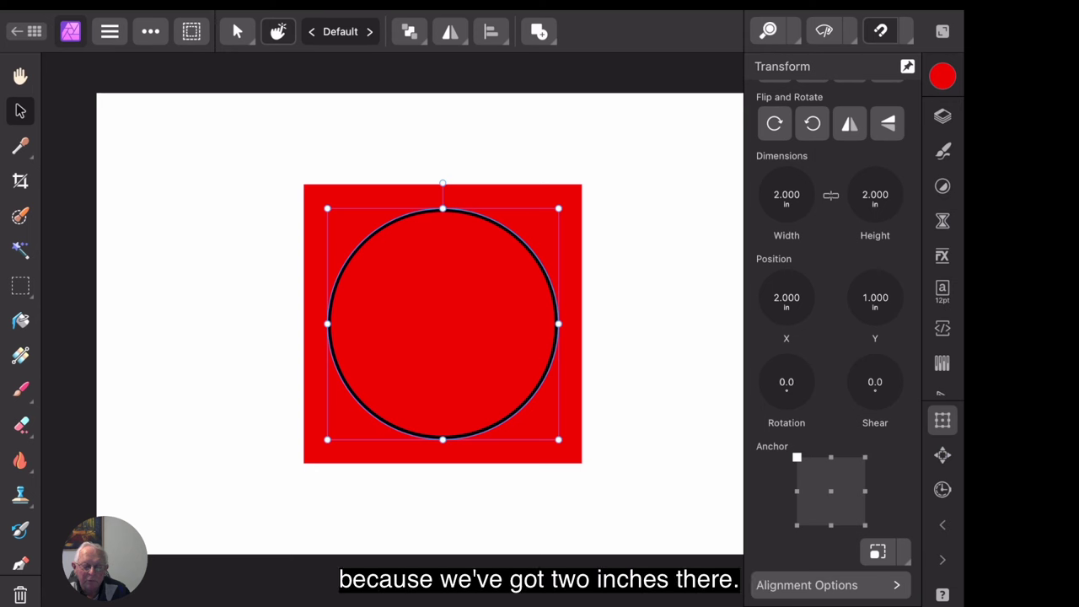
{"action": "left_click", "coordinate": [787, 194]}
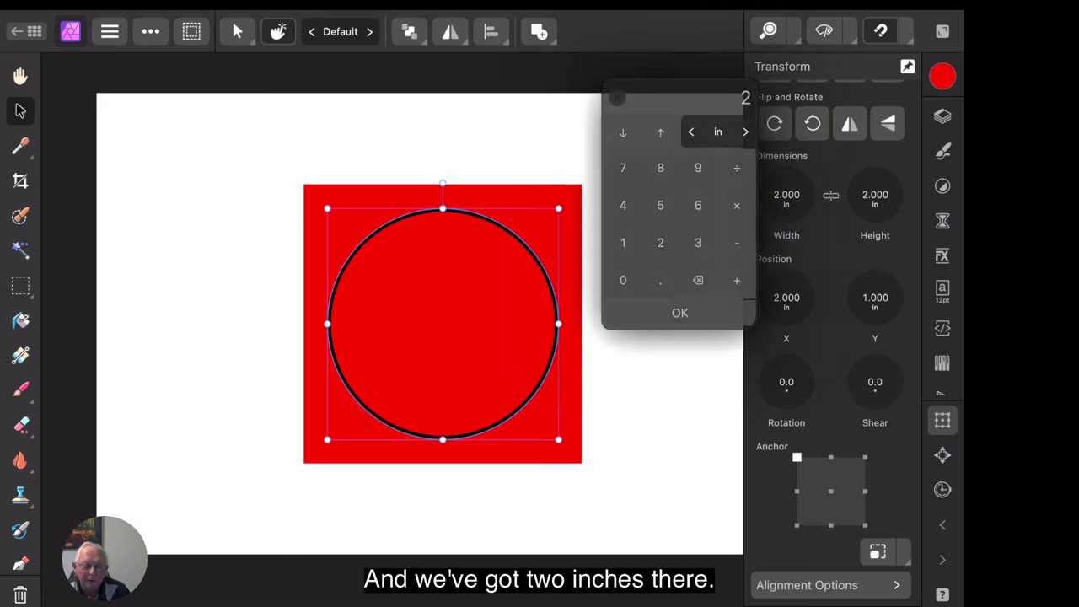
{"action": "left_click", "coordinate": [875, 194]}
{"action": "left_click", "coordinate": [766, 311]}
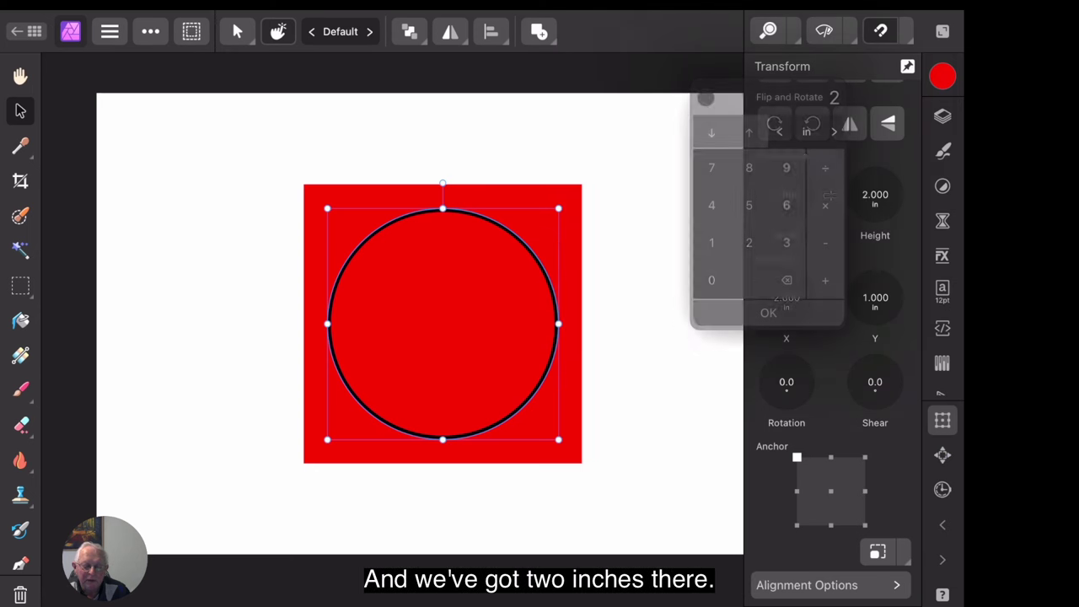
{"action": "left_click", "coordinate": [831, 195]}
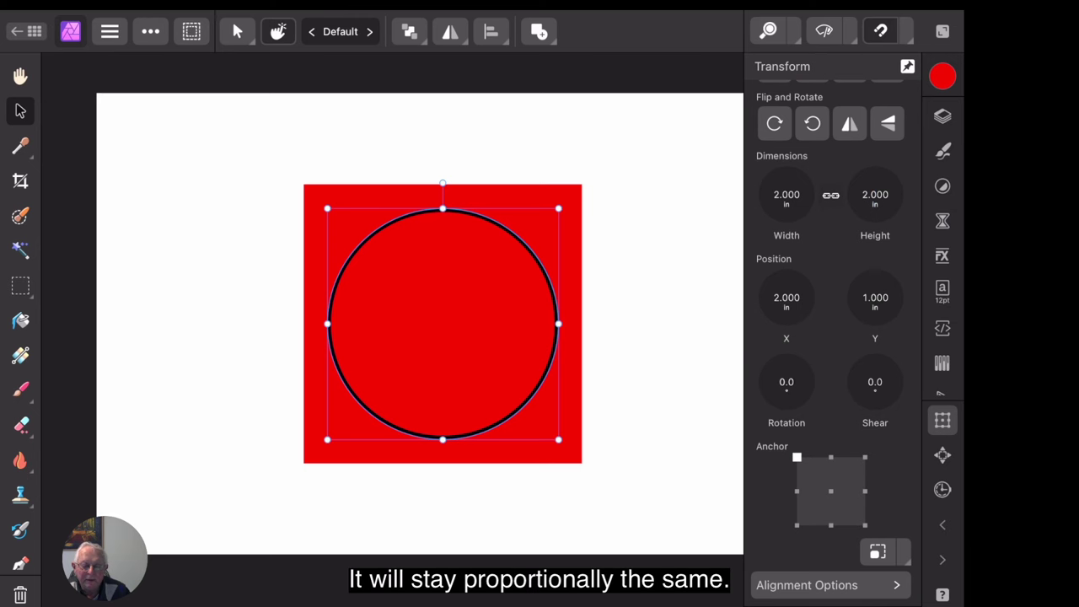
{"action": "left_click", "coordinate": [942, 116]}
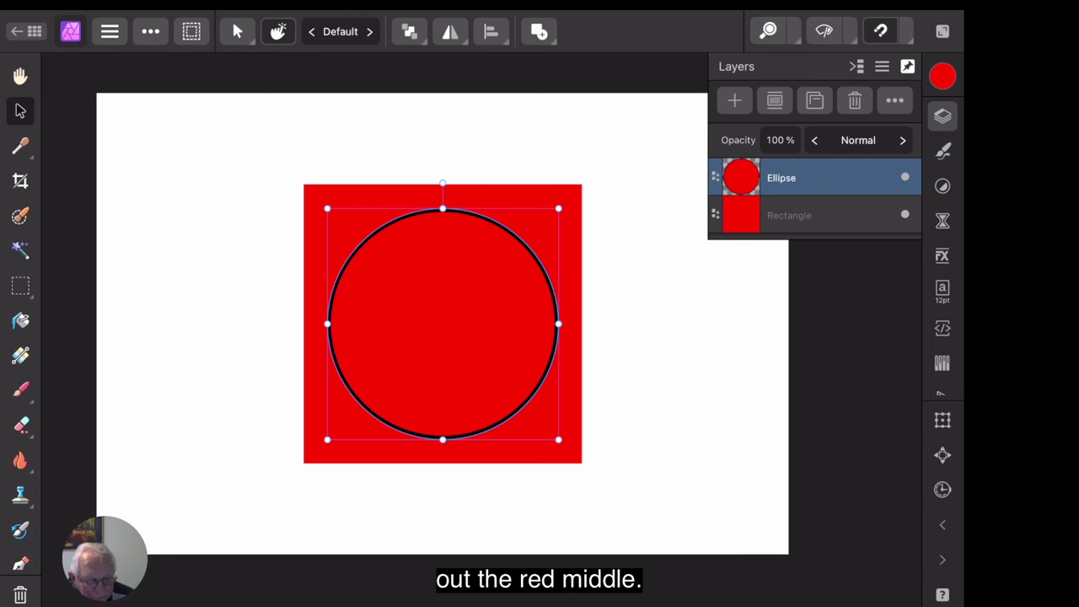
- Switch to the Move tool and preview the Geometry combine options
{"action": "key", "text": "h"}
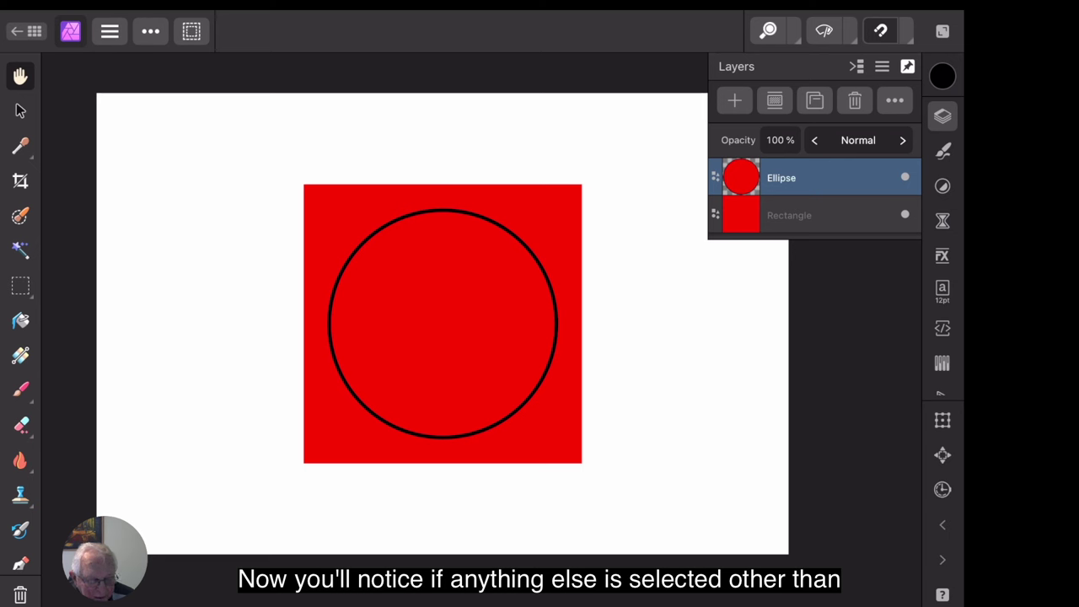
{"action": "left_click", "coordinate": [20, 110]}
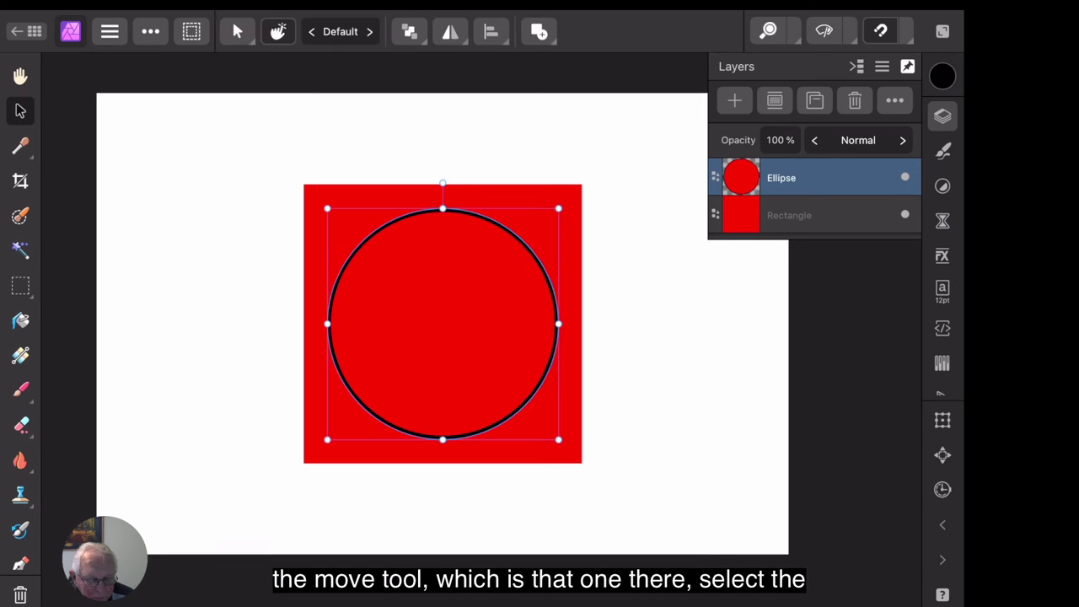
{"action": "left_click", "coordinate": [20, 109]}
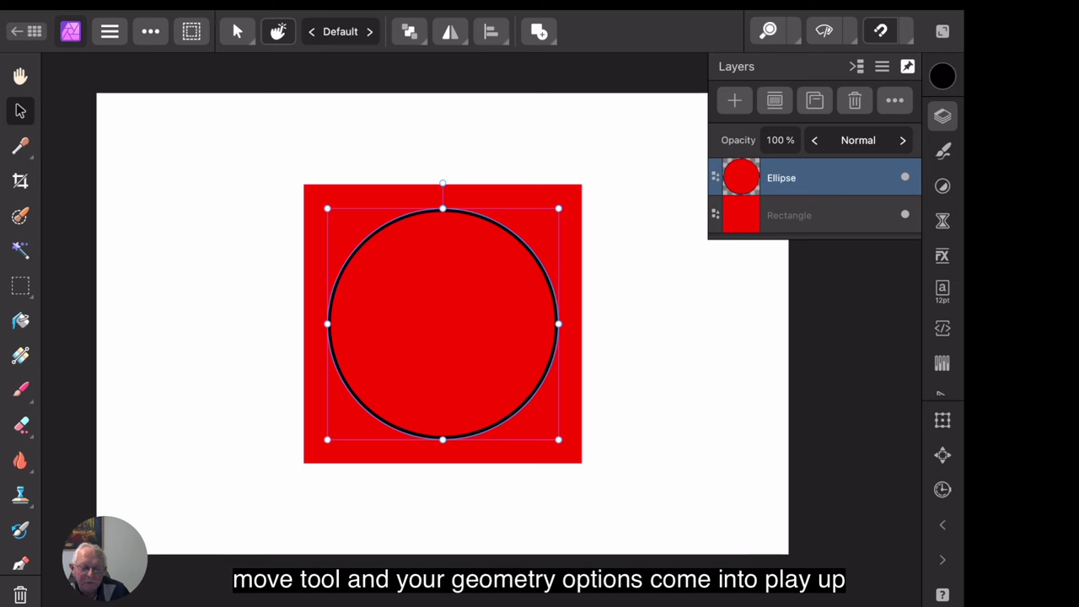
{"action": "left_click", "coordinate": [544, 34]}
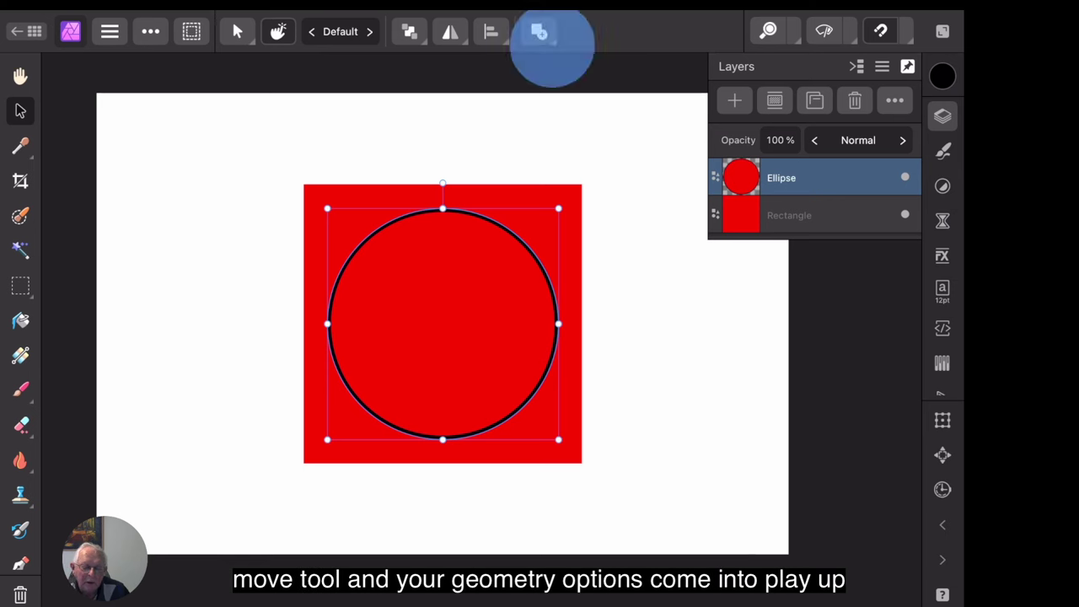
{"action": "left_click", "coordinate": [540, 32]}
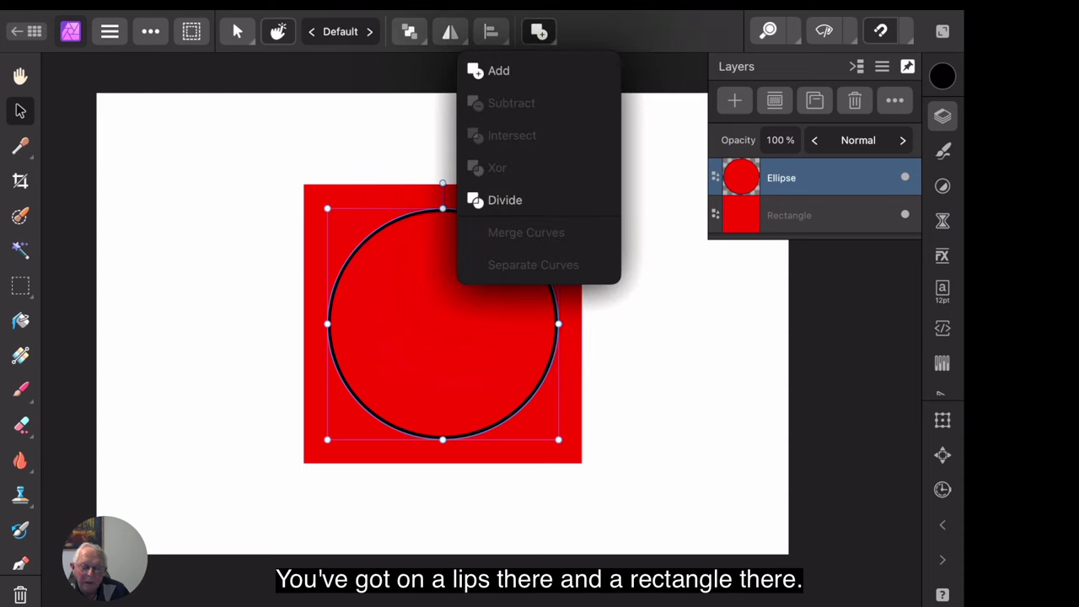
{"action": "left_click", "coordinate": [819, 174]}
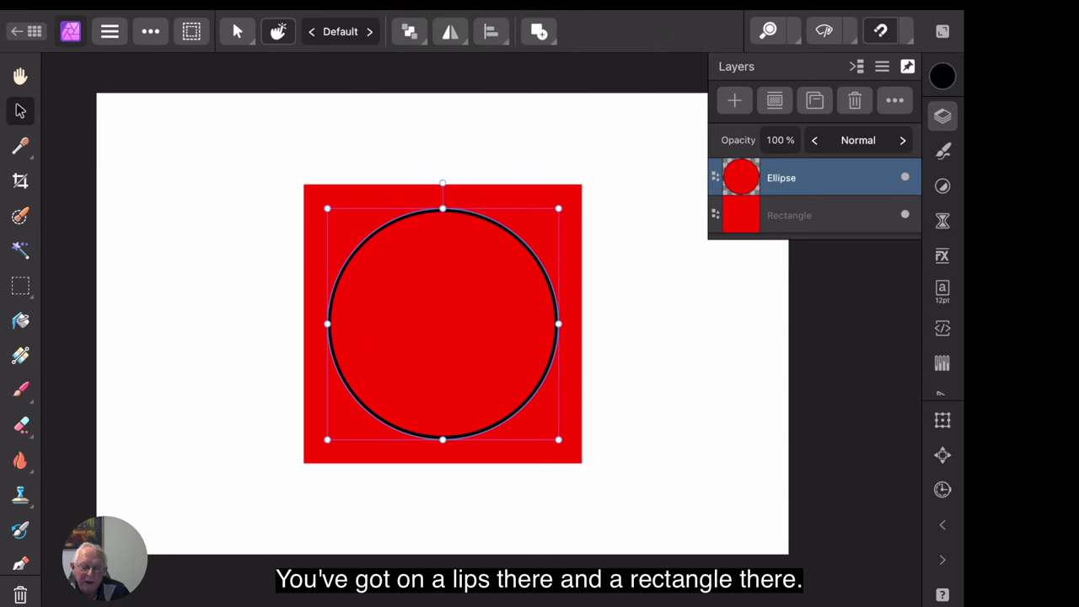
- Select both Ellipse and Rectangle layers and Subtract the circle from the square
{"action": "left_click", "coordinate": [819, 215]}
{"action": "left_click", "coordinate": [819, 177]}
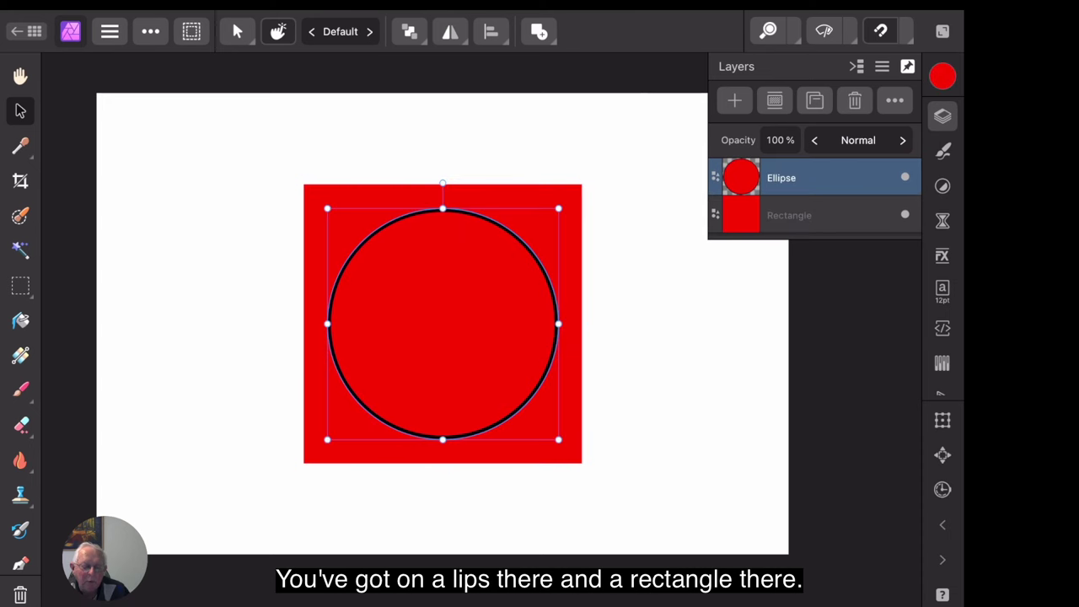
{"action": "left_click", "coordinate": [819, 215]}
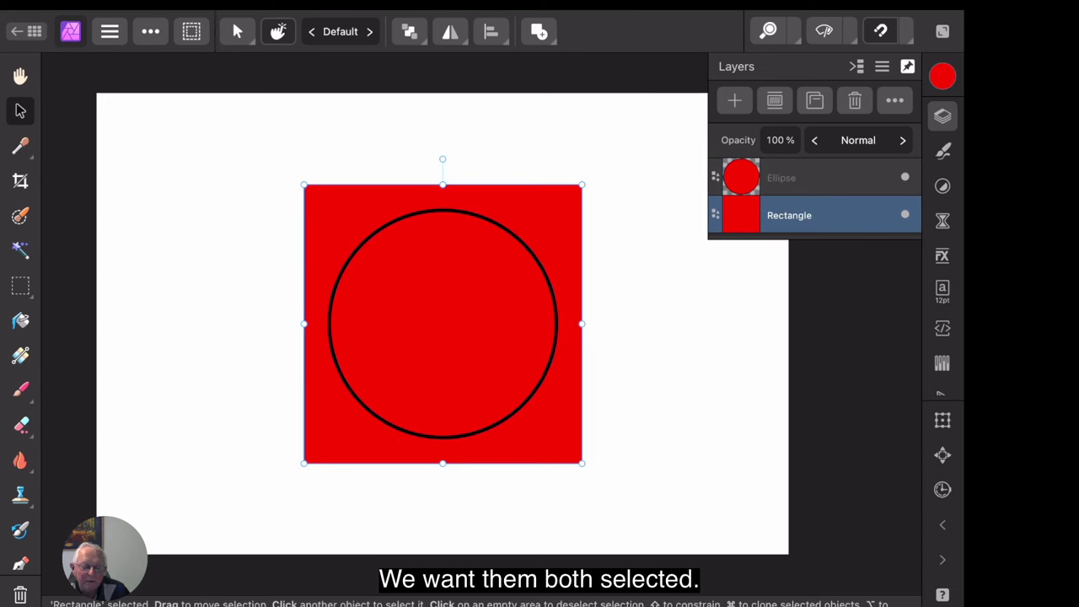
{"action": "left_click", "coordinate": [818, 177]}
{"action": "right_click", "coordinate": [795, 211]}
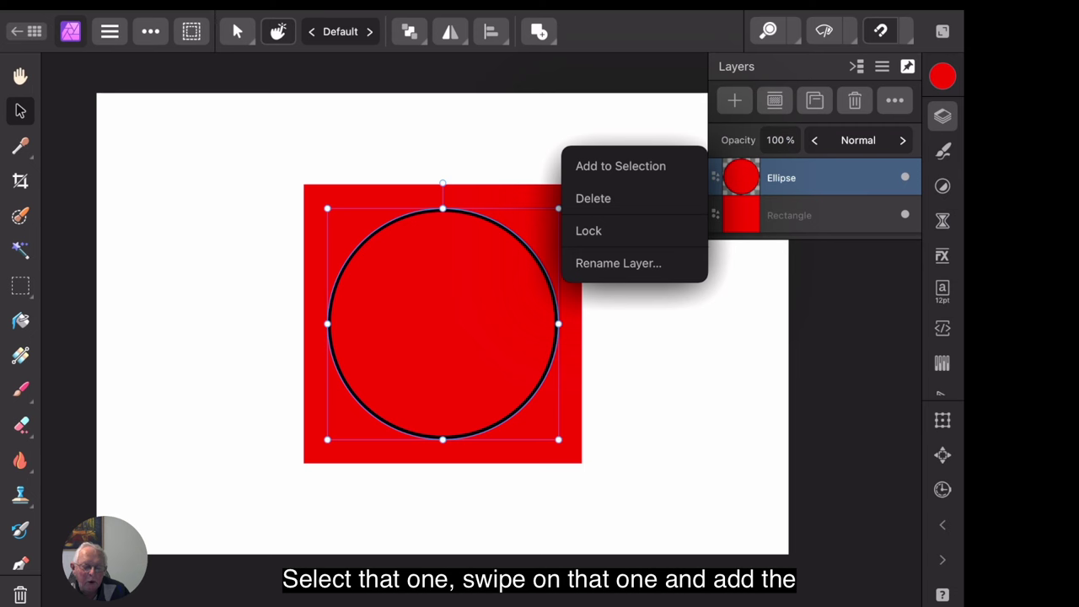
{"action": "left_click", "coordinate": [620, 166]}
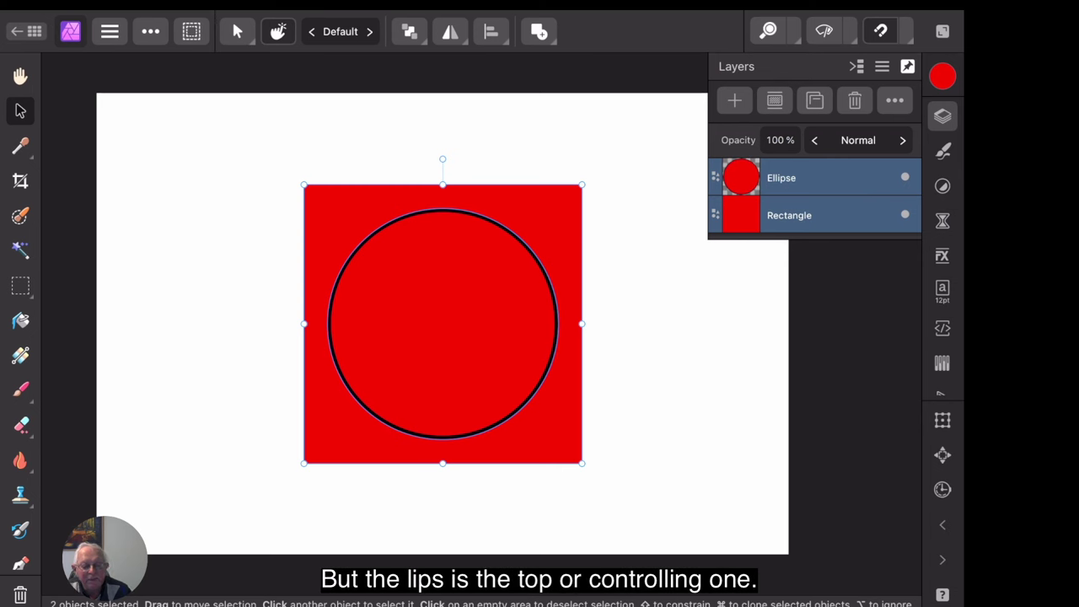
{"action": "left_click", "coordinate": [538, 31]}
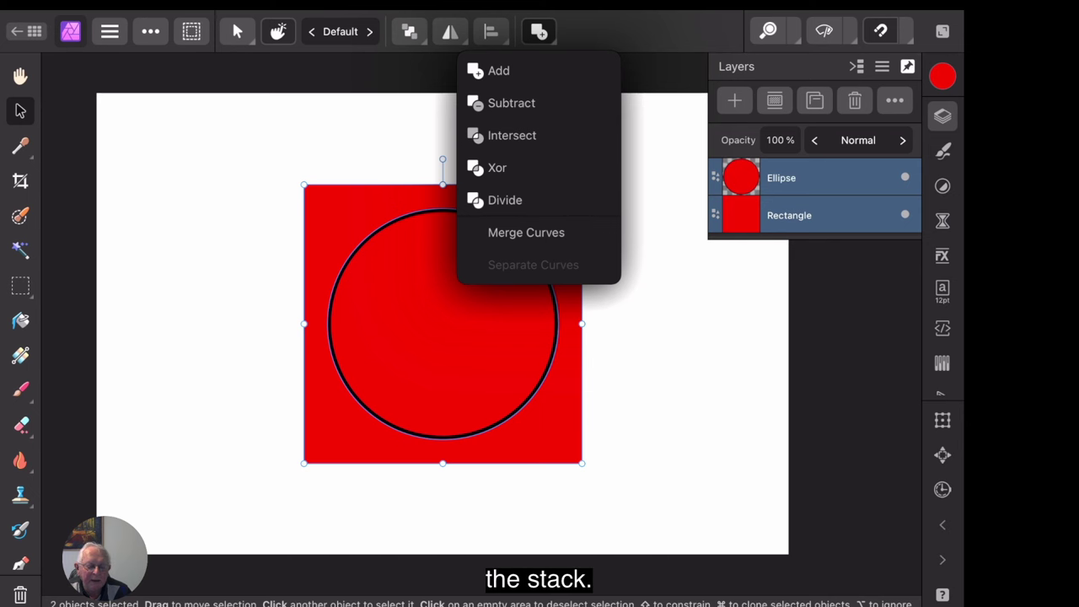
{"action": "left_click", "coordinate": [511, 103]}
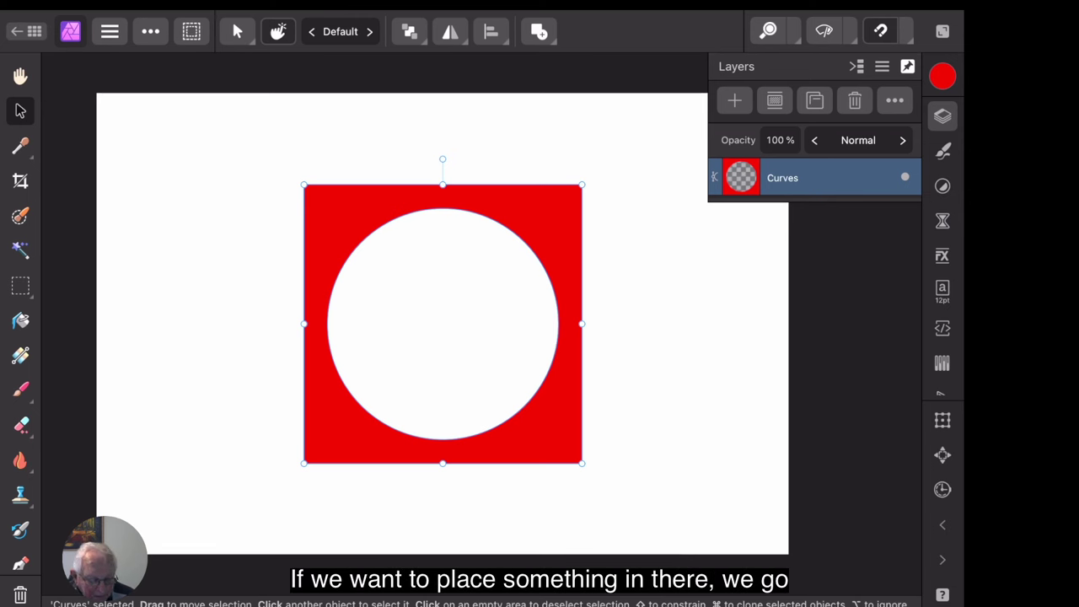
- Place the colourful bubbles image from the Photos library into the document
{"action": "left_click", "coordinate": [110, 31]}
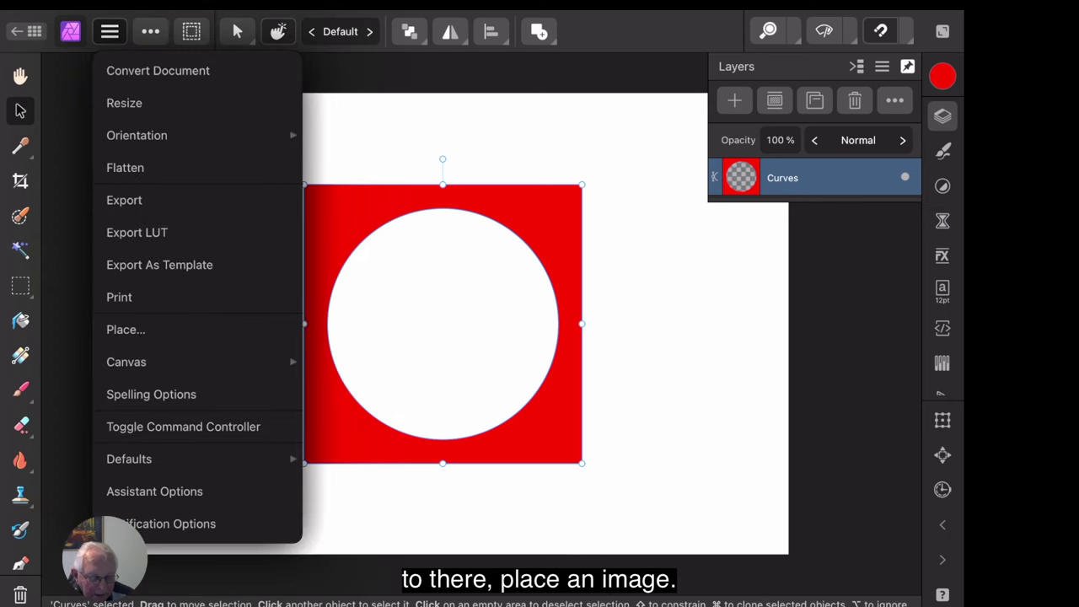
{"action": "left_click", "coordinate": [126, 330]}
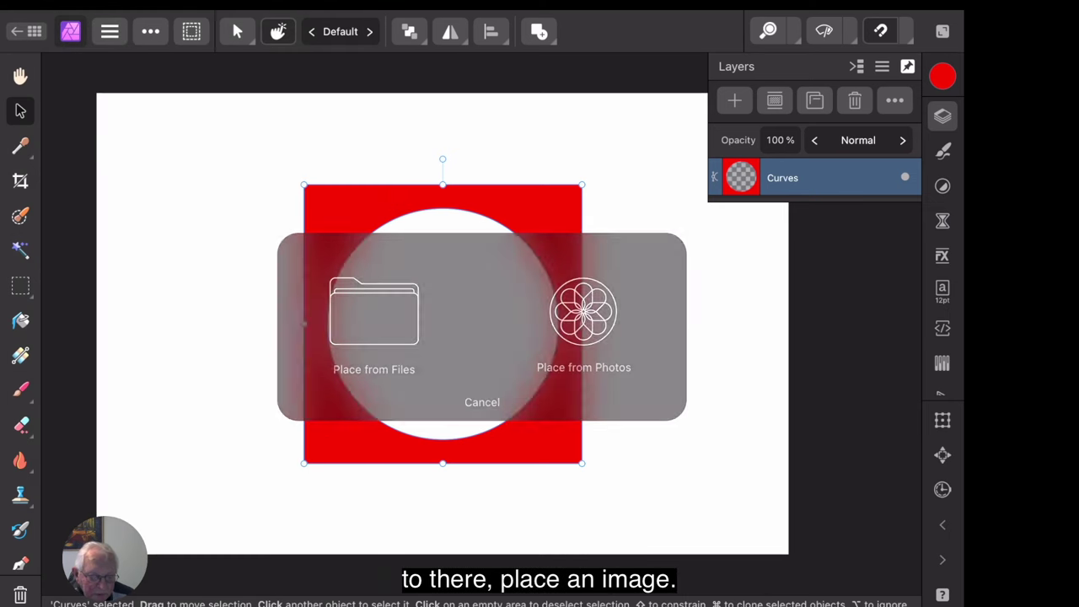
{"action": "left_click", "coordinate": [481, 400]}
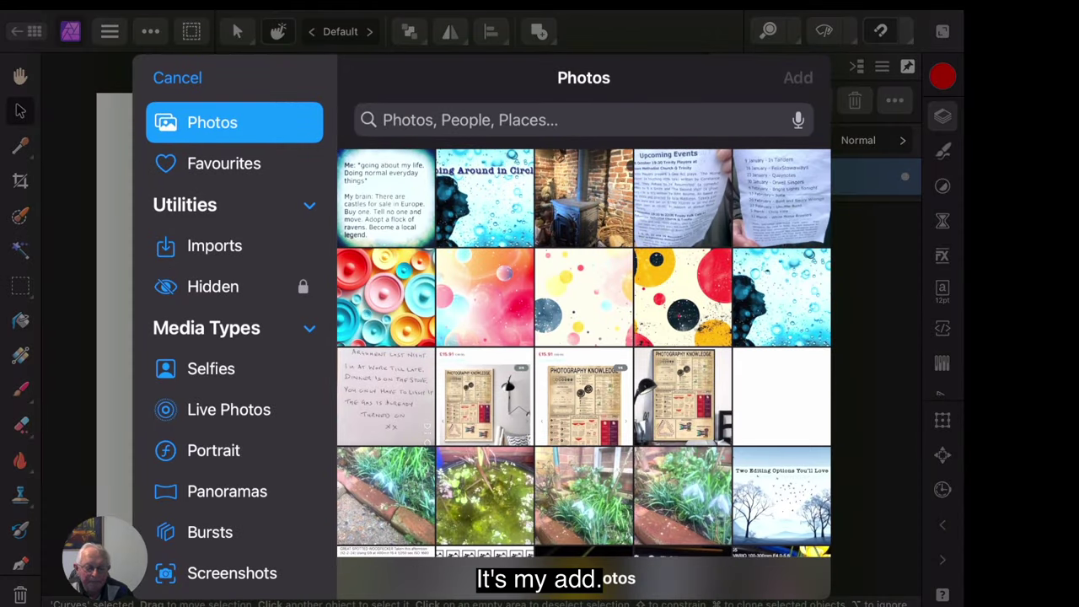
{"action": "left_click", "coordinate": [485, 297]}
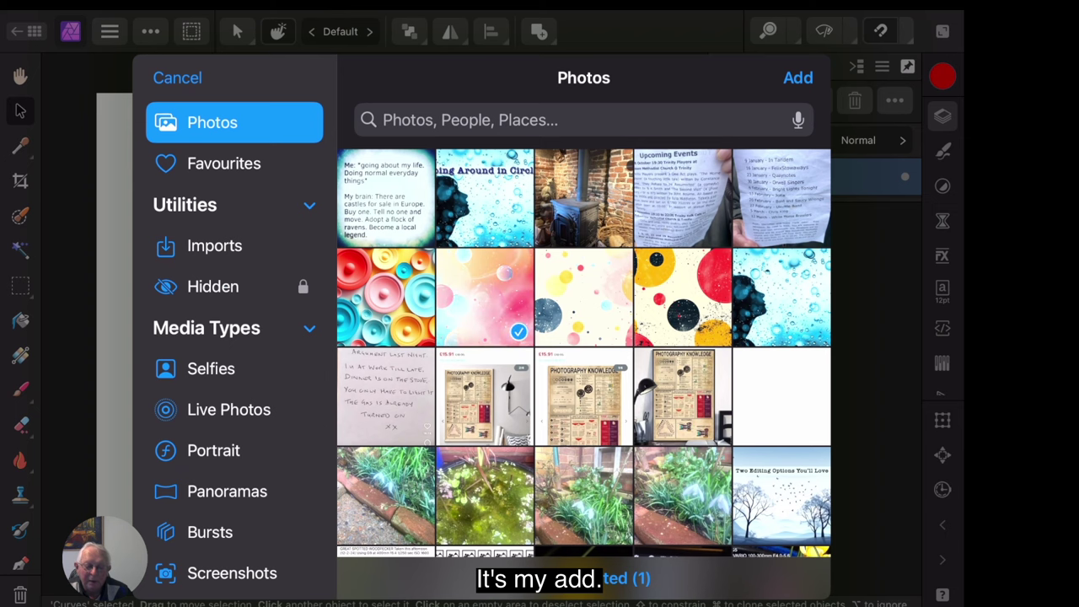
{"action": "left_click", "coordinate": [797, 78]}
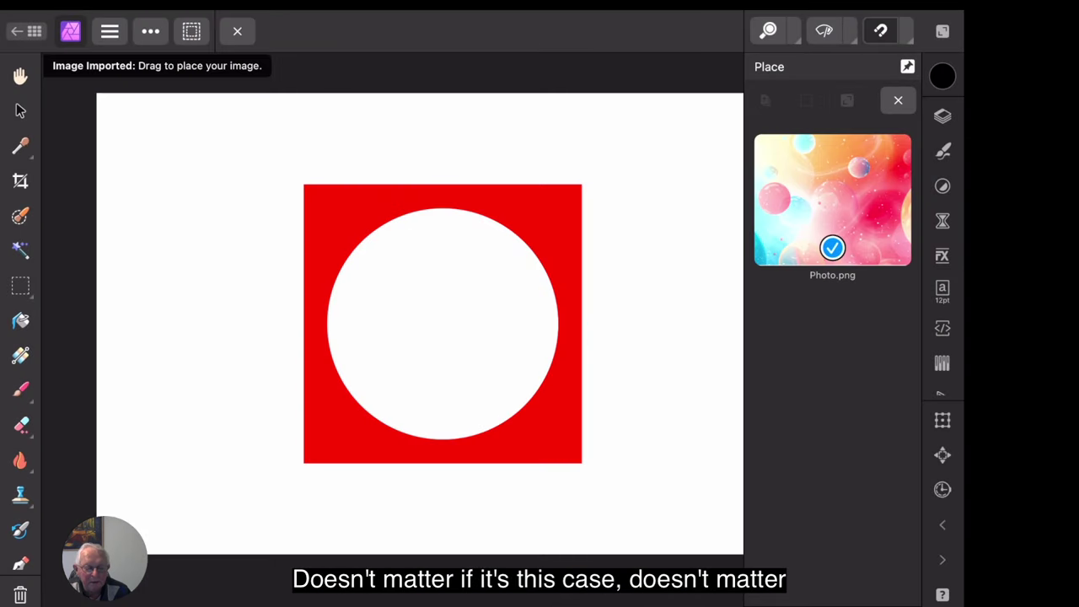
- Size the bubbles photo to cover the whole page and move Photo.png below the Curves layer
{"action": "left_click_drag", "start_coordinate": [144, 140], "coordinate": [632, 556]}
{"action": "left_click_drag", "start_coordinate": [815, 477], "coordinate": [866, 583]}
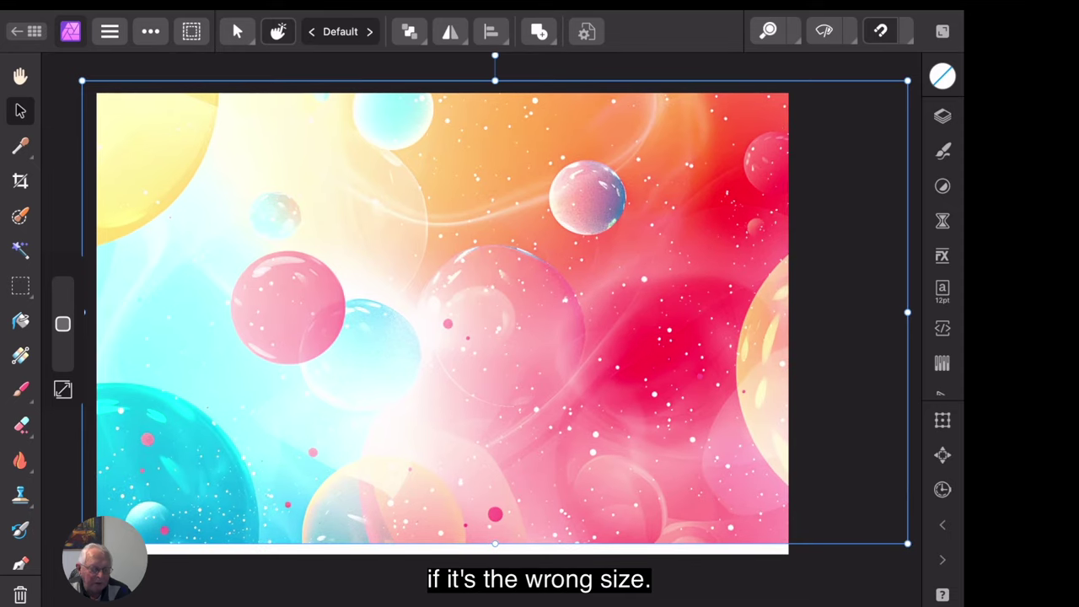
{"action": "left_click_drag", "start_coordinate": [81, 544], "coordinate": [46, 563]}
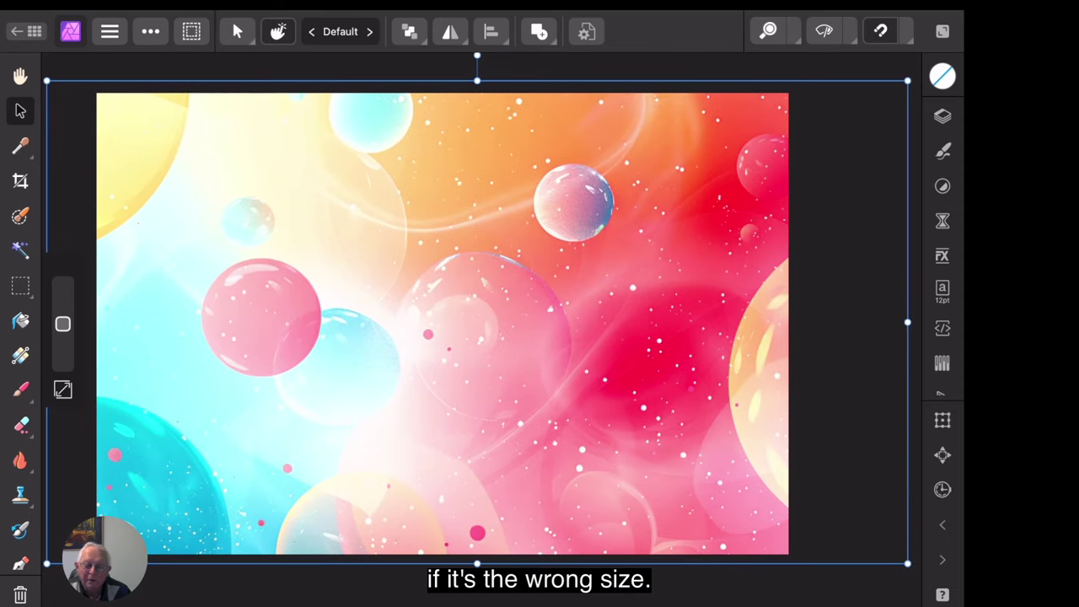
{"action": "left_click", "coordinate": [942, 116]}
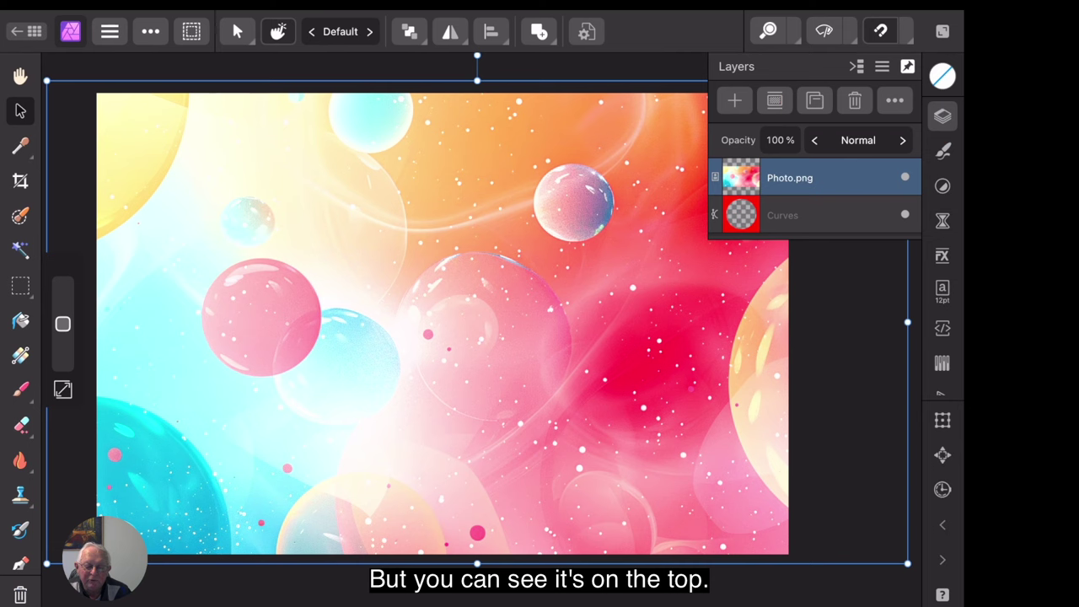
{"action": "left_click_drag", "start_coordinate": [831, 181], "coordinate": [818, 224]}
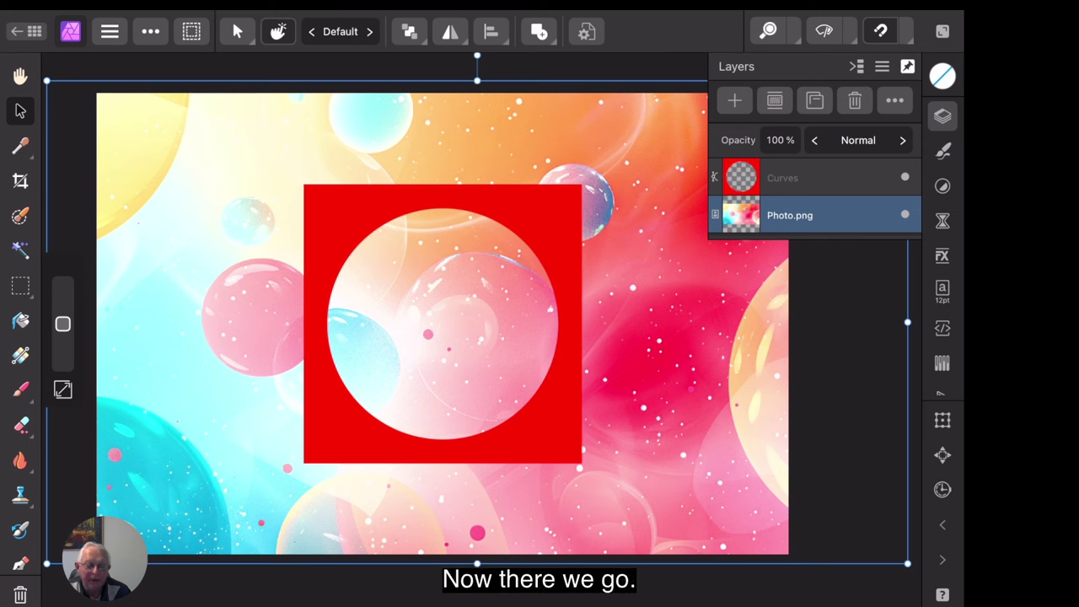
{"action": "left_click", "coordinate": [21, 76]}
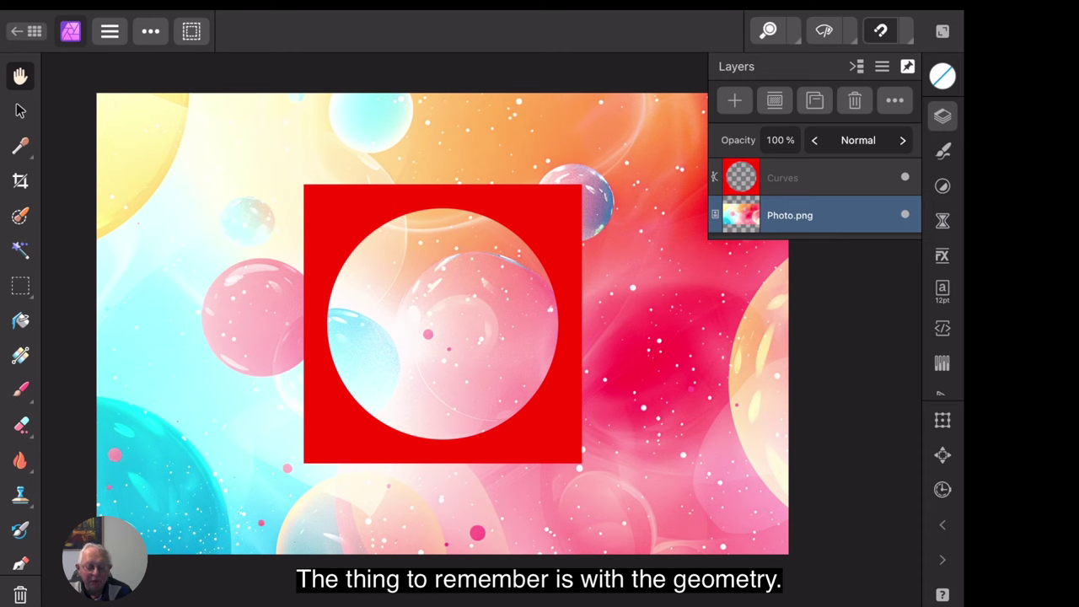
{"action": "key", "text": "v"}
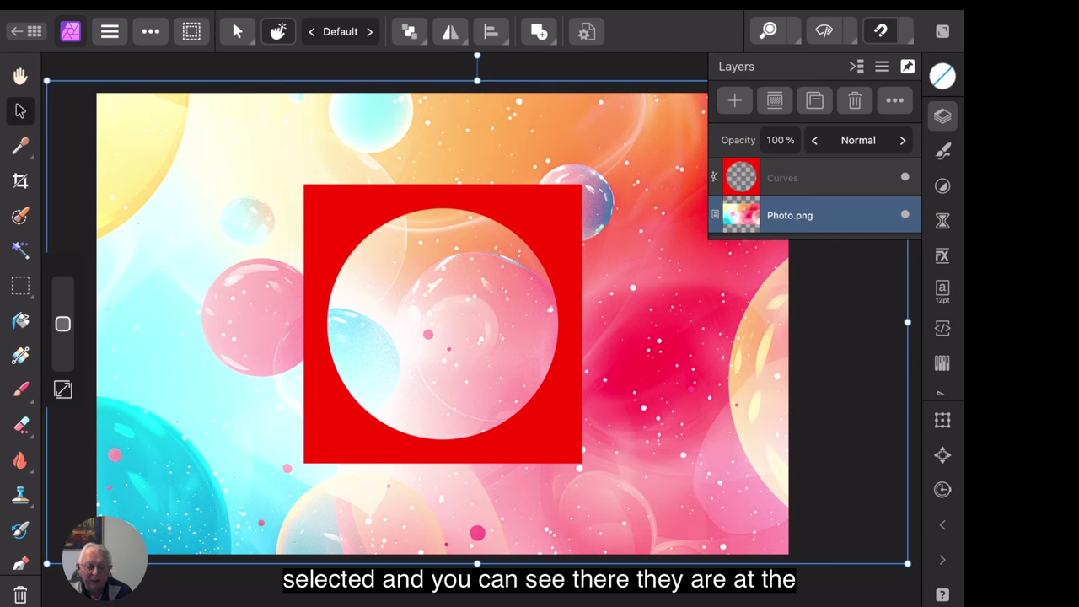
{"action": "key", "text": "h"}
{"action": "left_click", "coordinate": [810, 178]}
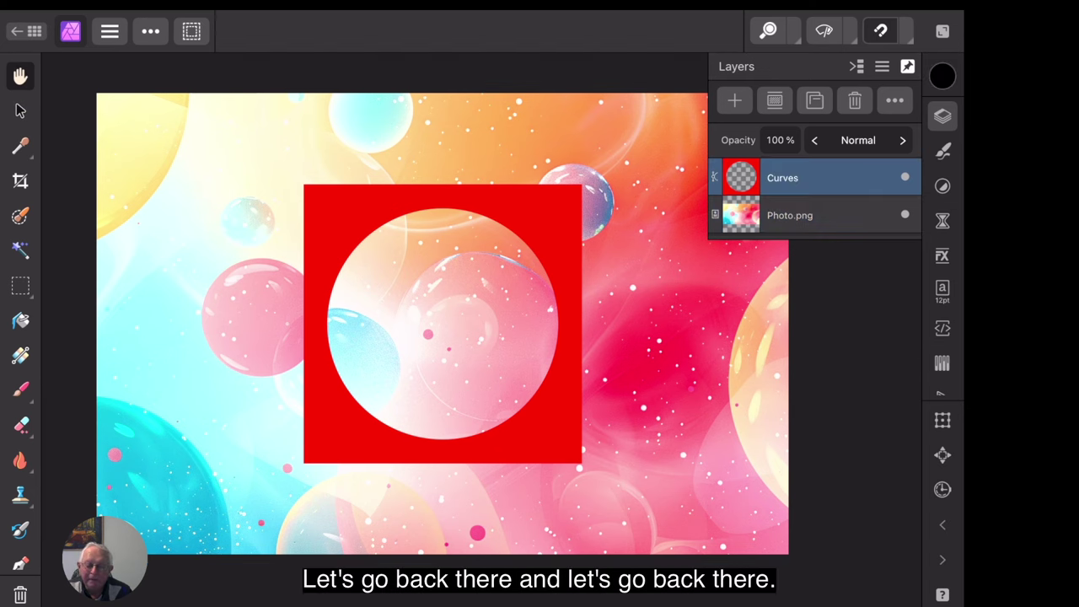